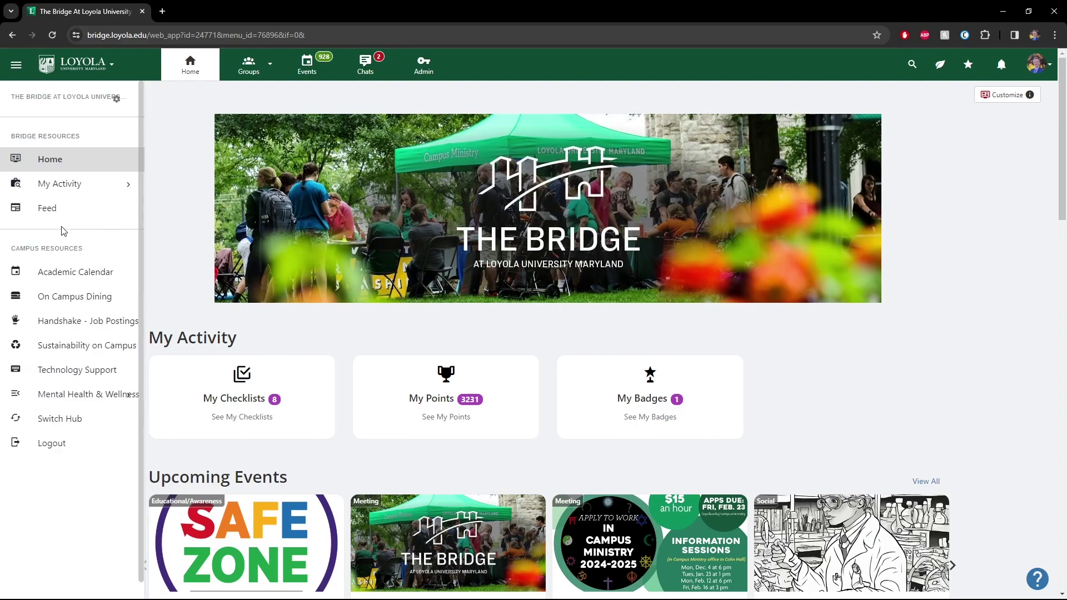
Browse the campus events list to examine how events and their tags are presented.
left_click(310, 69)
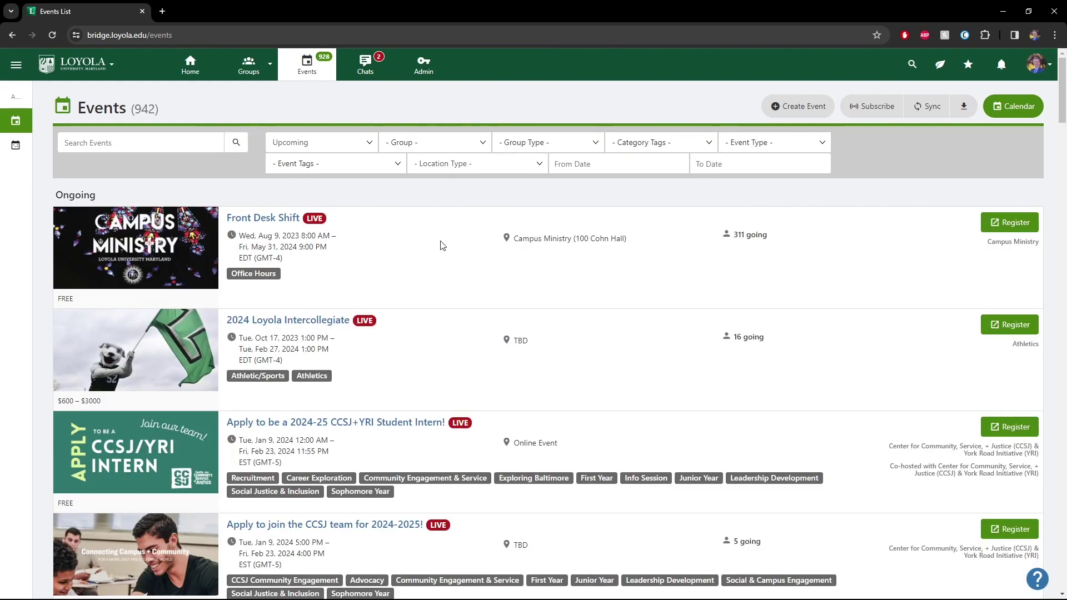
scroll(440, 243, "down", 1)
scroll(441, 244, "down", 6)
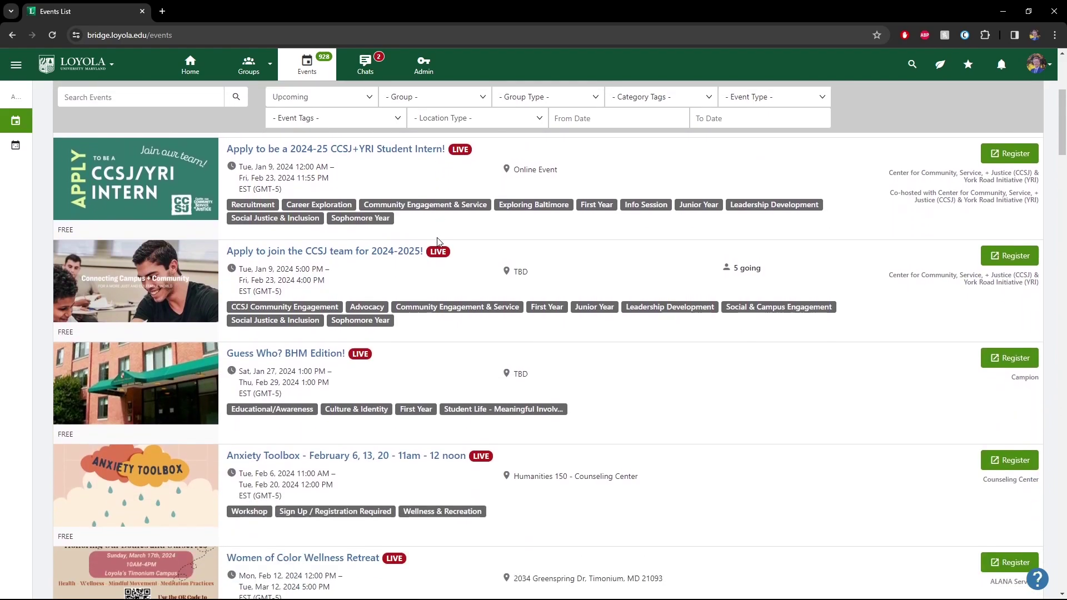
scroll(440, 243, "down", 6)
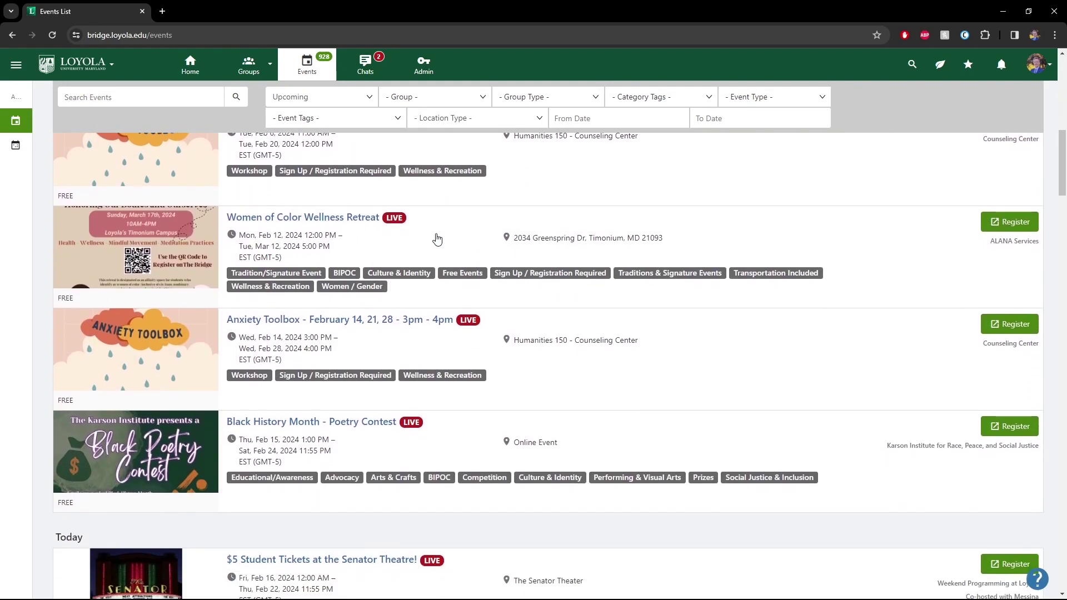
scroll(440, 236, "down", 3)
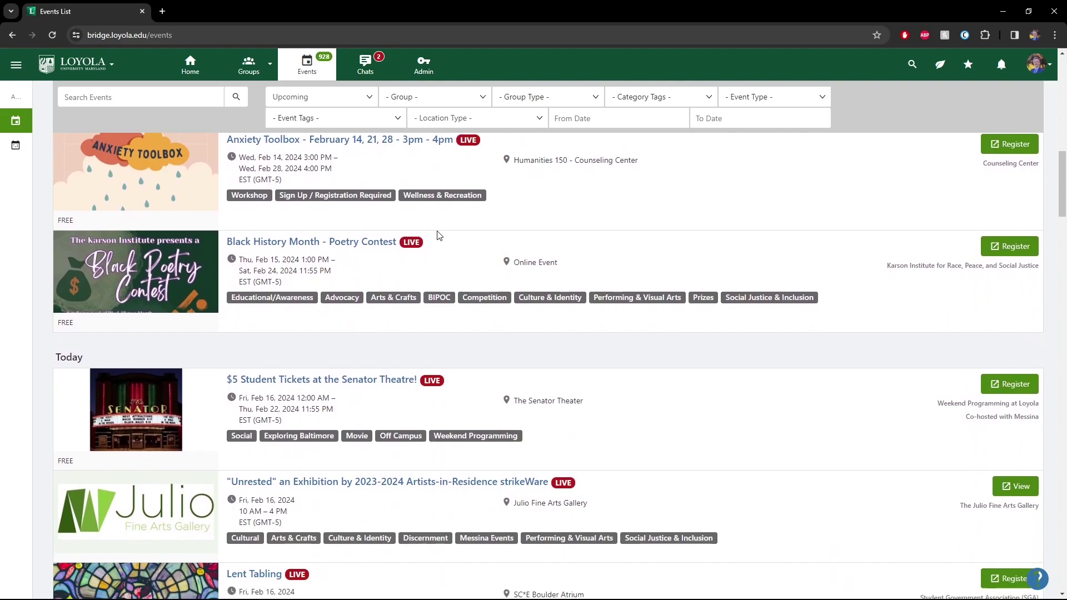
scroll(439, 235, "down", 6)
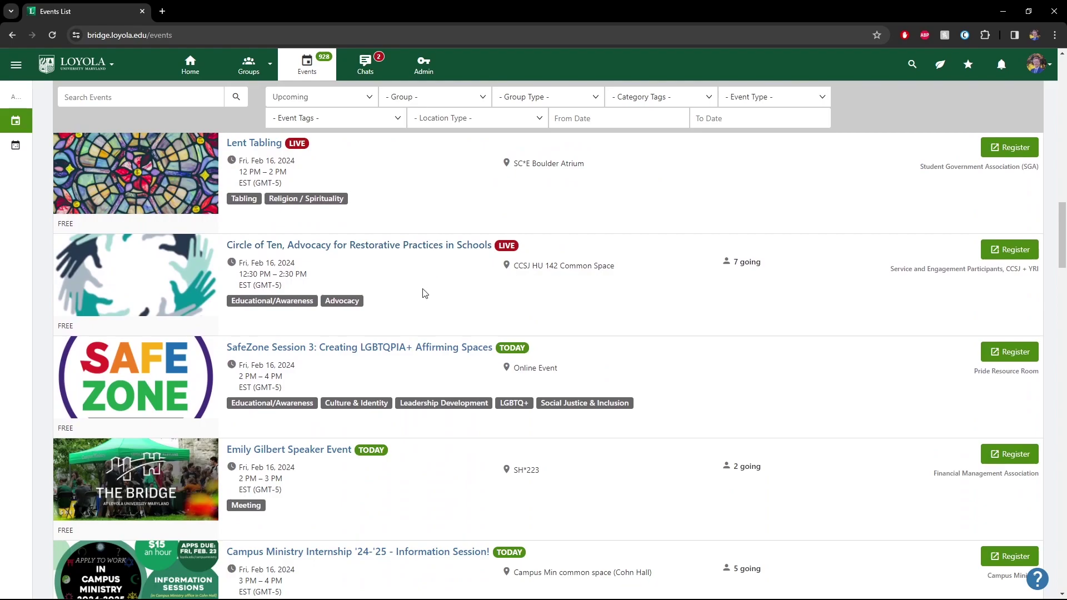
scroll(437, 309, "up", 5)
scroll(436, 309, "up", 10)
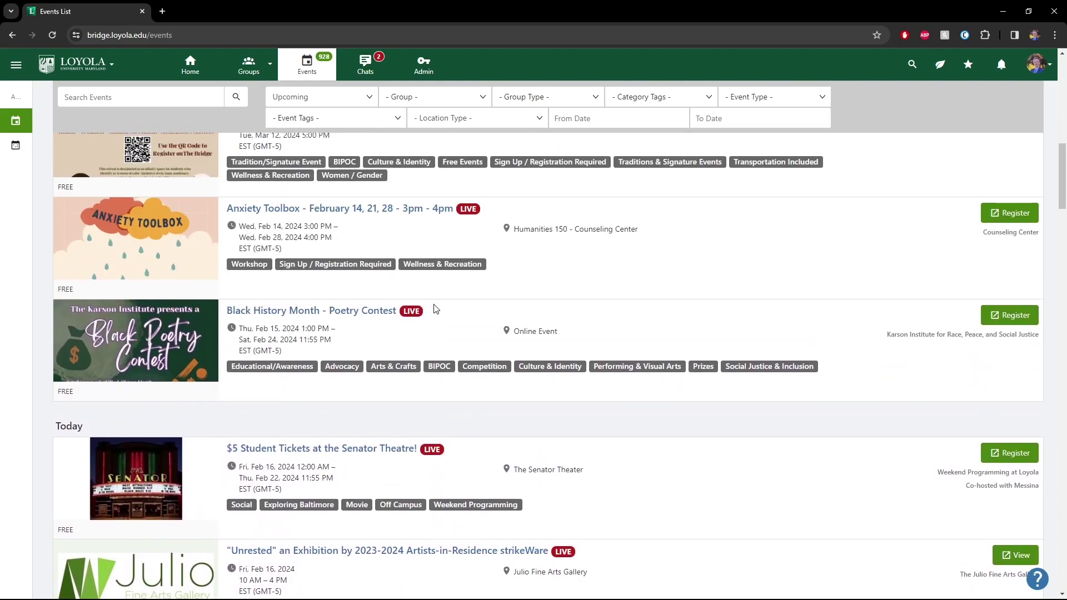
scroll(437, 309, "up", 8)
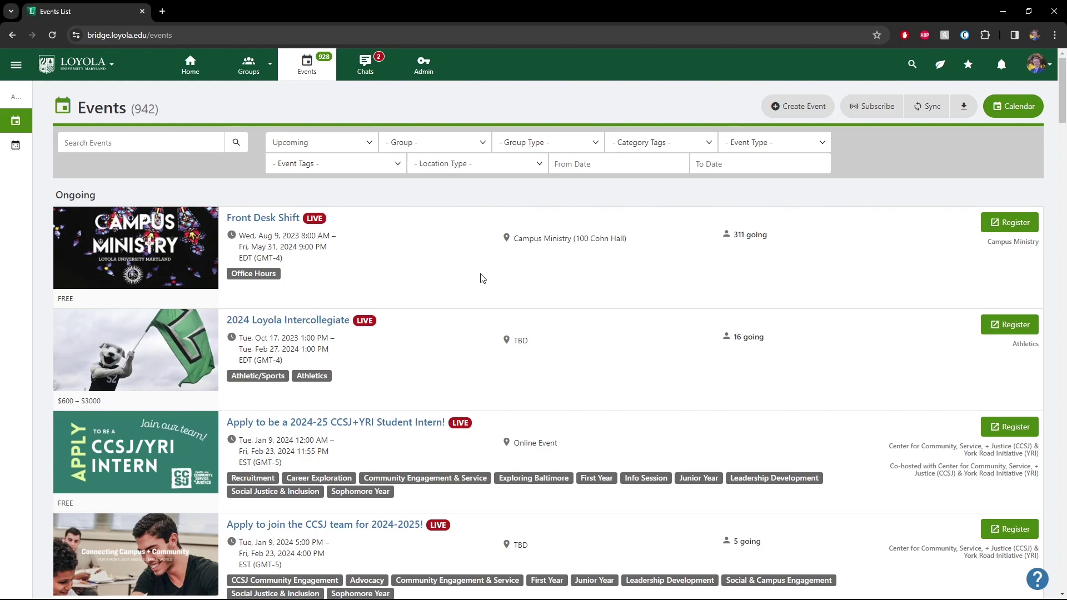
Start a new event for the Coloring Club group using the Blank Event Template.
left_click(250, 68)
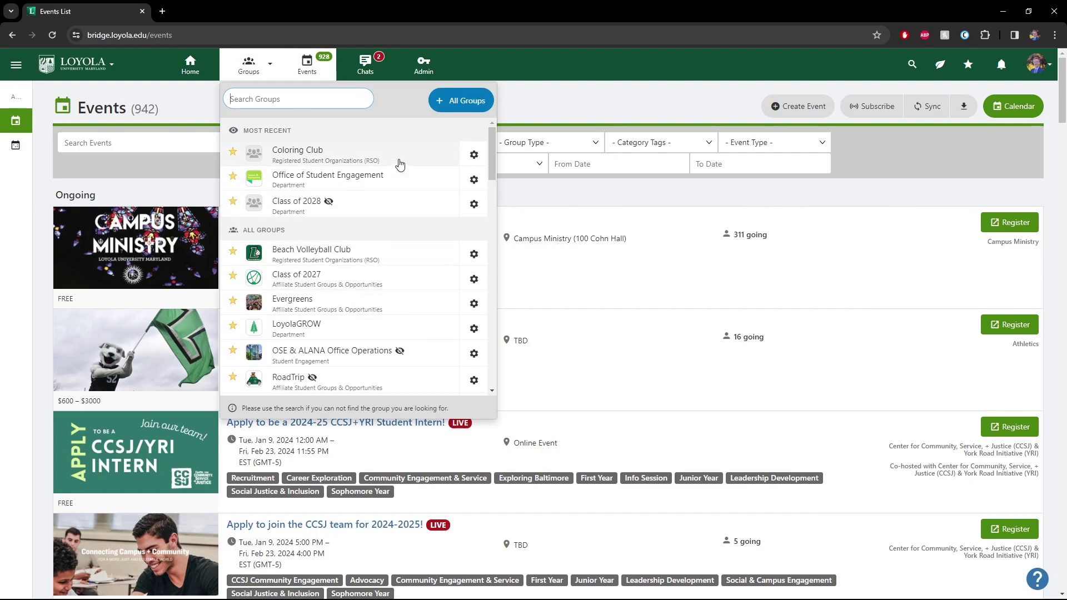
left_click(418, 187)
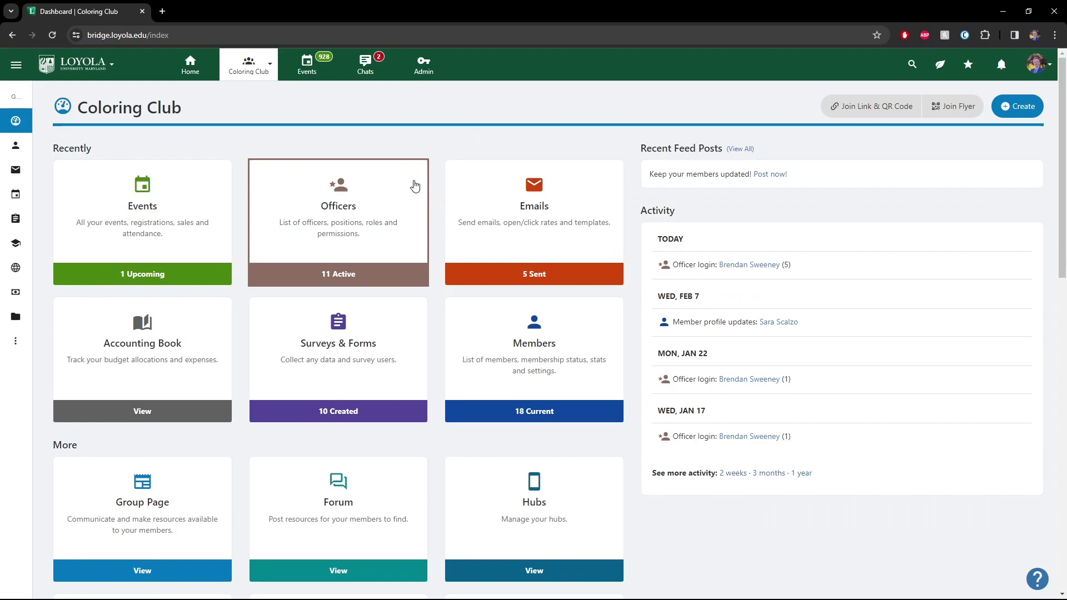
left_click(178, 225)
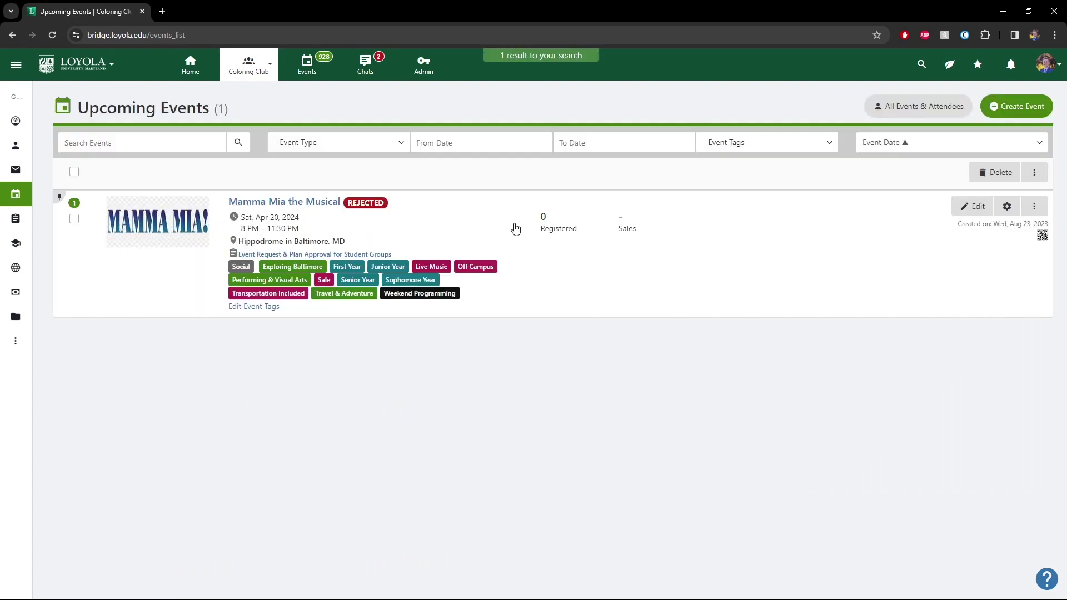
left_click(1011, 109)
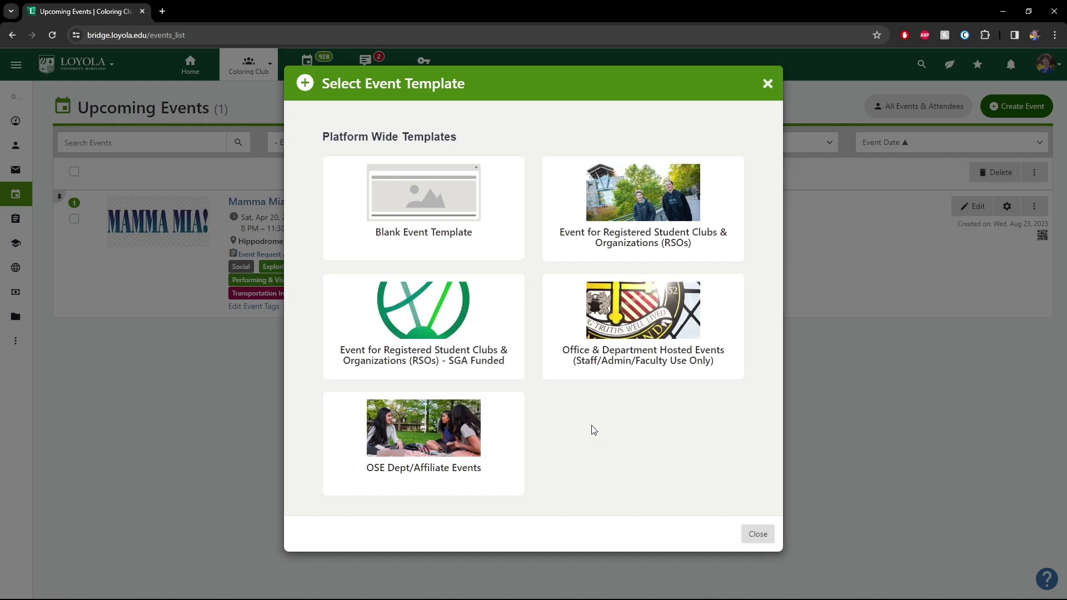
left_click(432, 214)
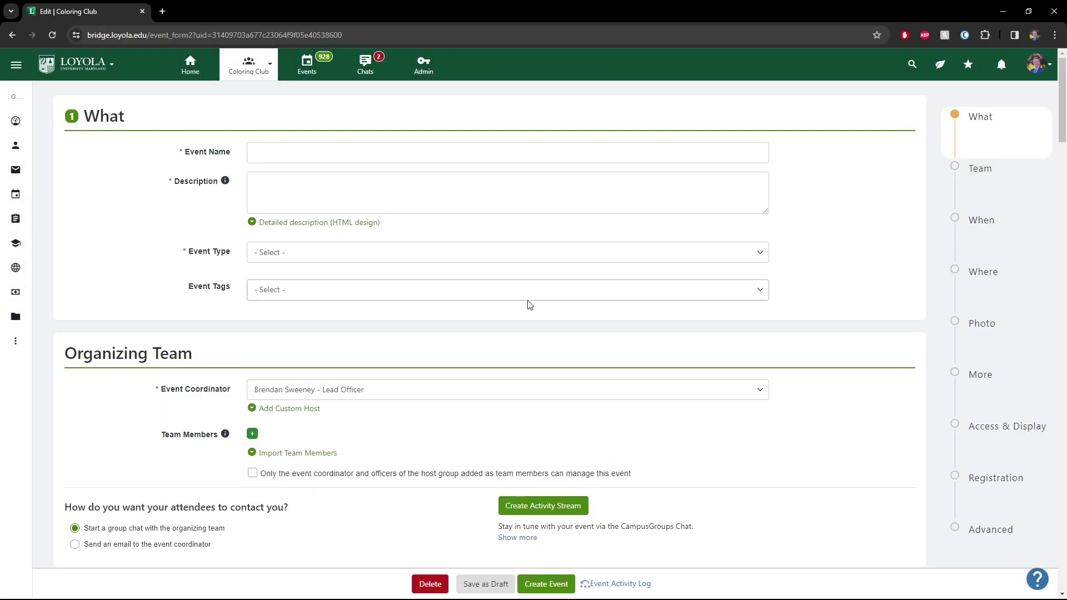
Name the event "Cars Movie Night" and enter "Movie!" as its description.
mouse_move(1066, 104)
left_mouse_down()
mouse_move(1066, 274)
mouse_move(1066, 101)
left_mouse_up()
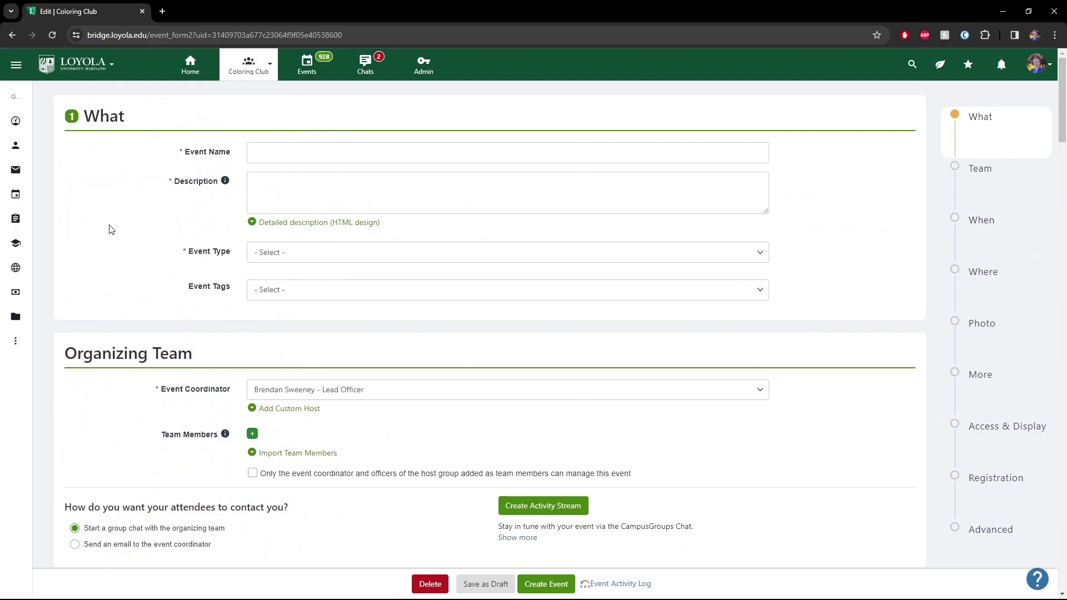
left_click(258, 149)
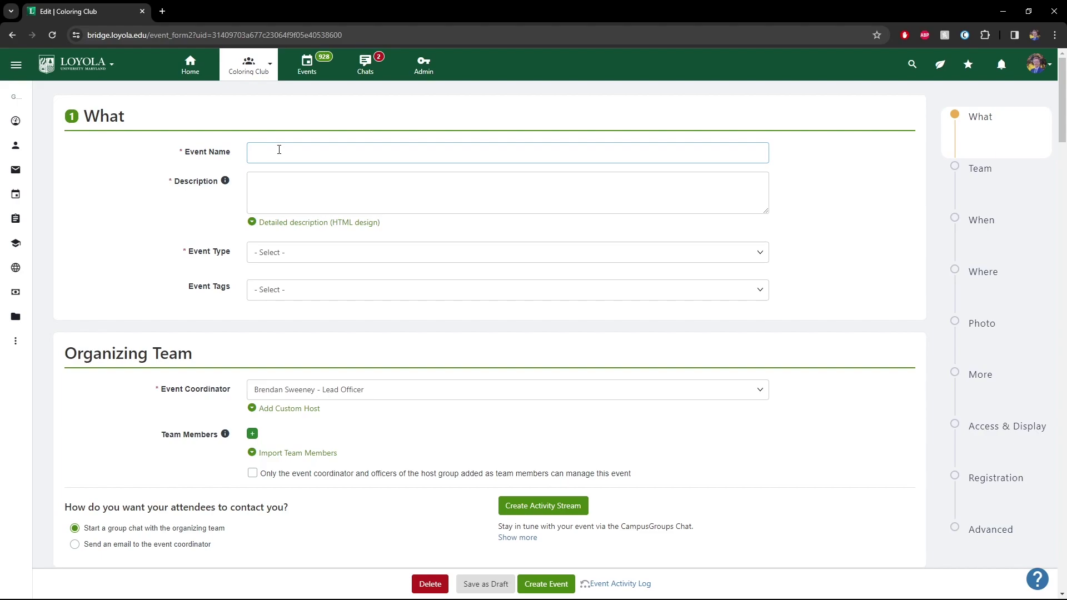
type("Cars Movie Night")
left_click(328, 190)
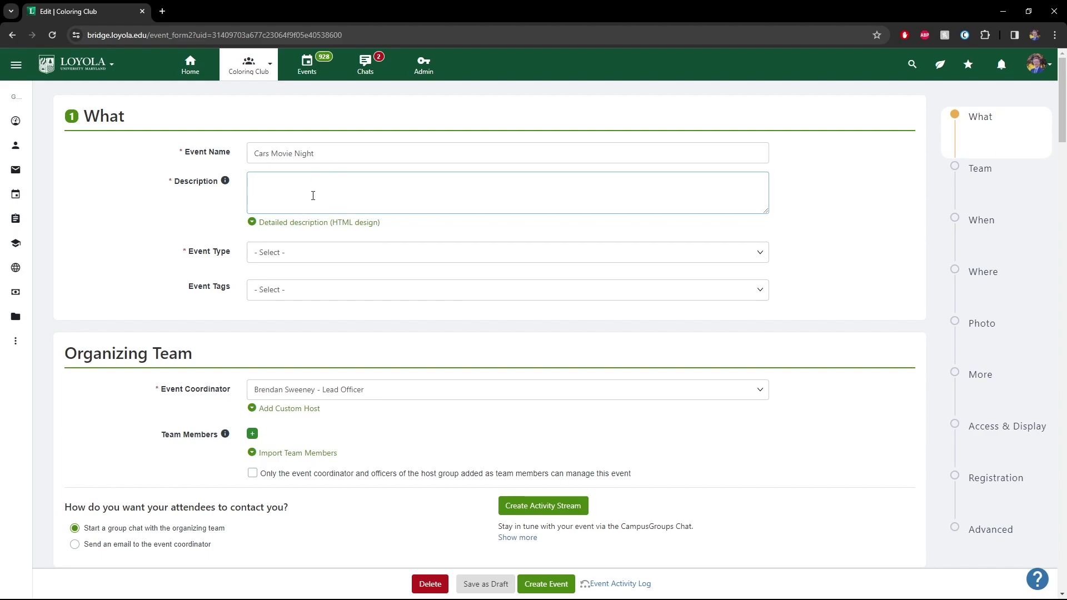
type("Movie!")
Set the event type to Movie.
key("Tab")
key("Tab")
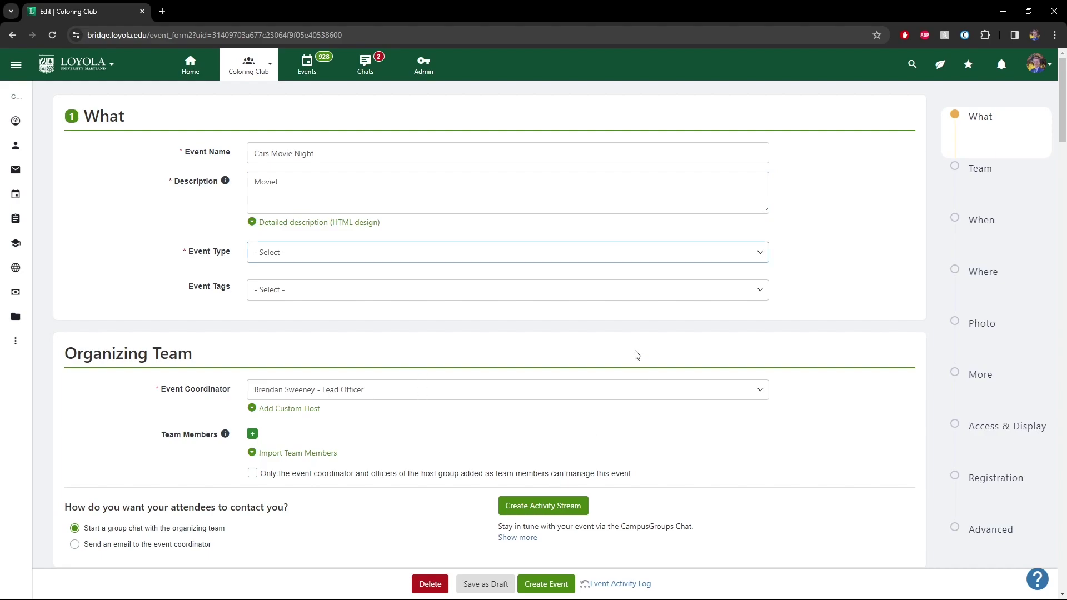
key("m")
left_click(157, 266)
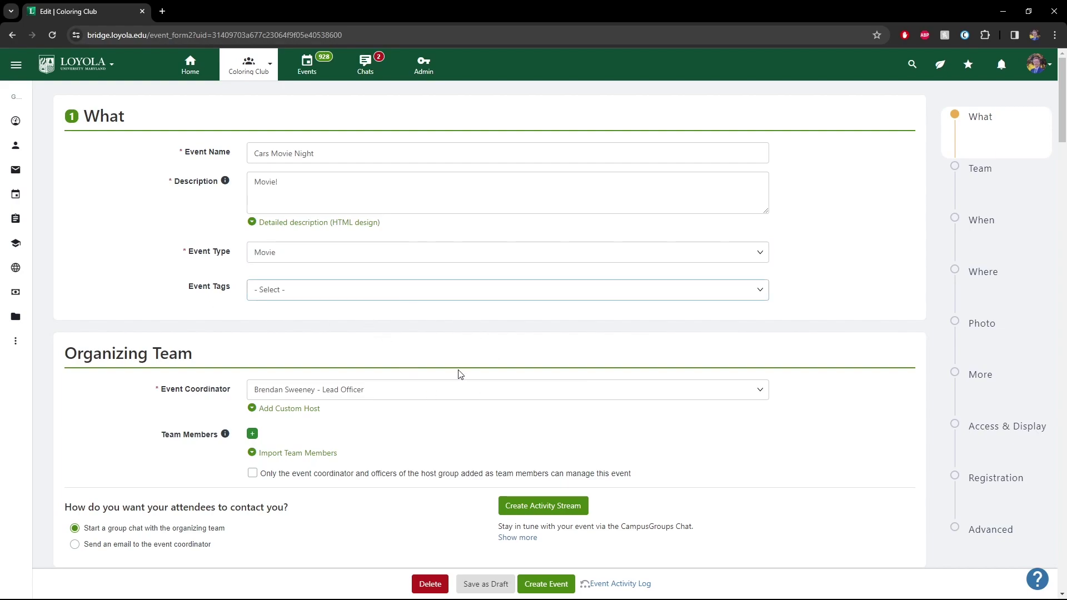
Open the campus events list in a separate browser tab and review the options of the Event Type filter.
middle_click(306, 66)
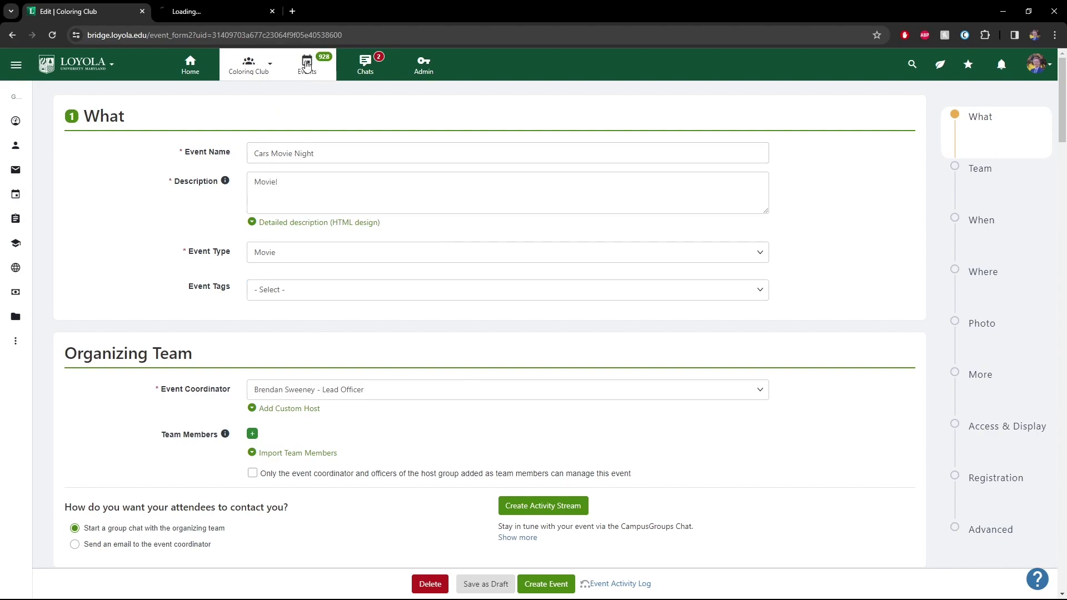
left_click(209, 8)
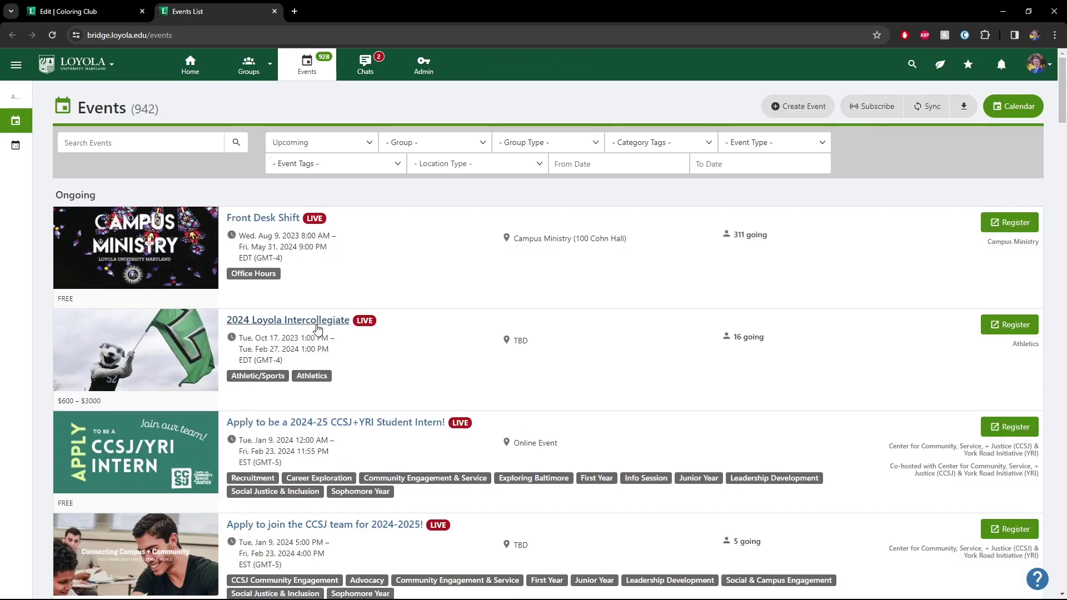
scroll(320, 325, "down", 3)
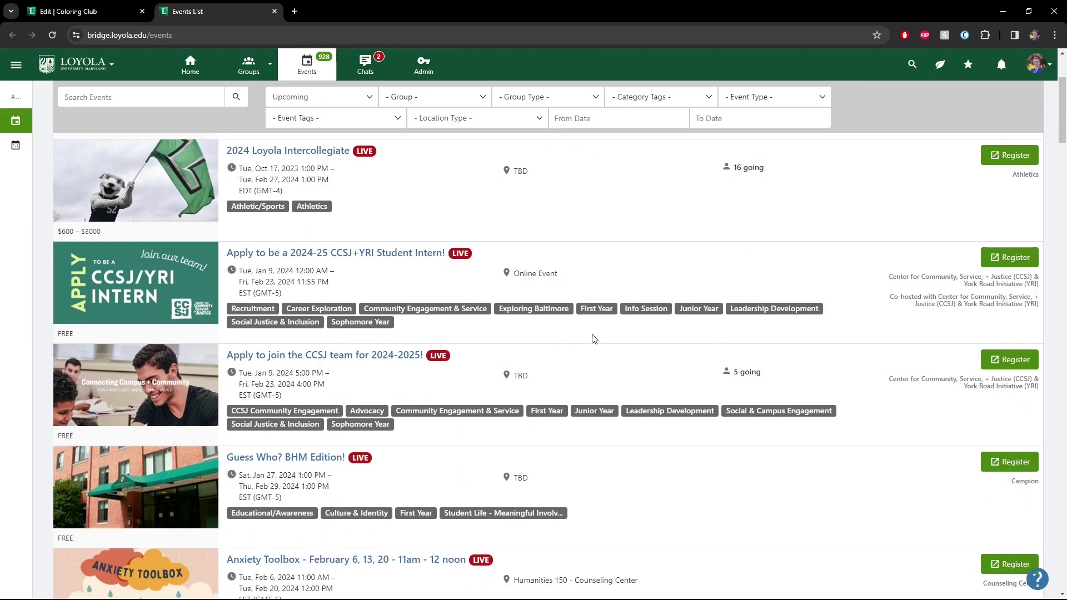
left_click(797, 95)
scroll(768, 228, "down", 3)
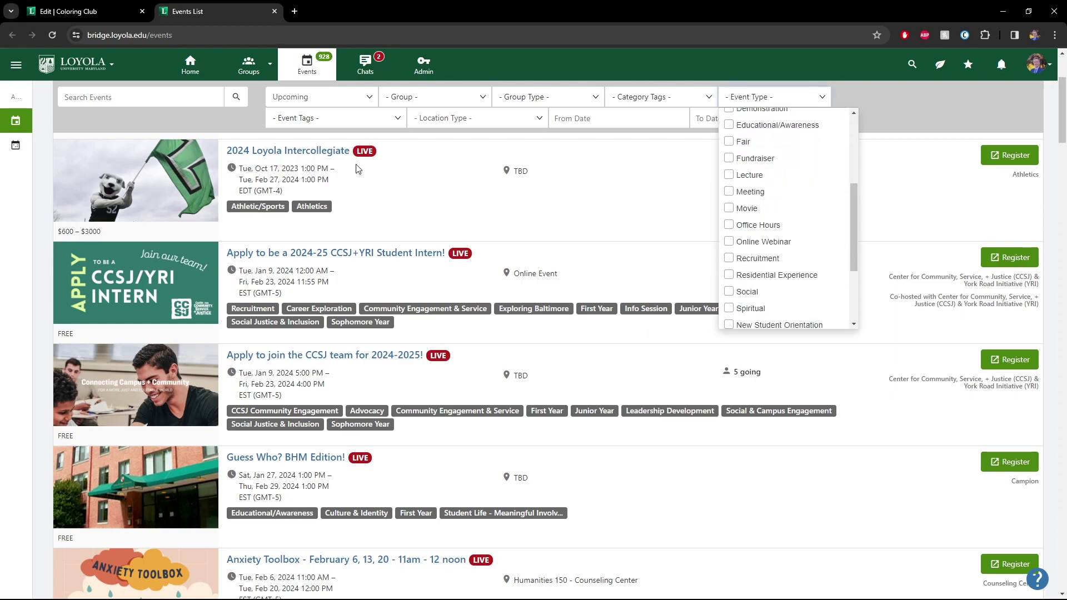
scroll(490, 376, "up", 3)
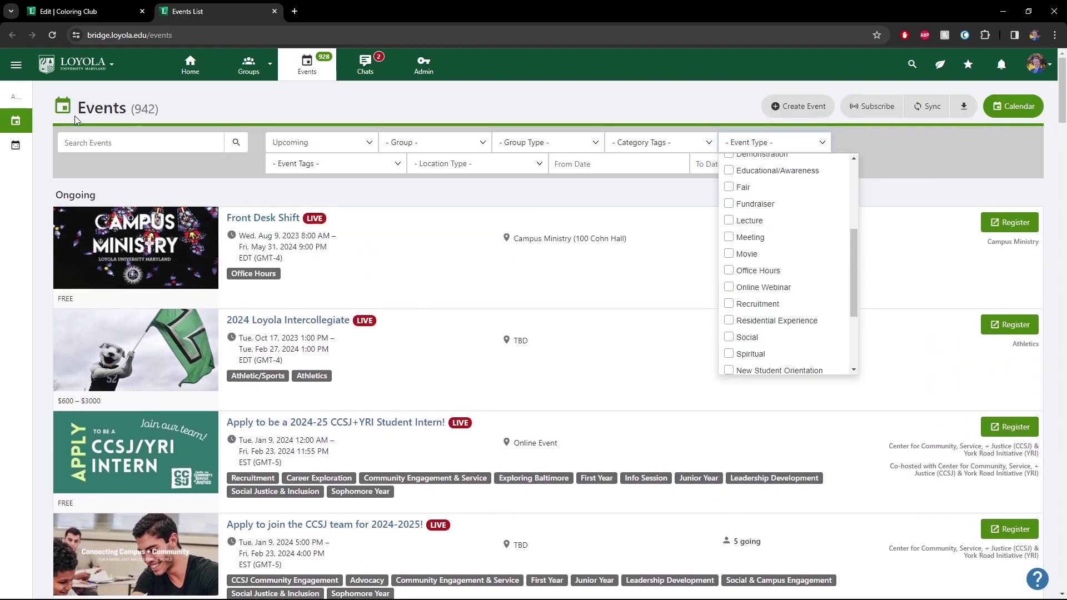
scroll(438, 341, "down", 3)
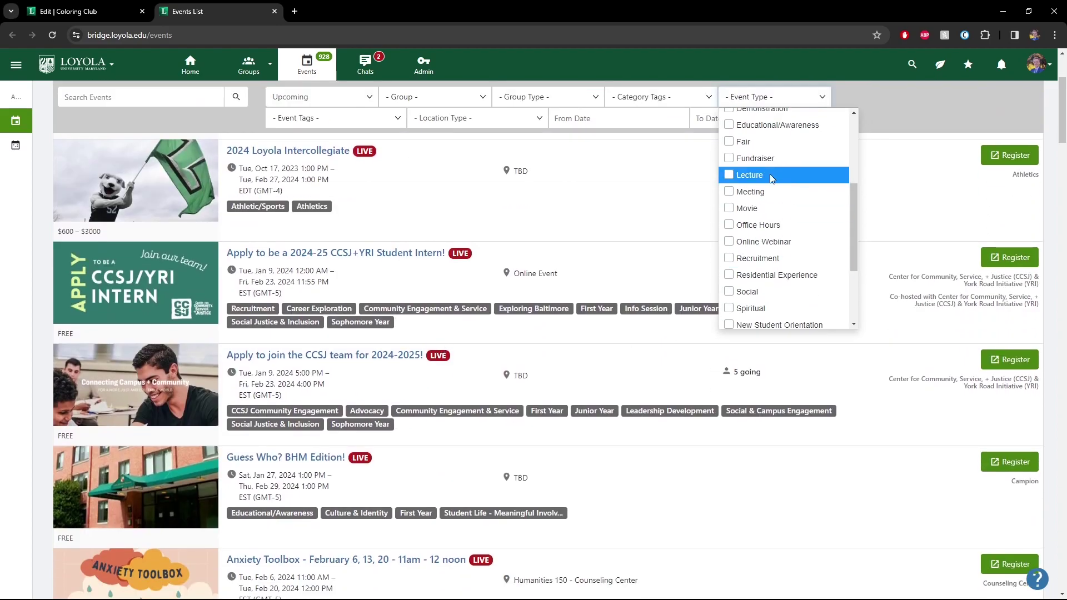
scroll(777, 269, "down", 3)
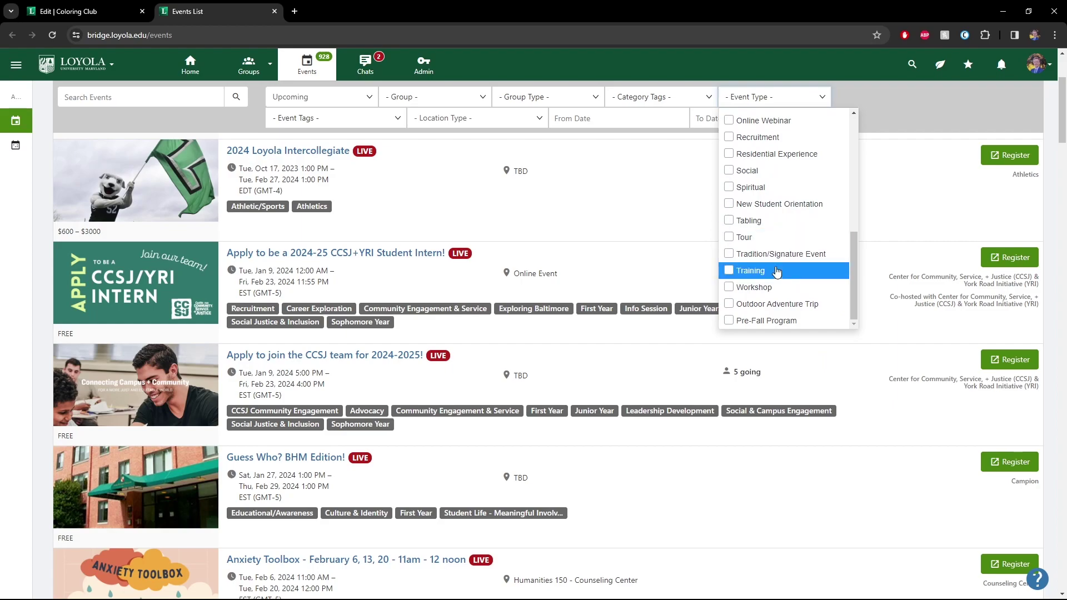
scroll(775, 269, "up", 5)
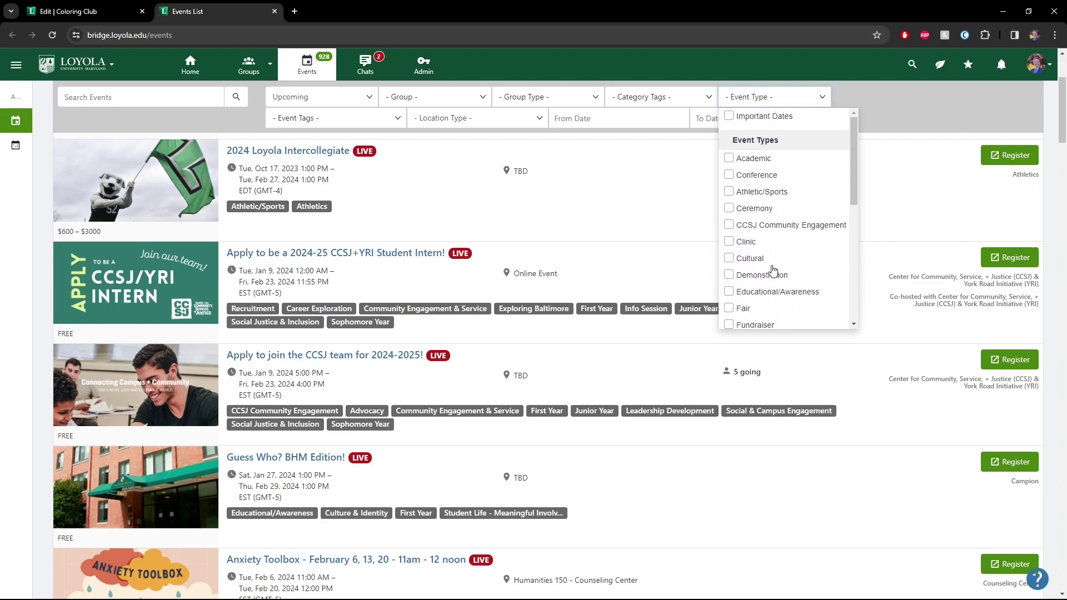
left_click(641, 190)
Filter the campus events by the Movie event tag and look through the matching events.
left_click(312, 118)
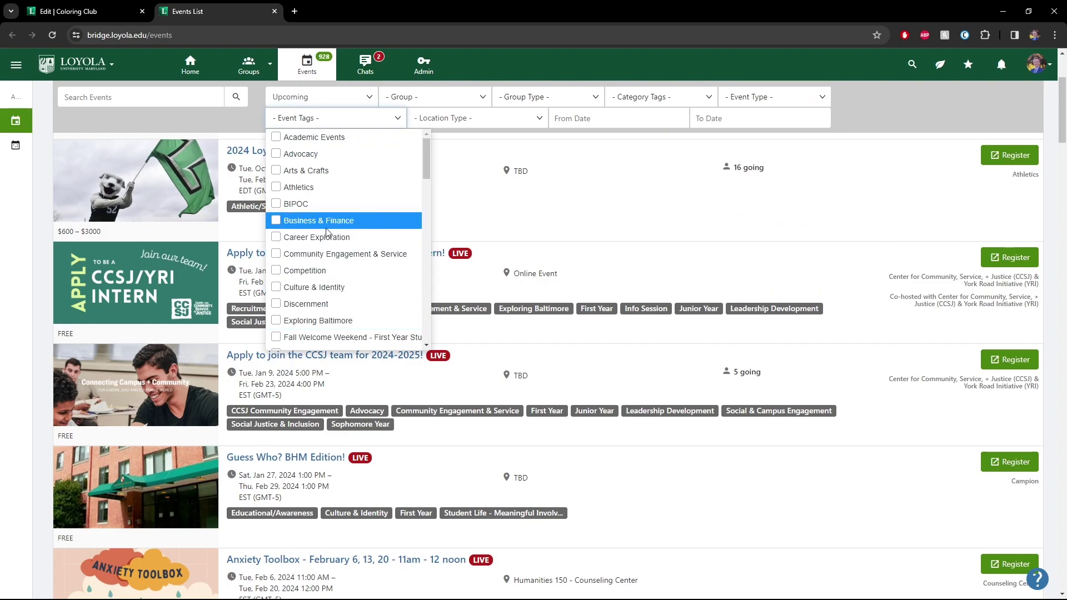
scroll(333, 232, "down", 5)
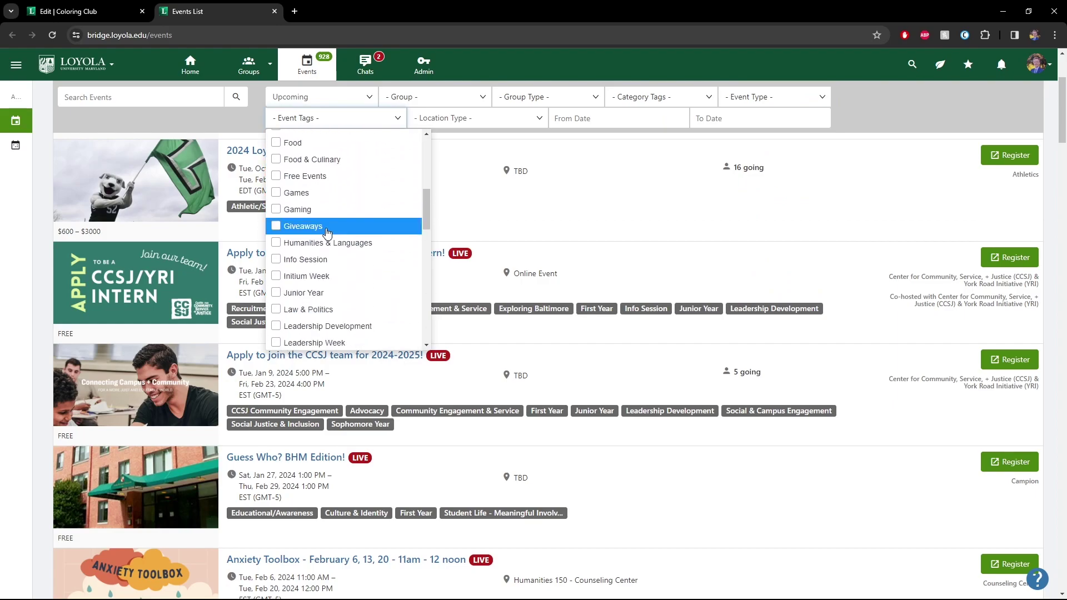
scroll(327, 233, "down", 3)
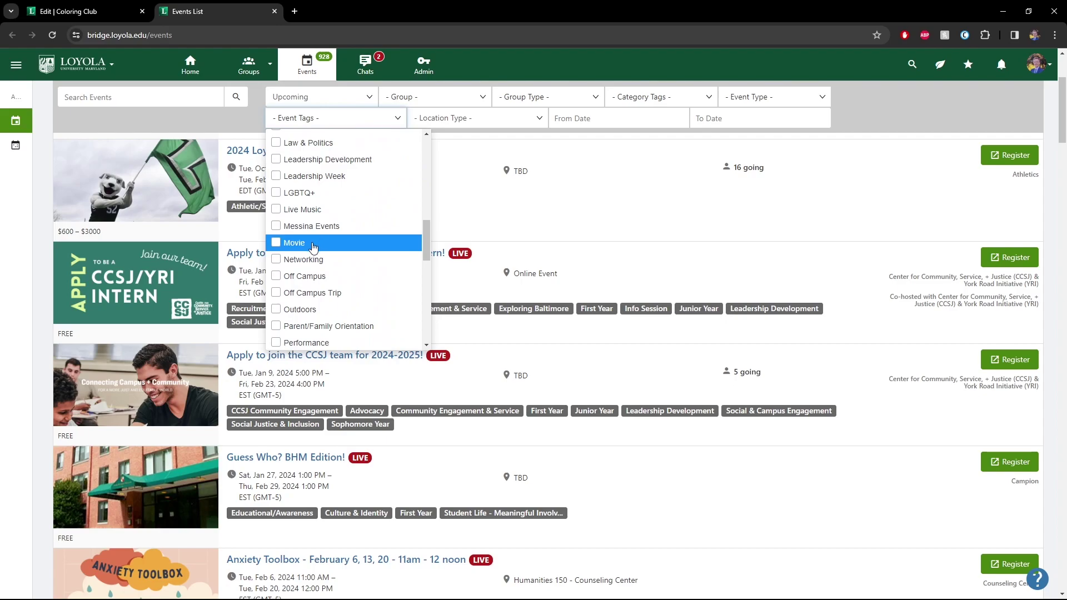
left_click(313, 245)
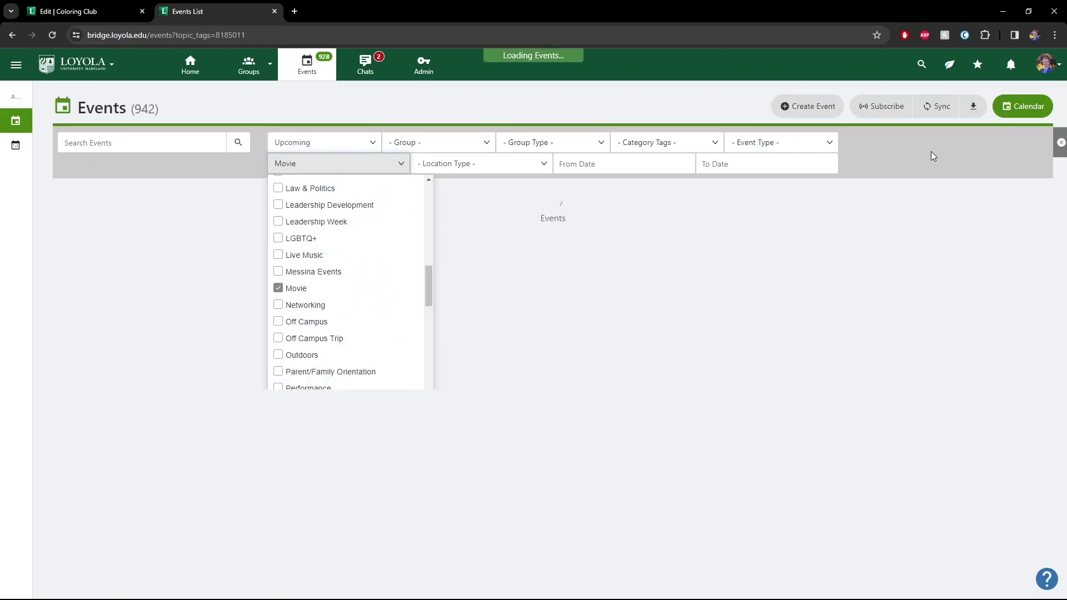
left_click(931, 152)
scroll(636, 269, "down", 1)
scroll(636, 269, "down", 12)
scroll(582, 286, "down", 2)
scroll(500, 349, "up", 5)
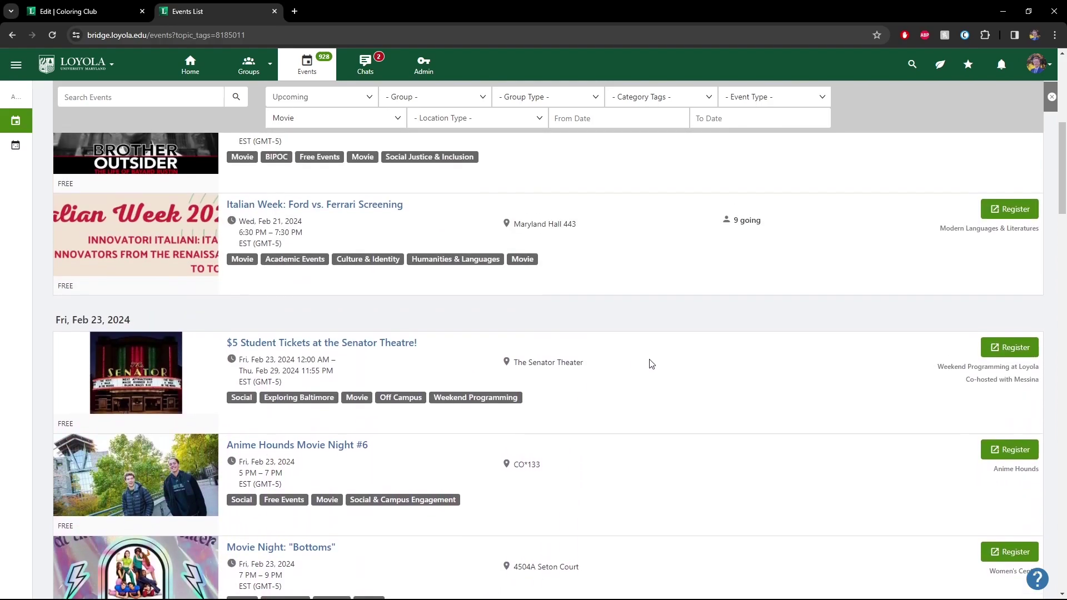
scroll(650, 362, "up", 5)
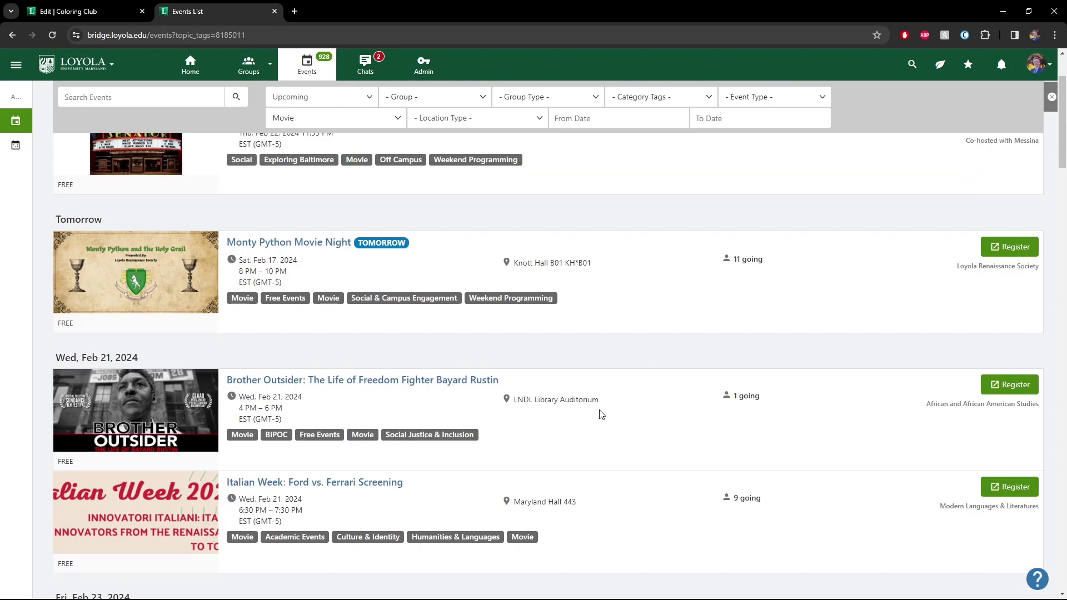
scroll(601, 413, "up", 2)
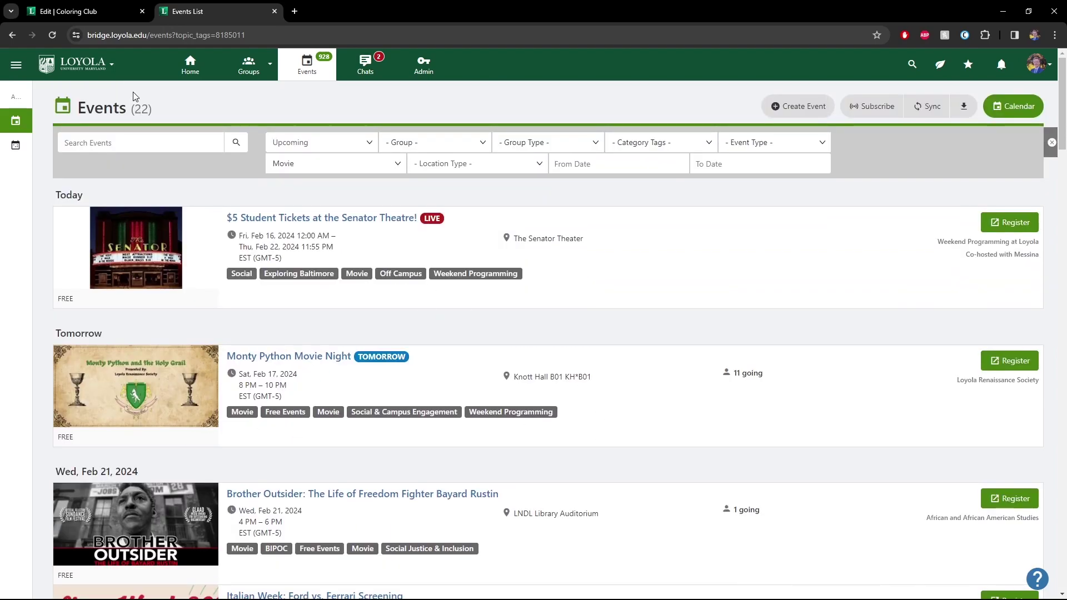
Return to the event form and tag the event with Movie, First Year and Sophomore Year.
left_click(96, 12)
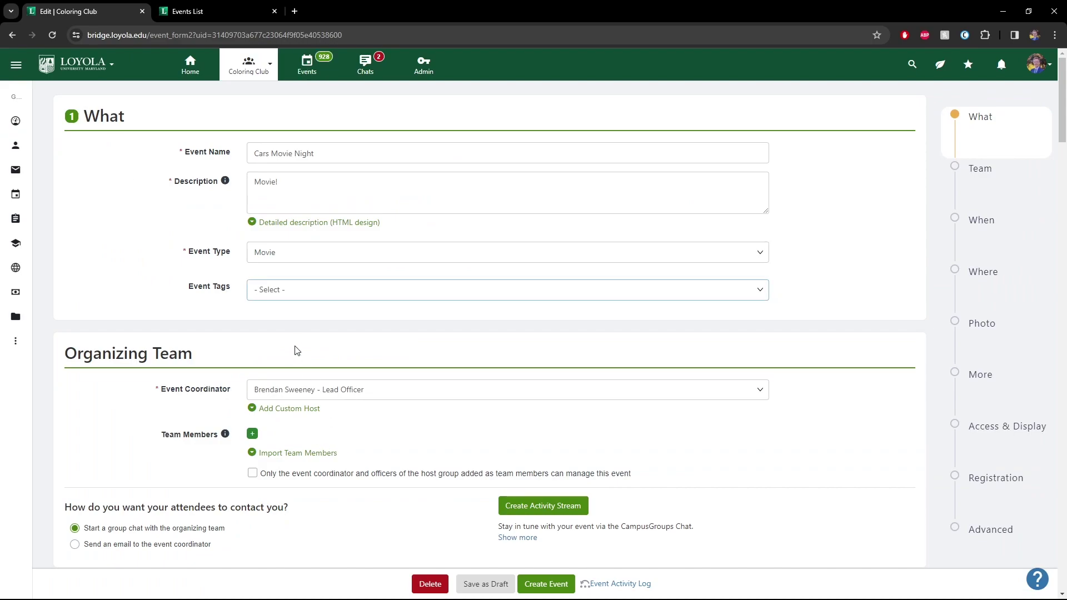
key("m")
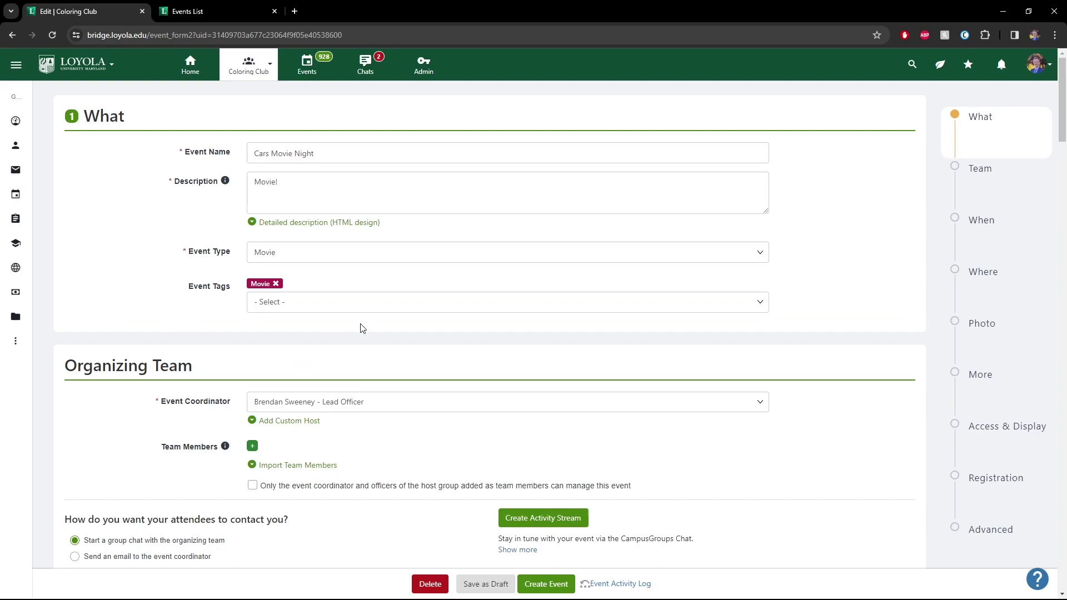
left_click(314, 305)
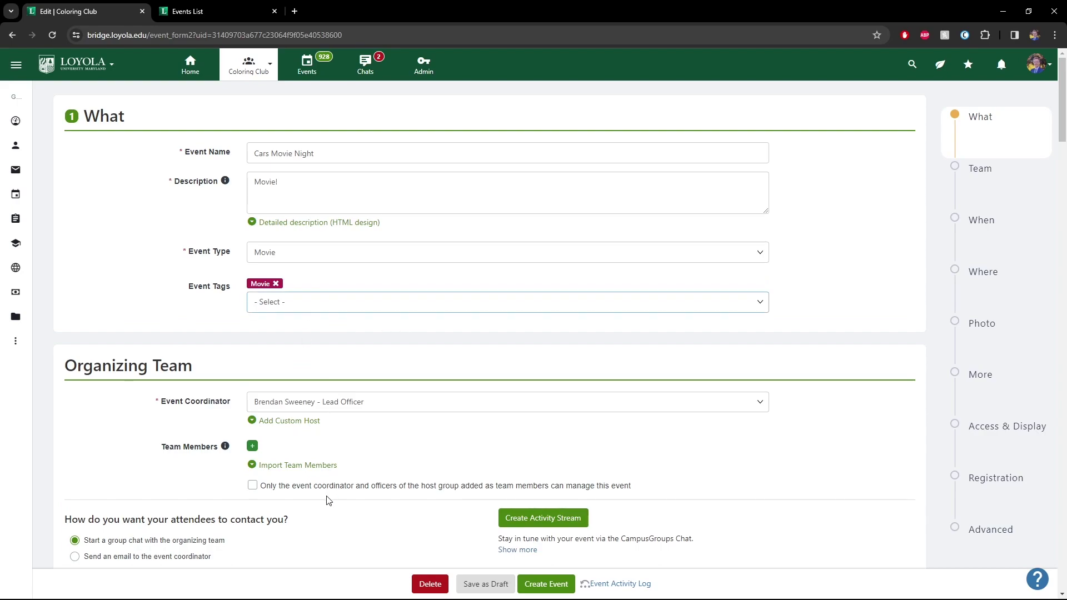
key("f")
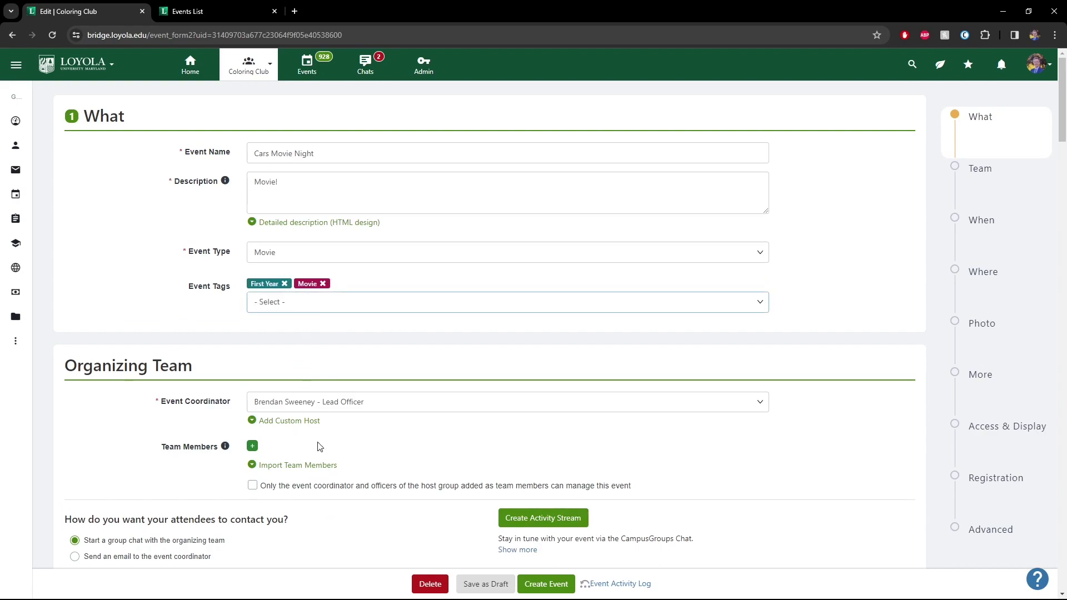
key("s")
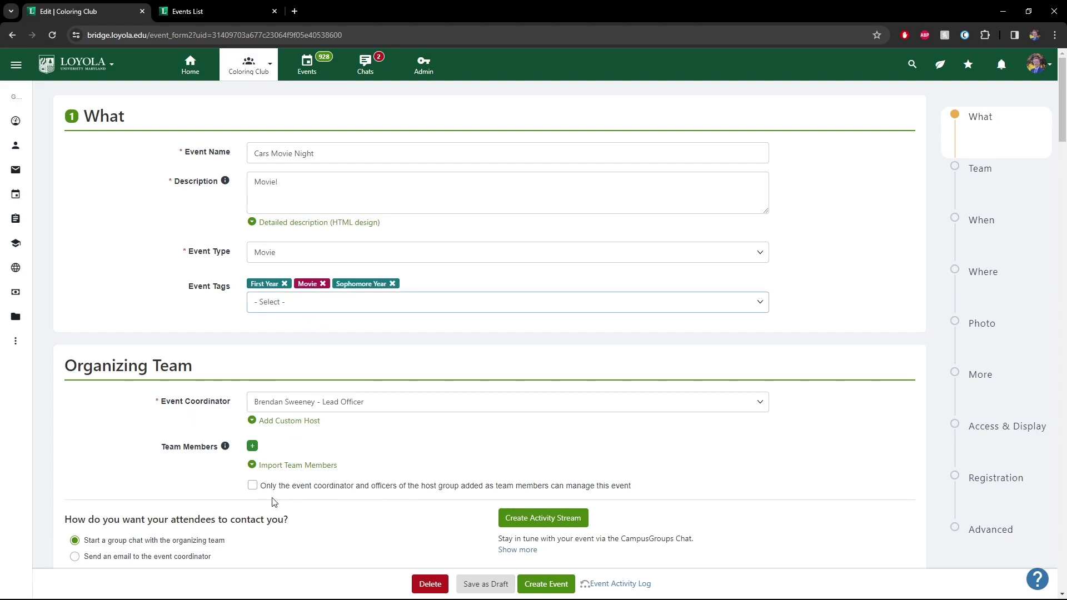
left_click(131, 279)
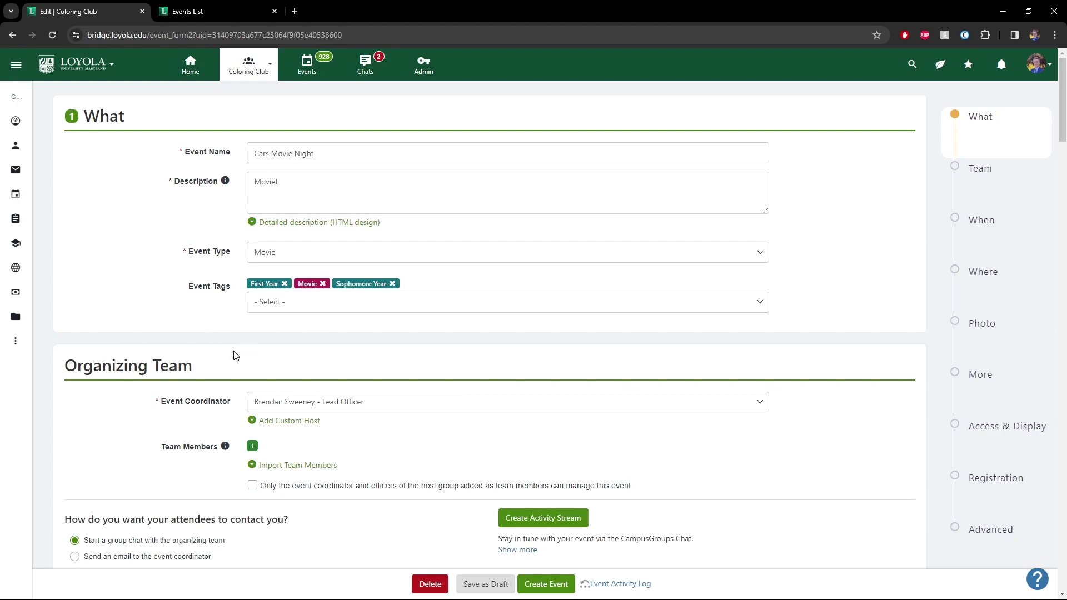
Enter 50 as the expected number of attendees and answer Yes to the accessibility standards confirmation.
scroll(106, 350, "down", 2)
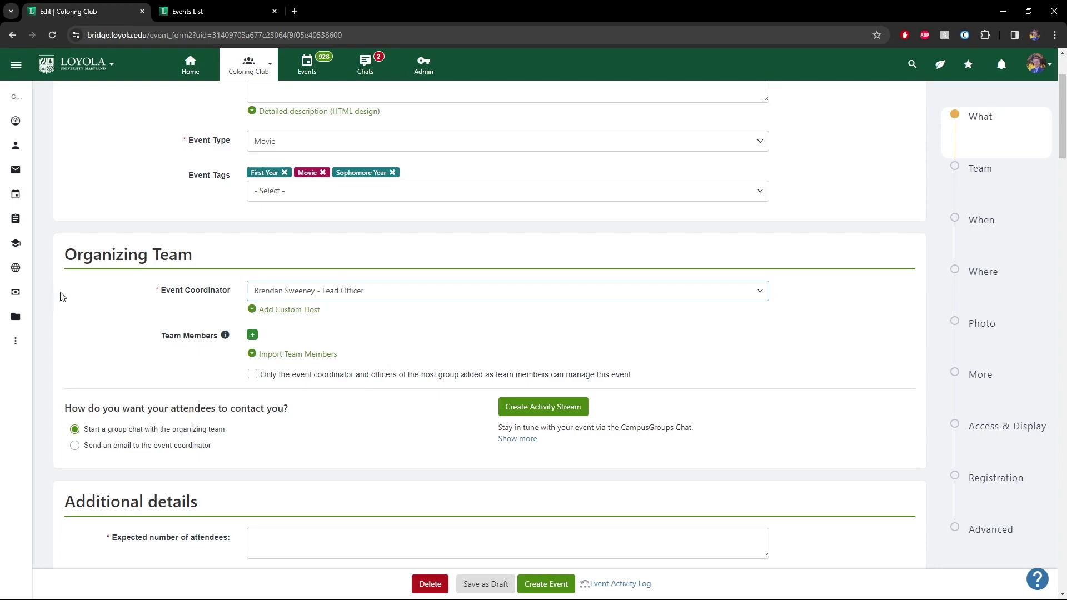
left_click(136, 312)
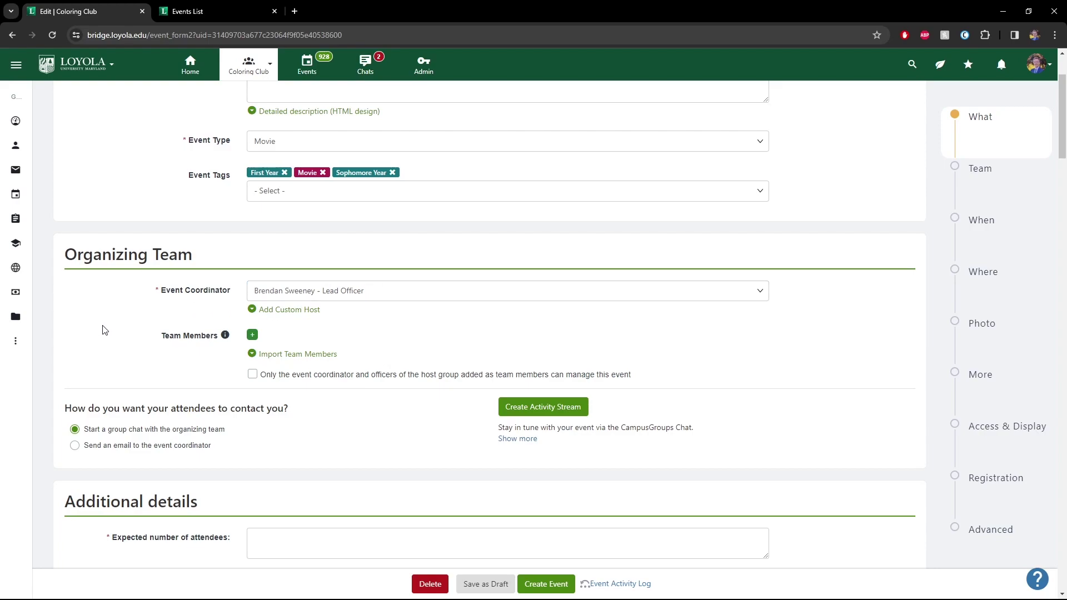
scroll(103, 330, "down", 5)
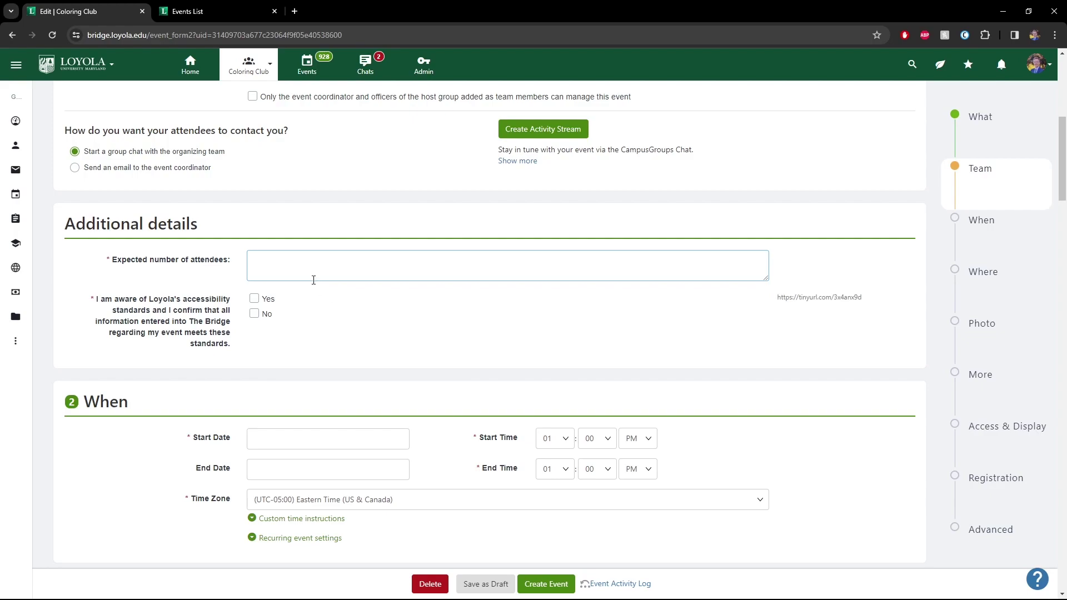
left_click(333, 302)
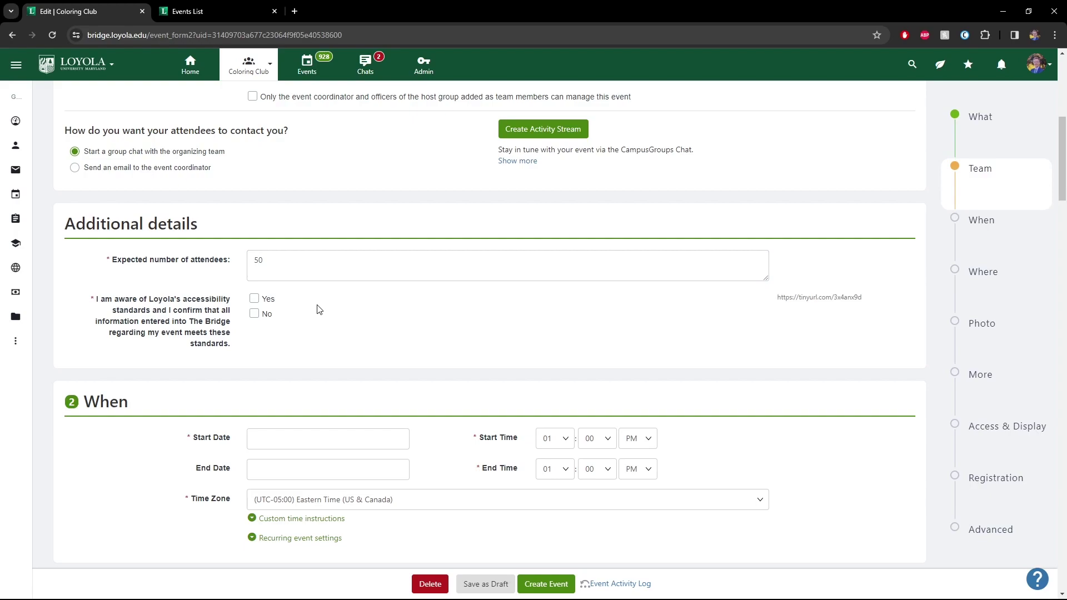
left_click(256, 299)
Schedule the event for 21 Feb 24, starting at 07:00 PM and ending at 08:00 PM.
scroll(340, 321, "down", 4)
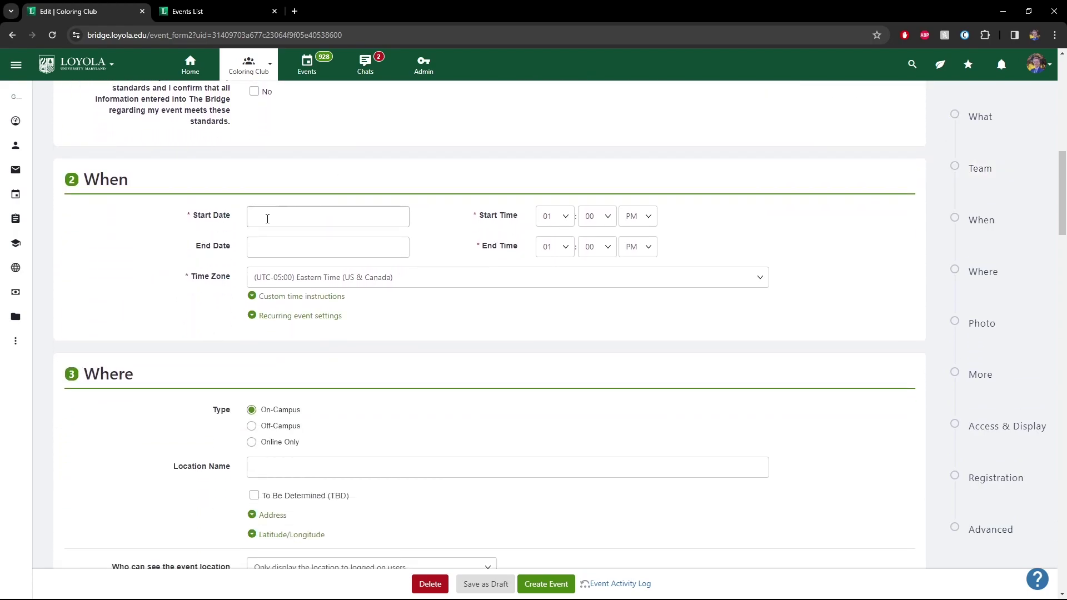
left_click(268, 219)
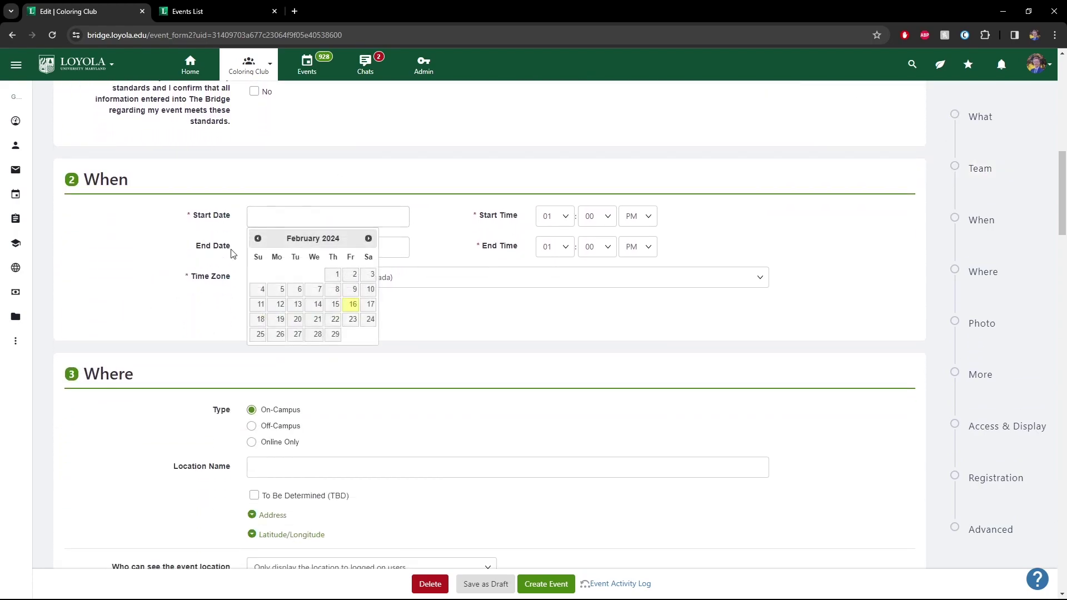
left_click(315, 320)
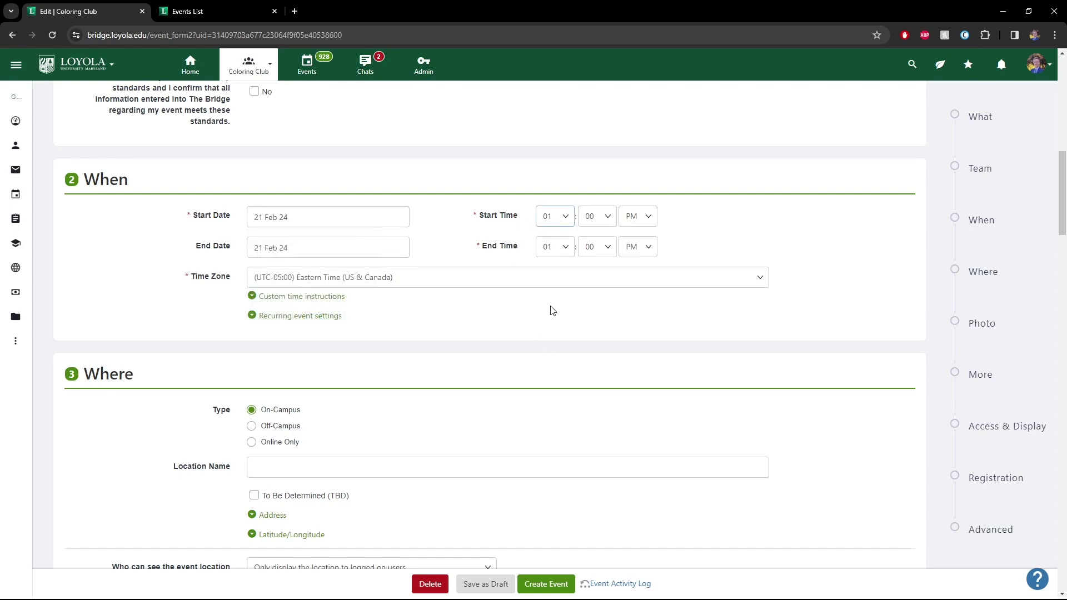
key("7")
left_click(564, 247)
left_click(674, 236)
Try the To Be Determined, Off-Campus and Online Only location options, and set the location type back to On-Campus.
scroll(119, 262, "down", 3)
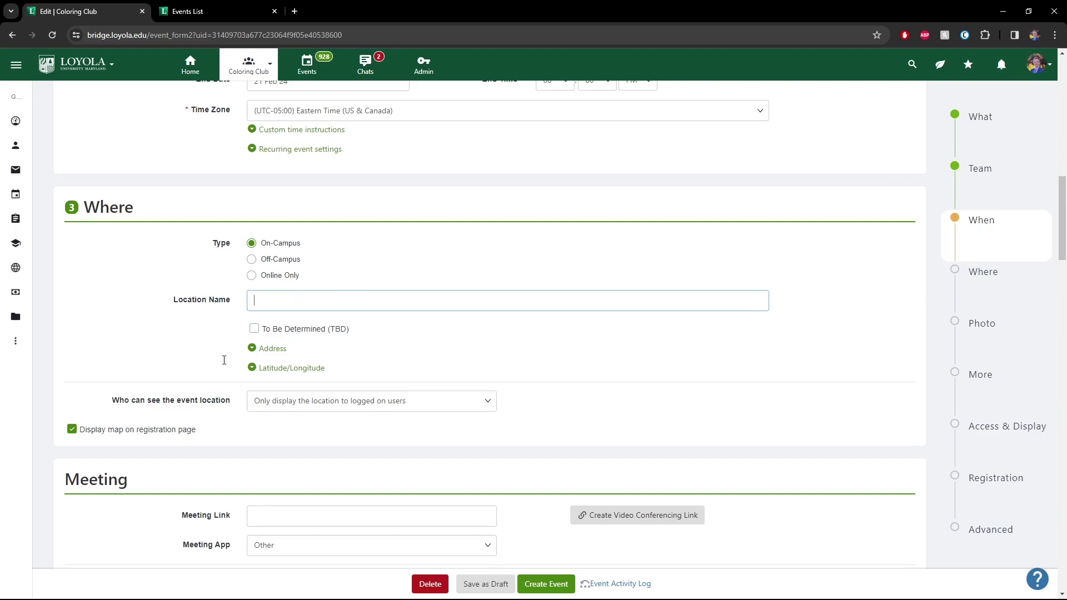
left_click(189, 360)
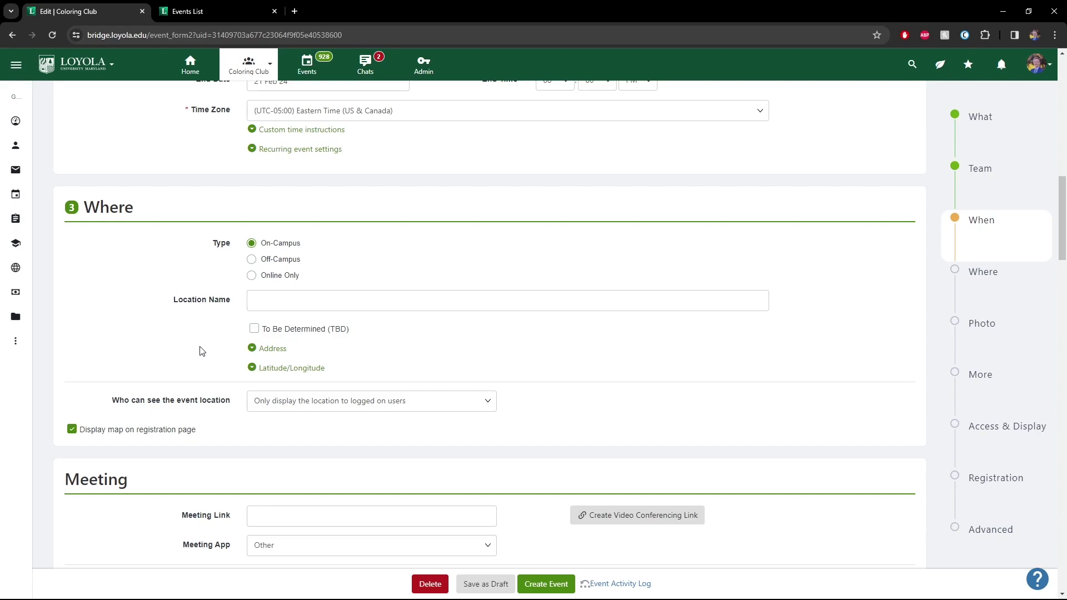
left_click(256, 330)
left_click(251, 259)
left_click(280, 306)
left_click(253, 329)
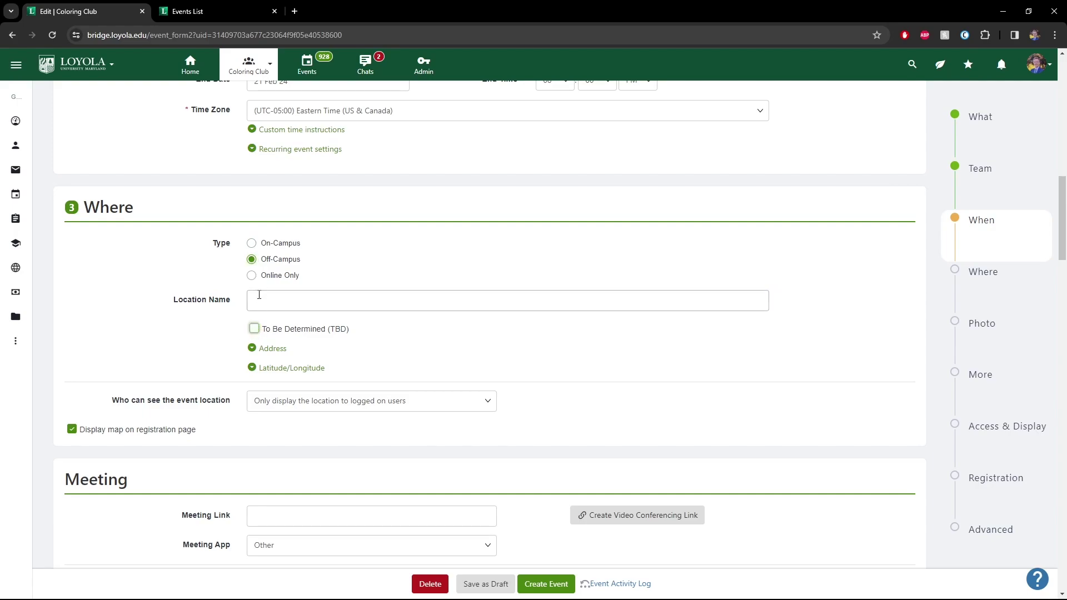
left_click(252, 277)
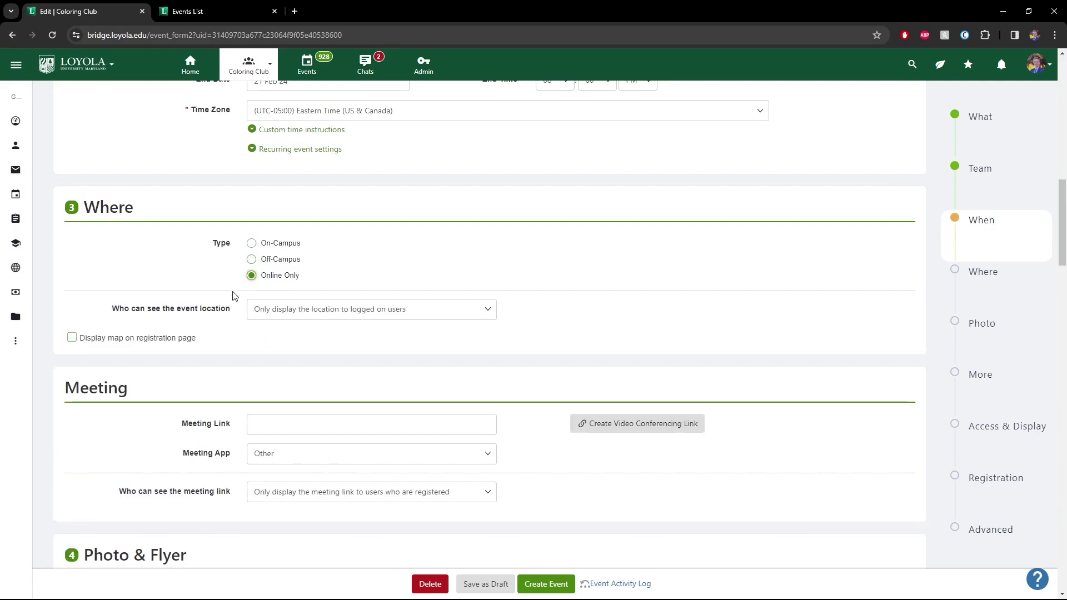
left_click(268, 424)
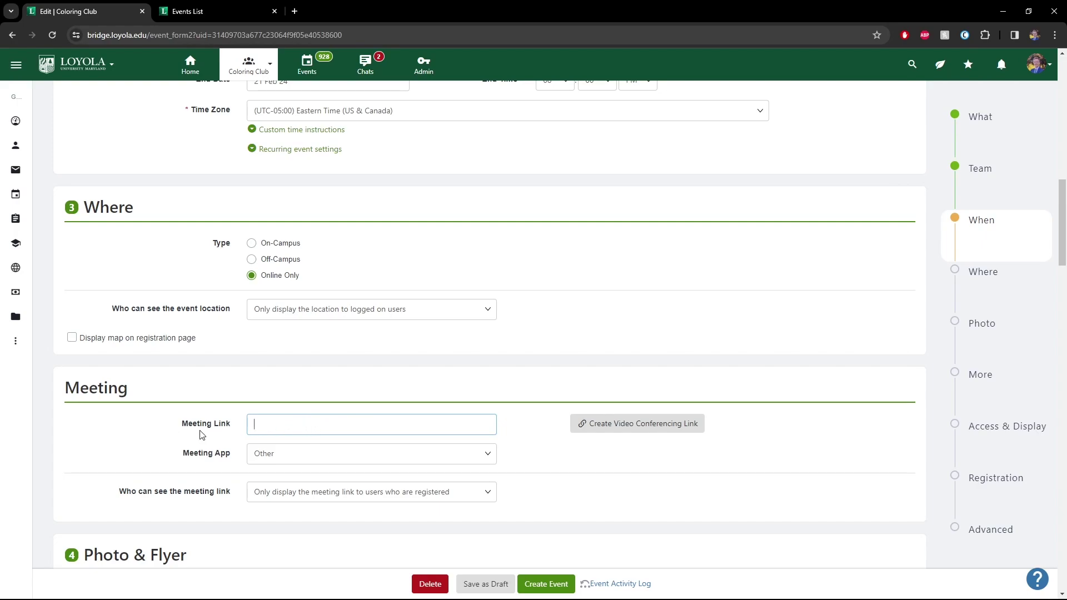
left_click(252, 245)
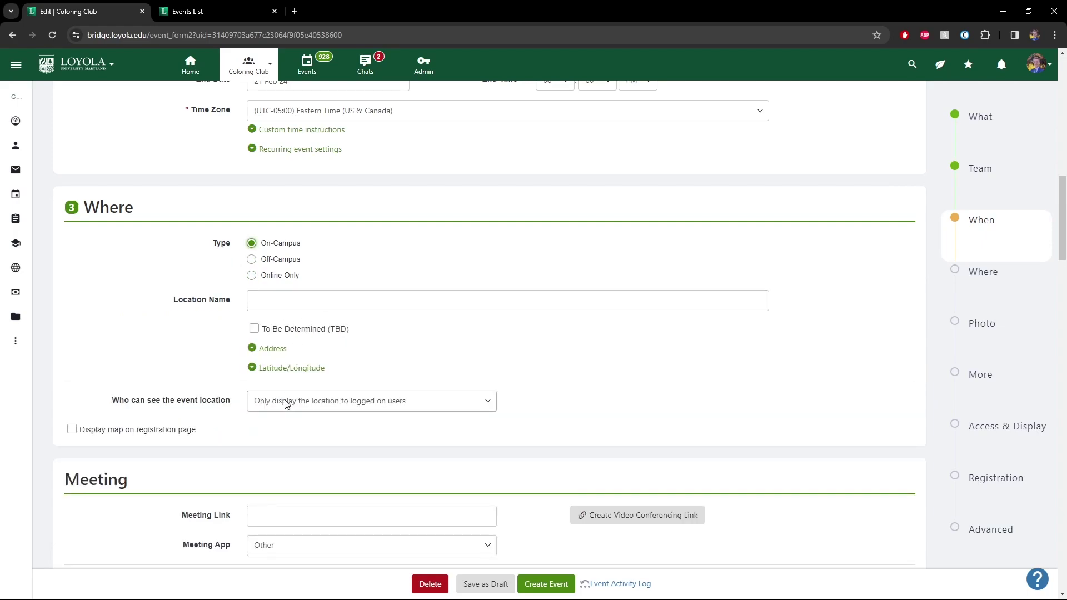
Examine the Meeting link settings and review the form from the What section through Photo & Flyer.
scroll(234, 478, "down", 1)
left_click(284, 457)
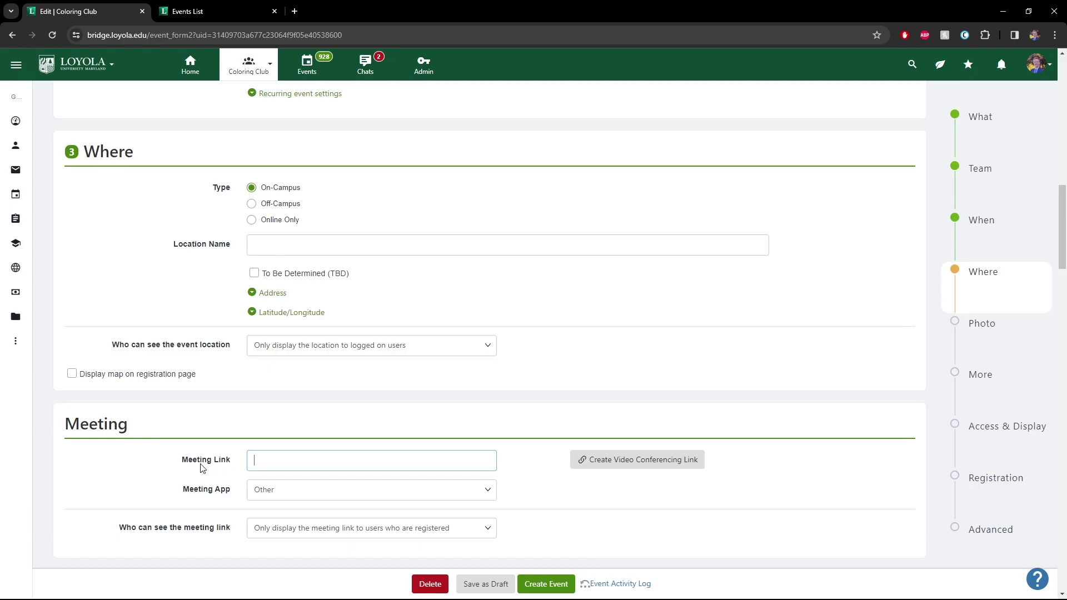
scroll(177, 468, "up", 15)
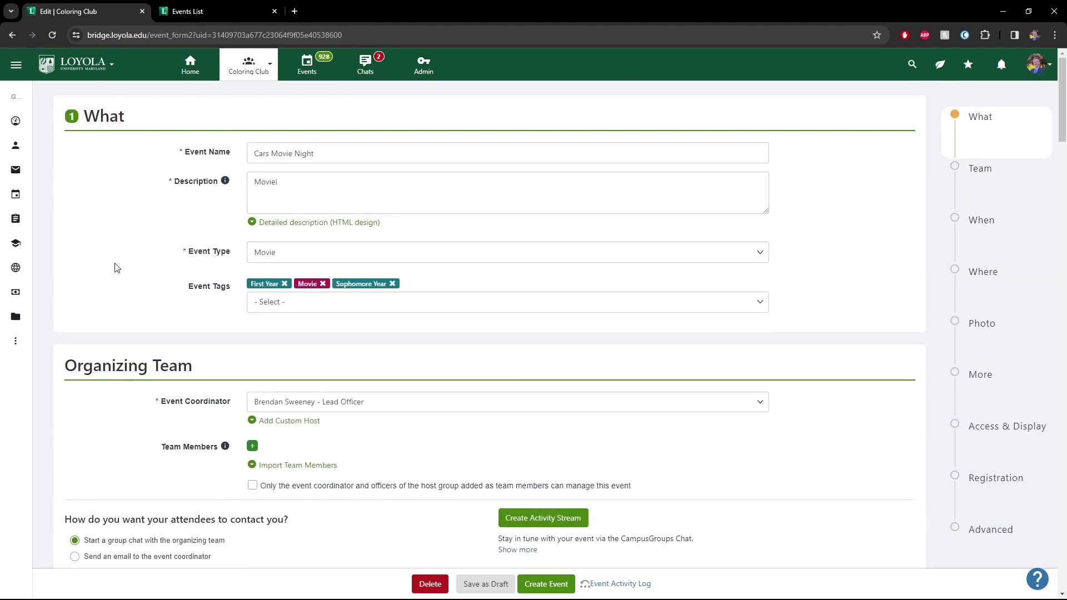
scroll(156, 386, "down", 5)
scroll(157, 388, "down", 8)
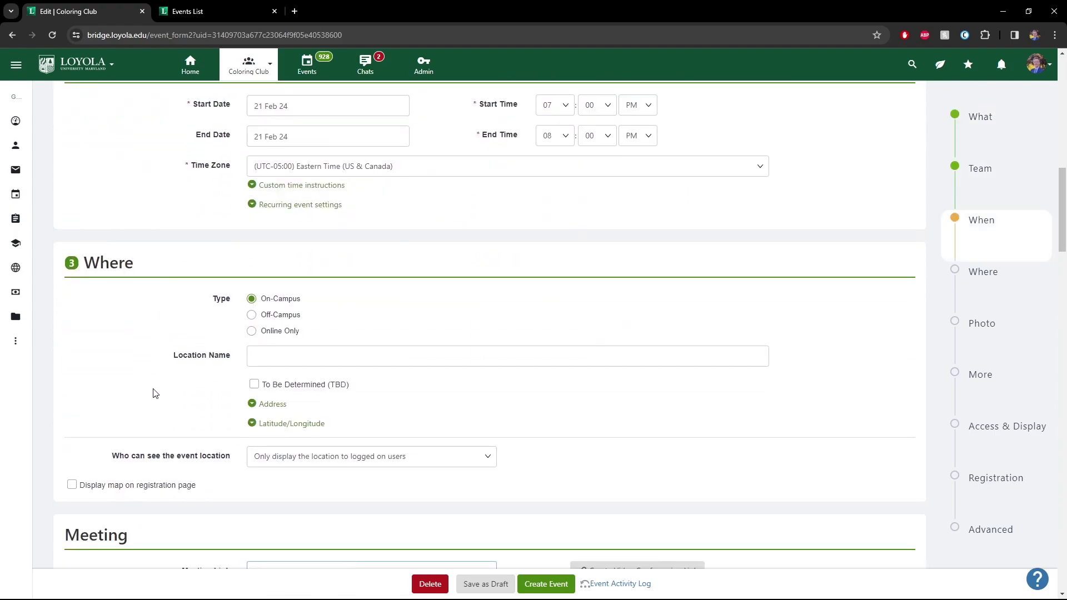
scroll(155, 394, "down", 1)
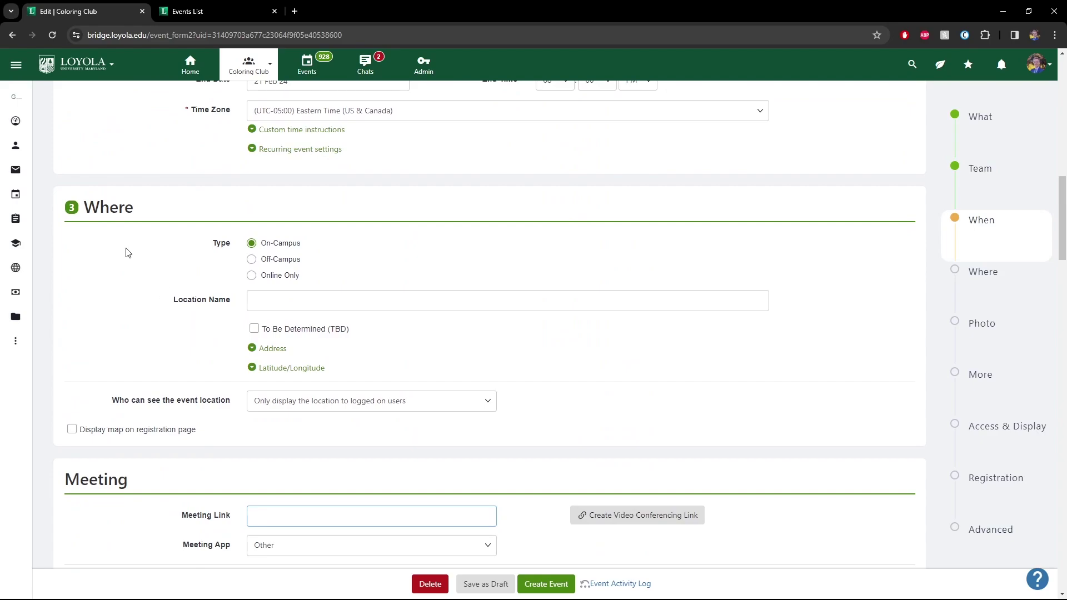
scroll(123, 300, "down", 9)
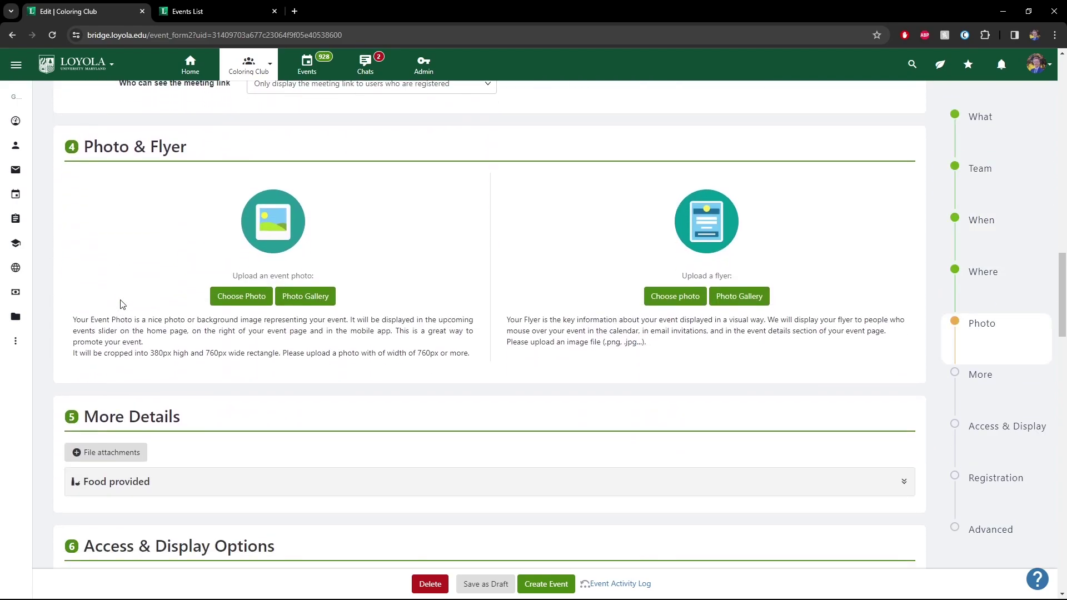
scroll(125, 303, "up", 1)
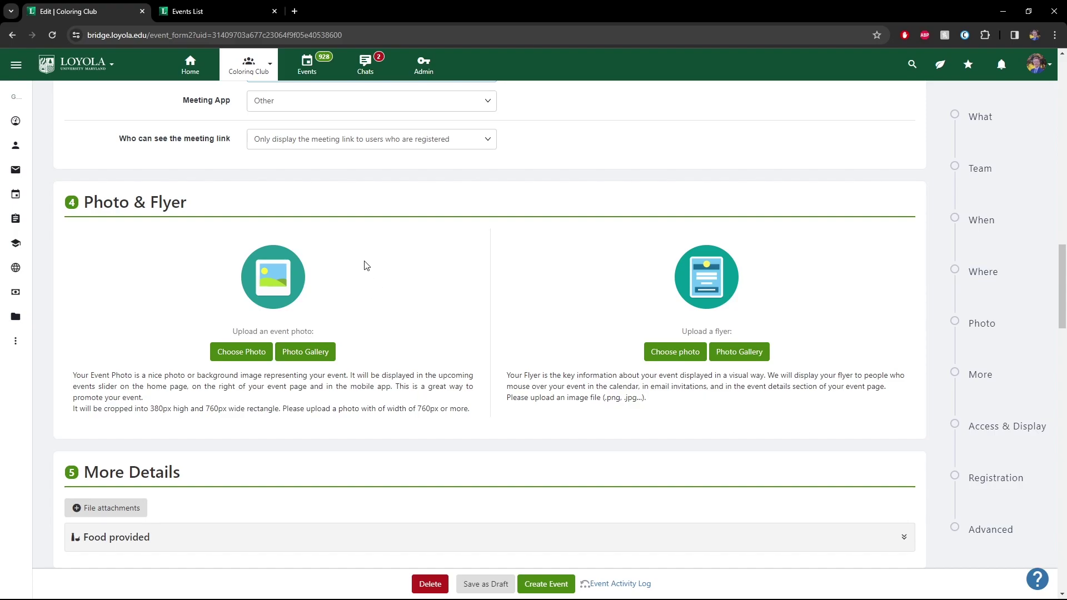
Look through the Movie-tagged events in the campus events list to see how their event photos are displayed.
left_click(215, 13)
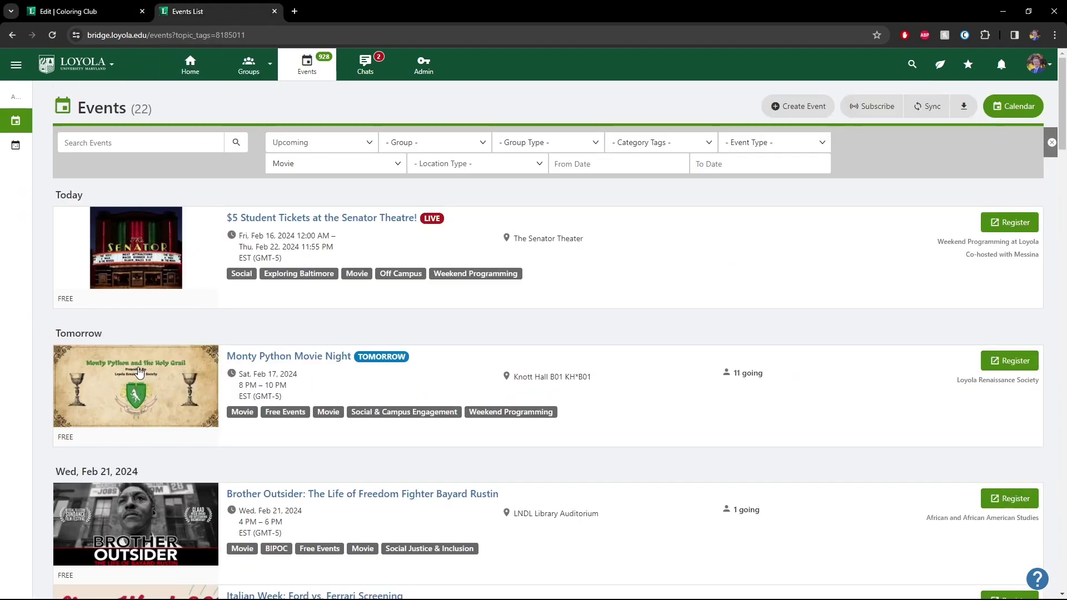
scroll(140, 380, "down", 5)
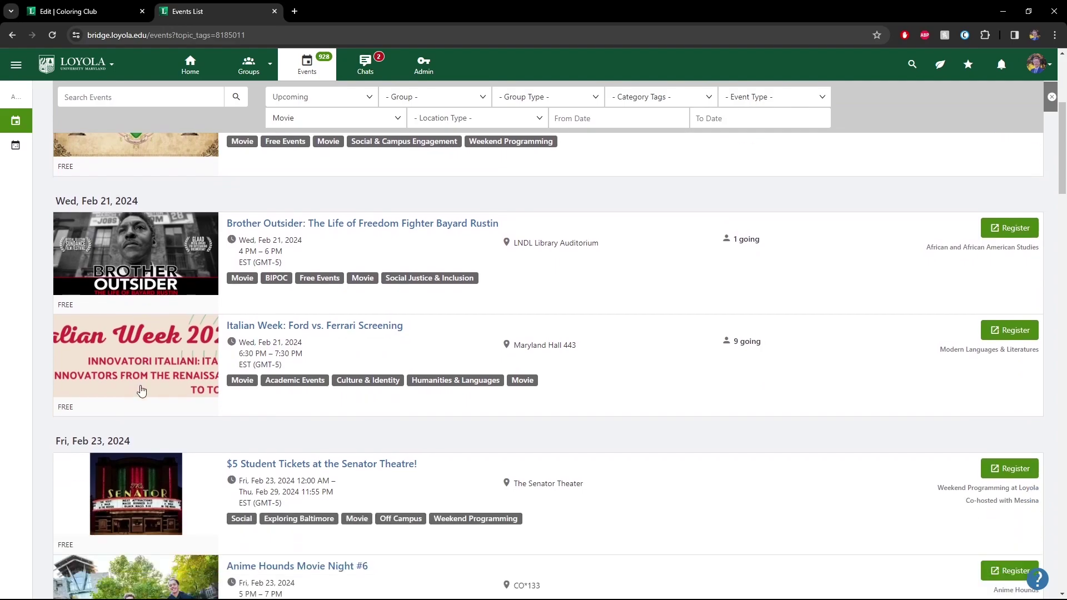
scroll(141, 391, "down", 1)
scroll(137, 385, "down", 2)
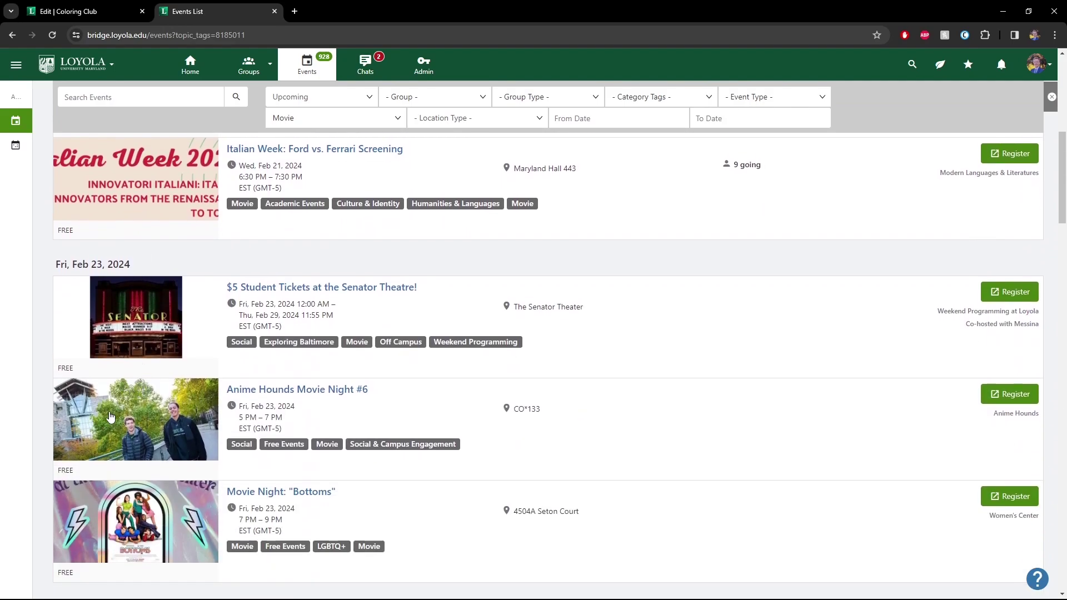
scroll(114, 400, "up", 4)
scroll(117, 387, "down", 4)
scroll(35, 408, "up", 2)
scroll(39, 406, "up", 3)
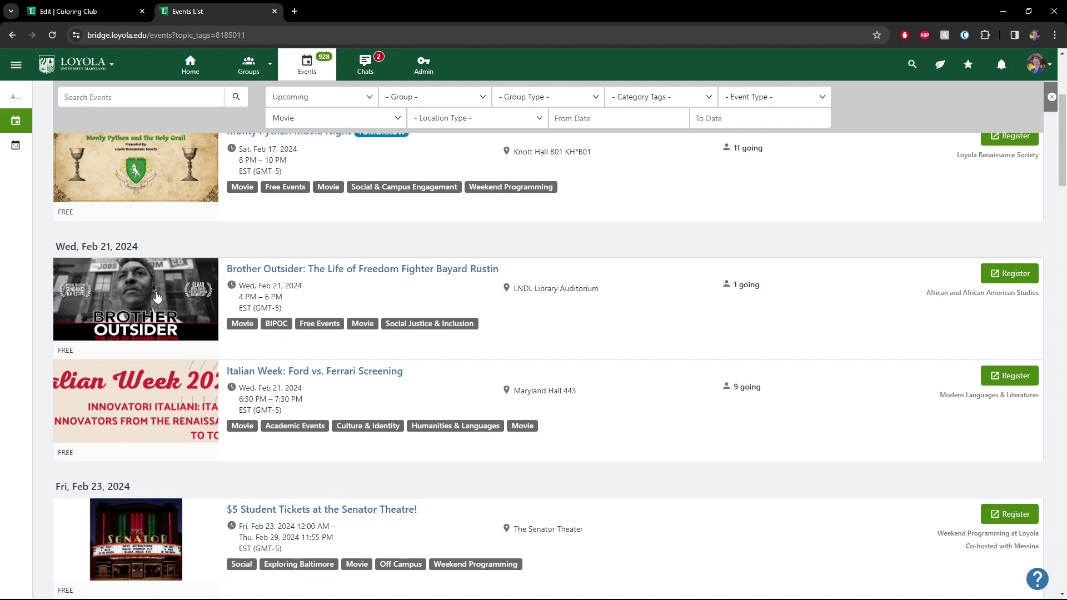
scroll(131, 344, "up", 1)
scroll(131, 345, "up", 3)
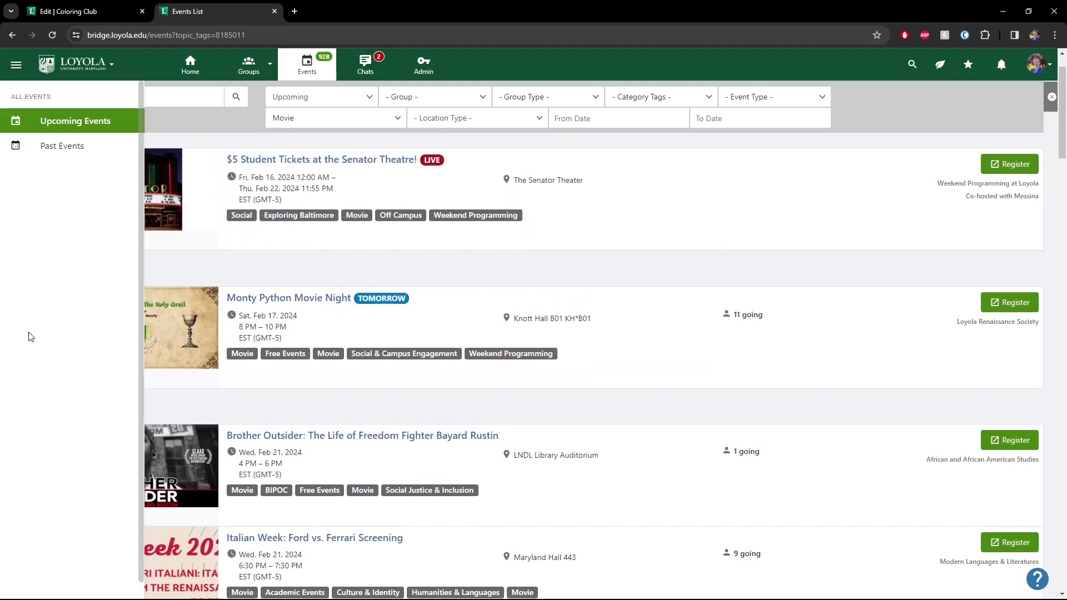
Examine the event photo's crop dimensions in the form's Photo & Flyer section and compare them with the photos in the events list.
left_click(100, 12)
left_click_drag(152, 409, 243, 410)
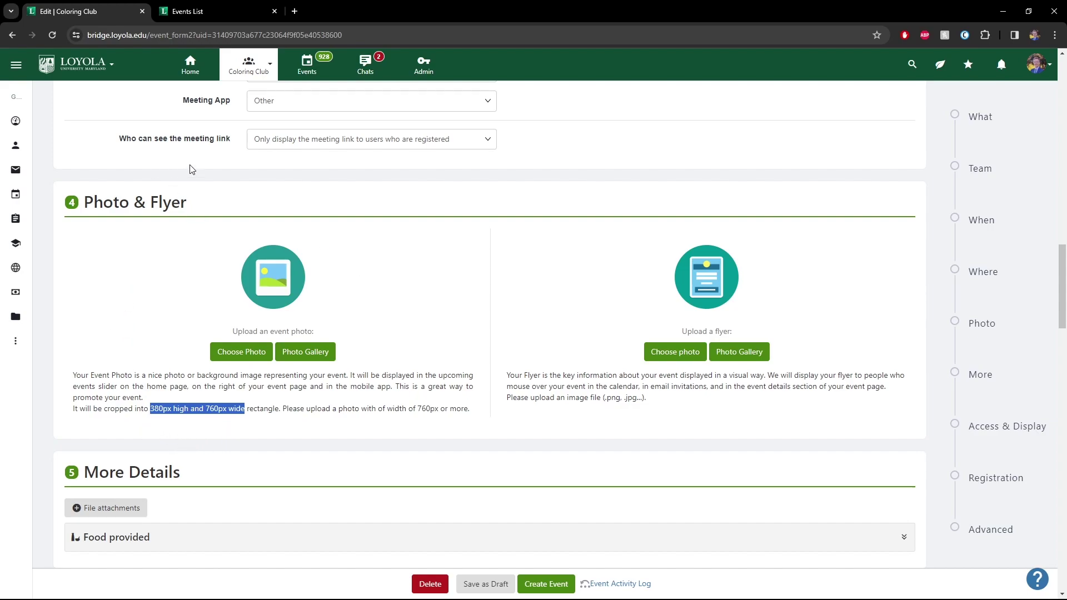
left_click(199, 14)
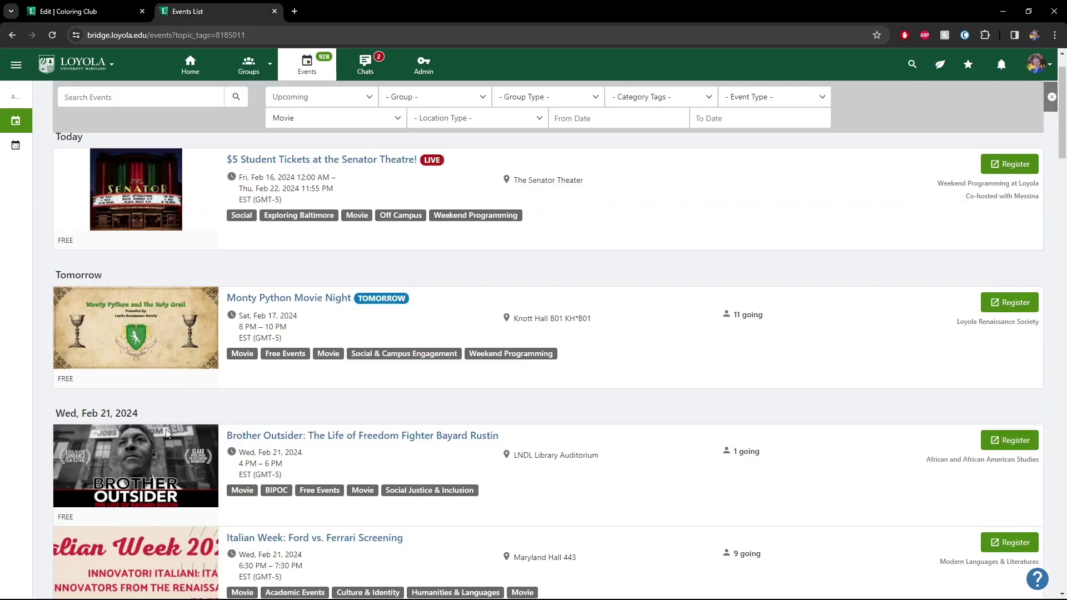
left_click(86, 15)
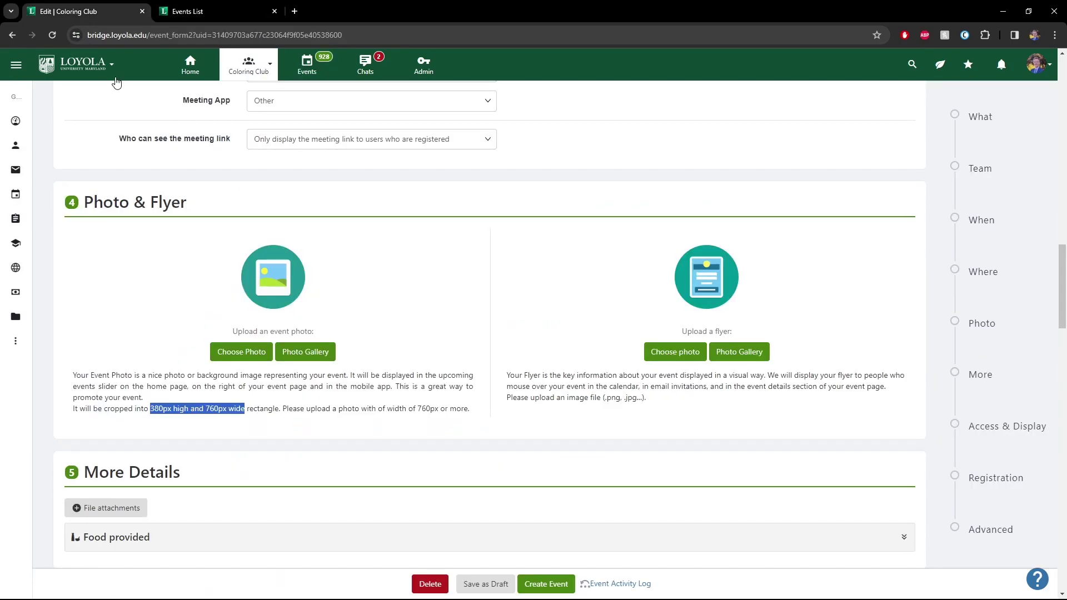
left_click(300, 397)
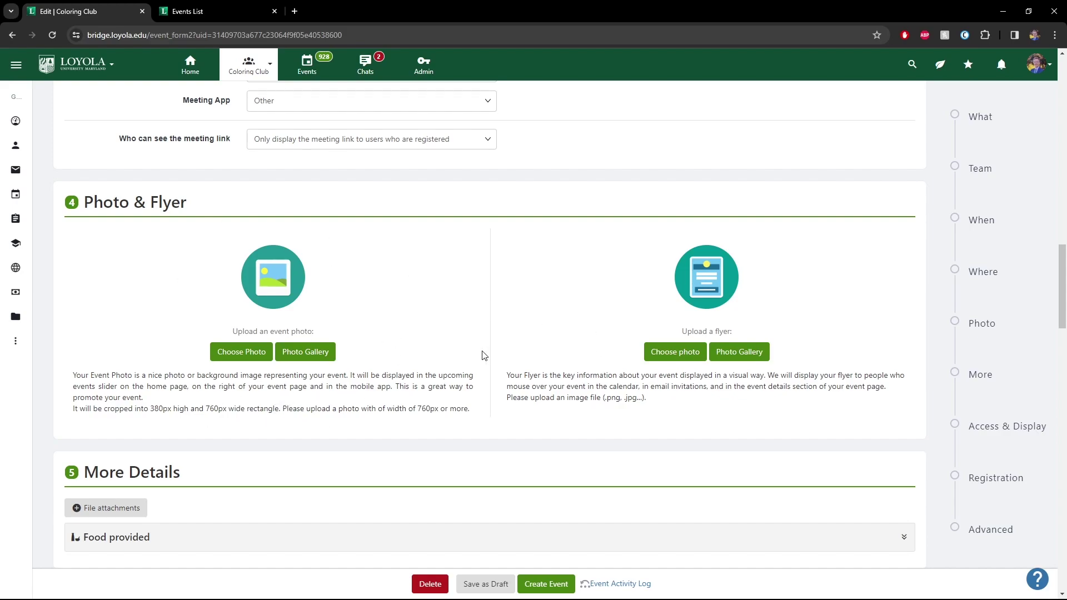
scroll(452, 338, "down", 6)
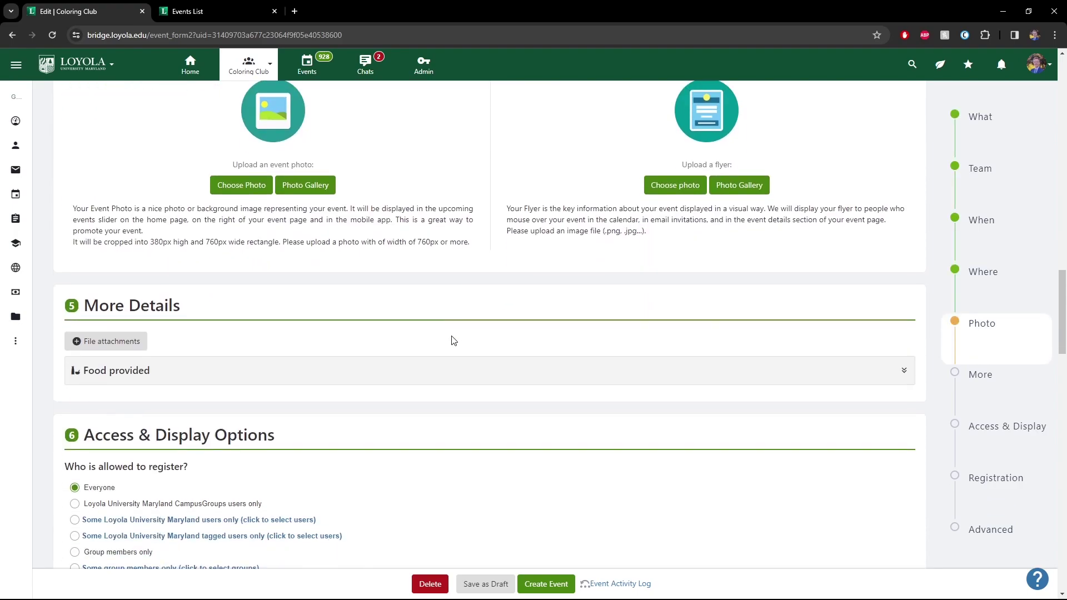
Restrict registration to some Loyola University Maryland users only, selecting the Undergraduate Student account type and graduation year 2024.
scroll(485, 439, "down", 3)
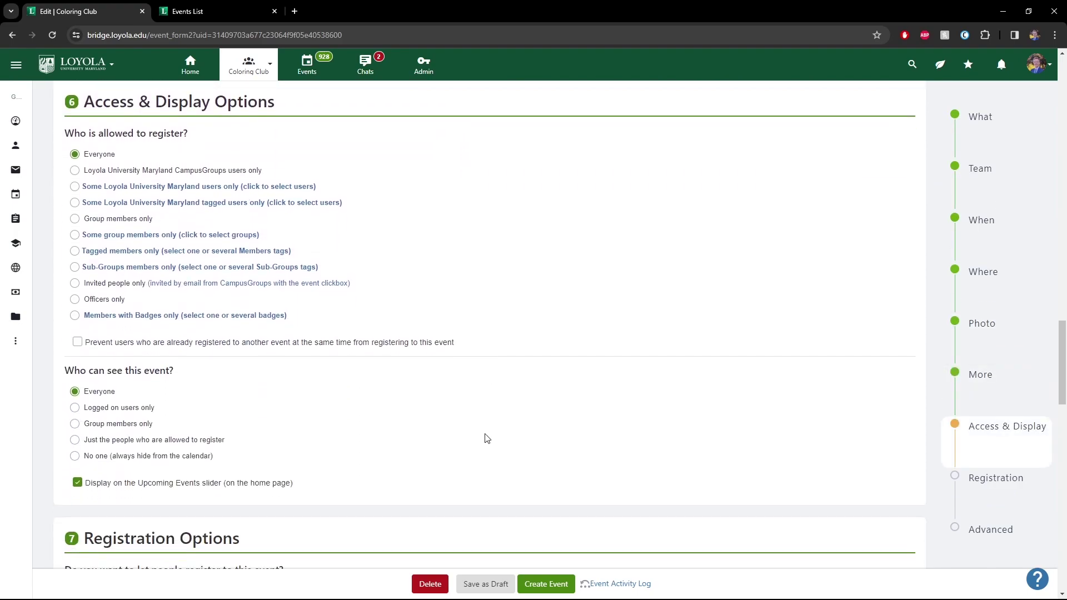
scroll(485, 439, "up", 1)
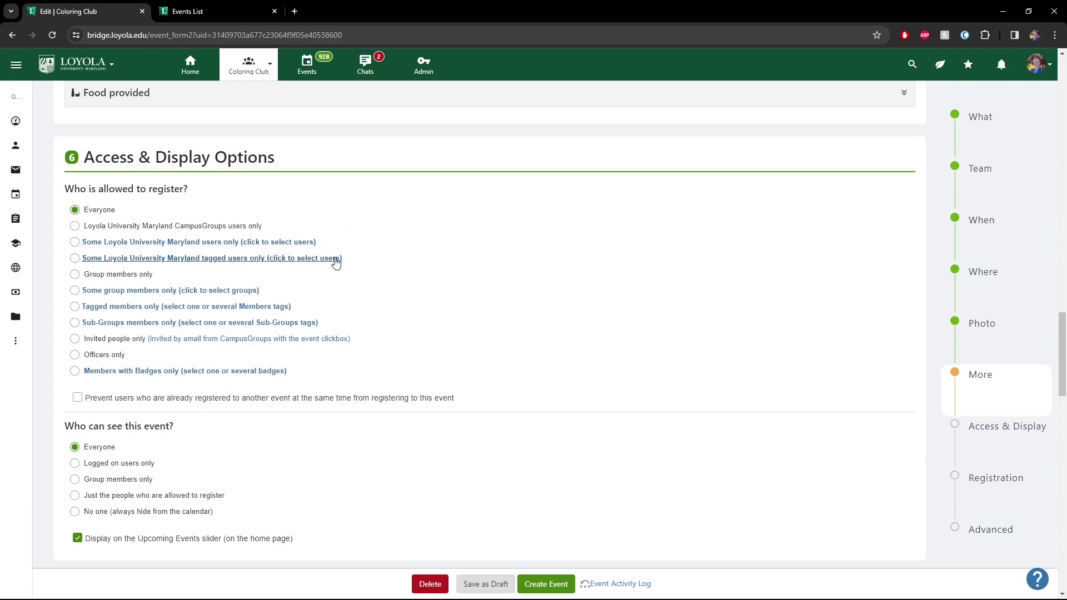
left_click(75, 243)
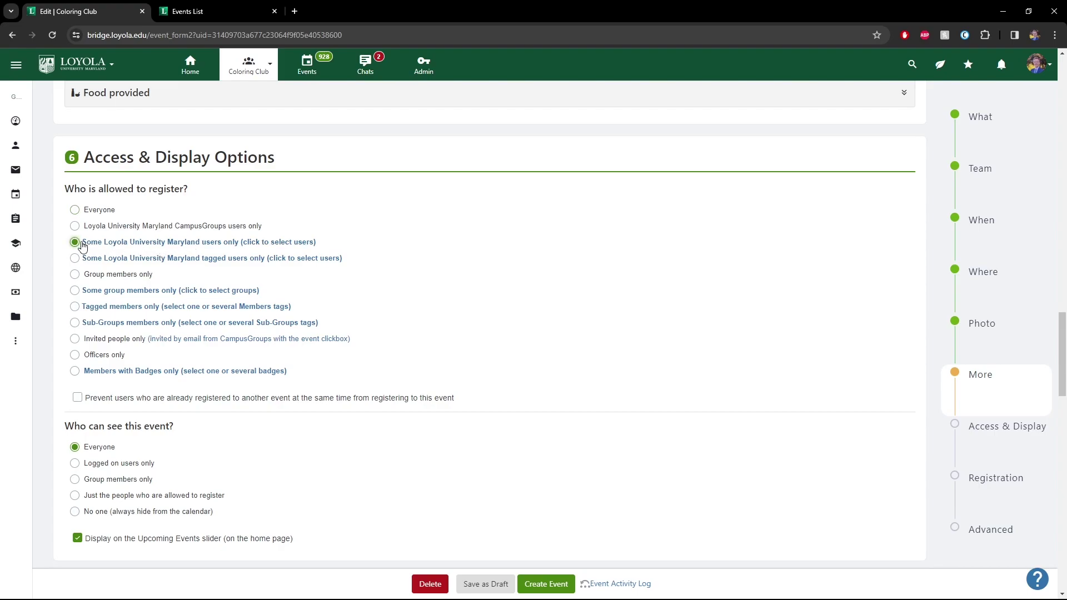
left_click(132, 243)
left_click(109, 322)
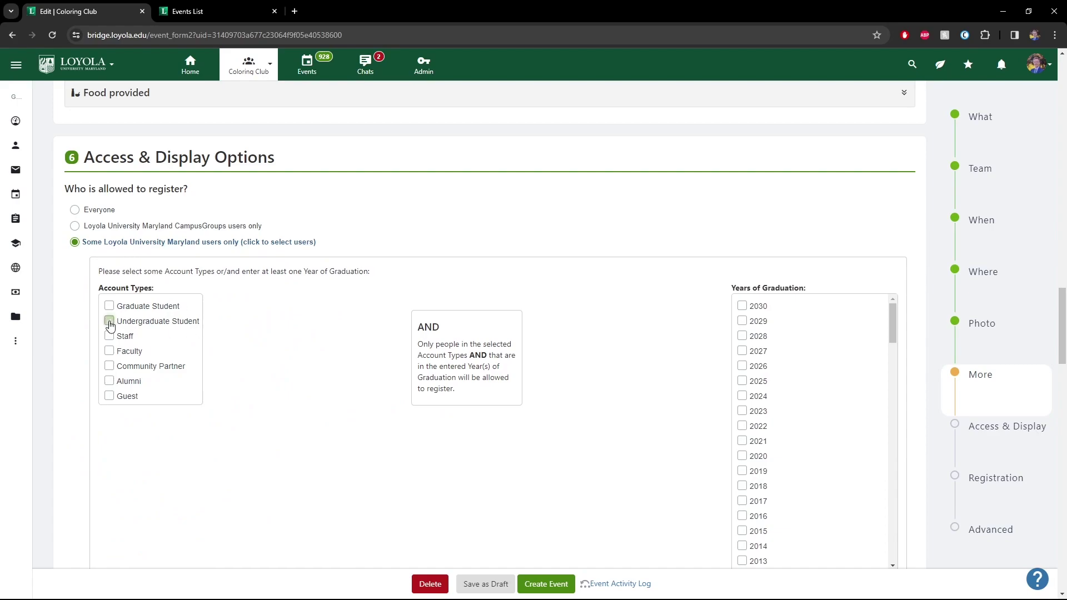
left_click(742, 396)
left_click(278, 243)
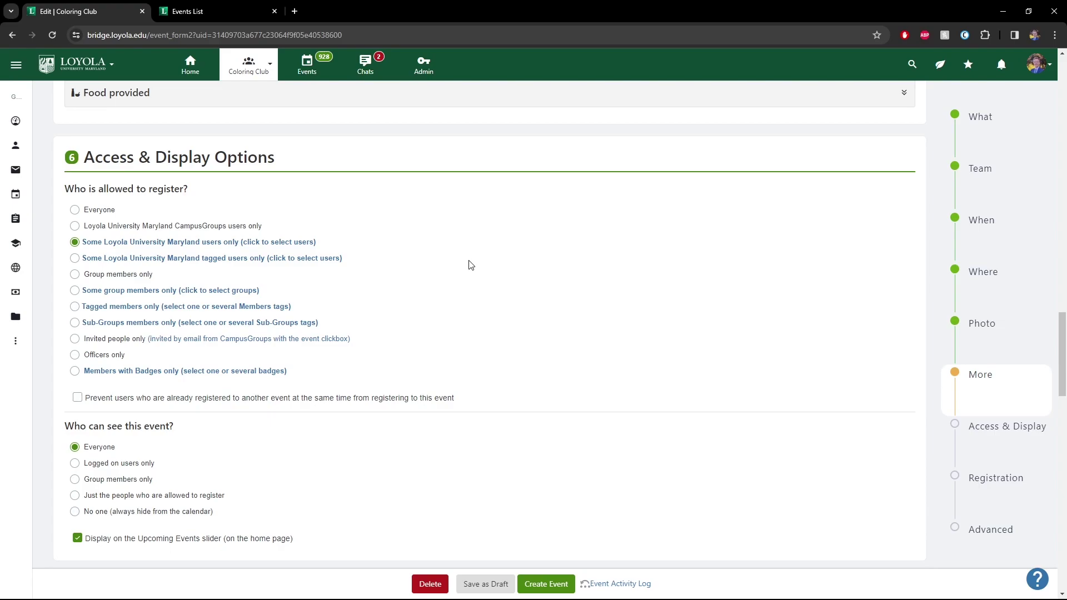
Examine the settings of the existing RSVP registration option and of a blank new option, closing both without saving.
scroll(447, 290, "down", 8)
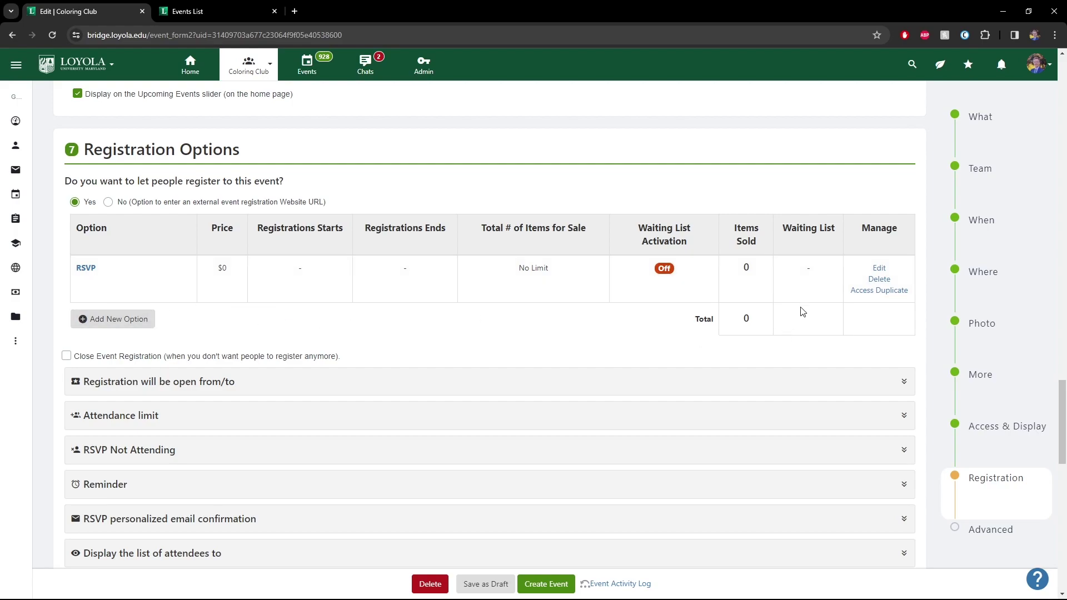
left_click(879, 268)
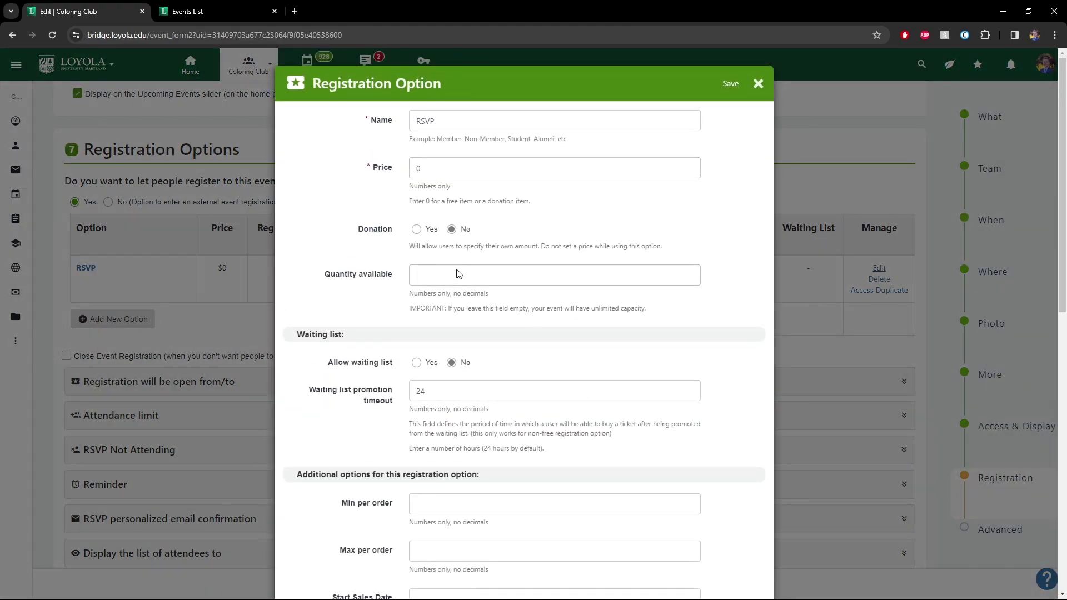
scroll(303, 289, "down", 4)
scroll(309, 343, "down", 2)
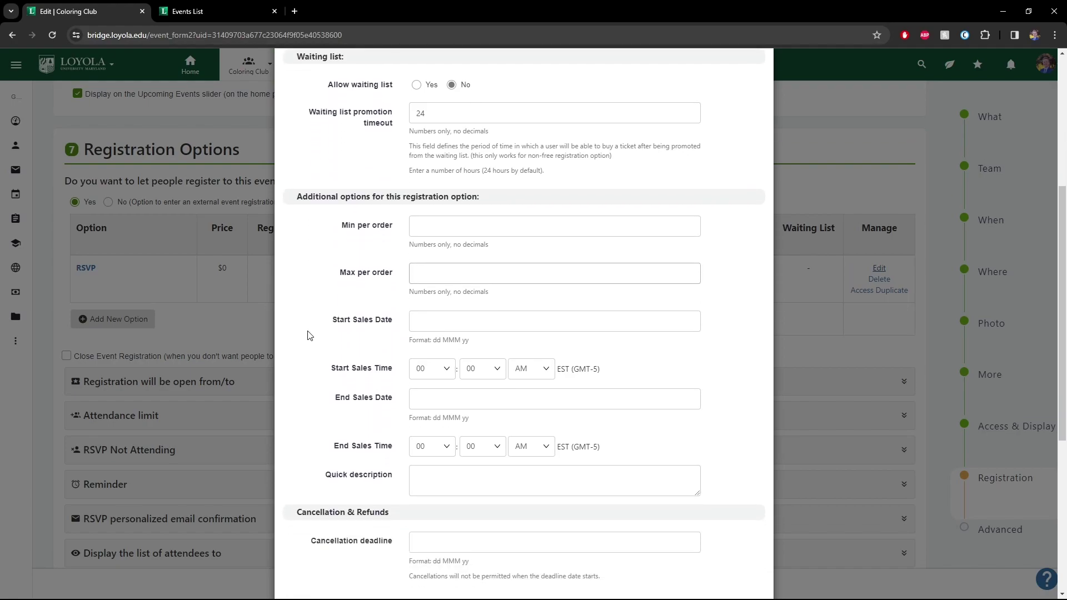
scroll(345, 355, "down", 1)
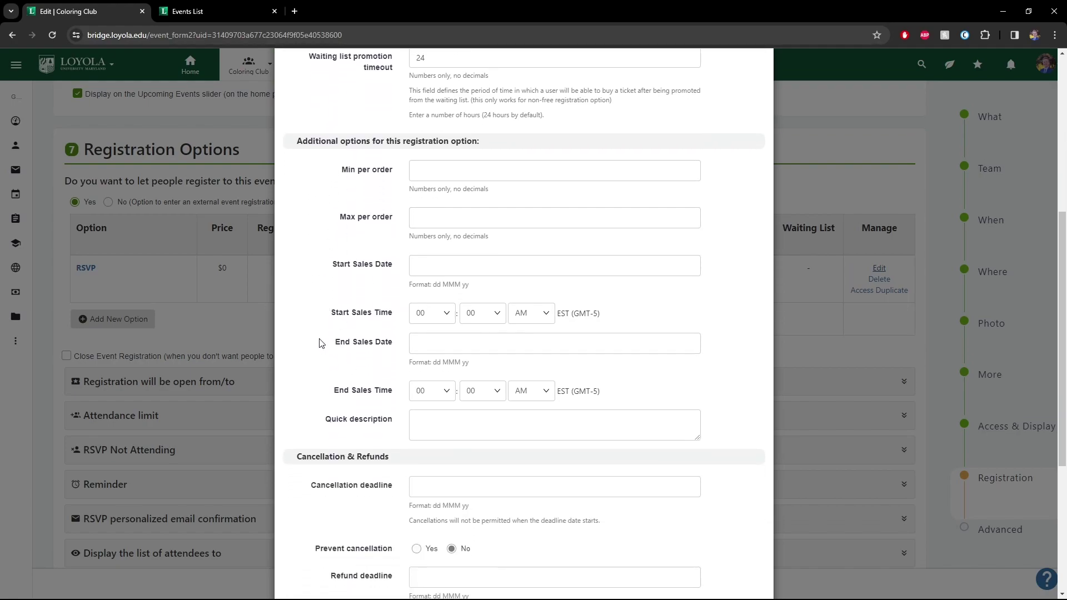
scroll(309, 323, "down", 2)
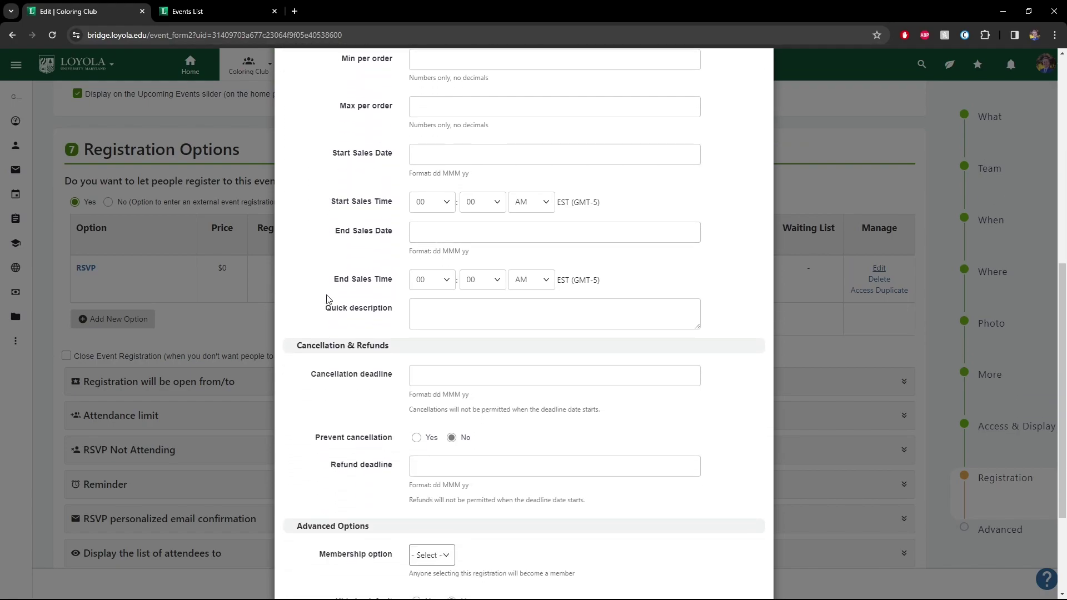
scroll(319, 332, "down", 2)
scroll(314, 398, "down", 1)
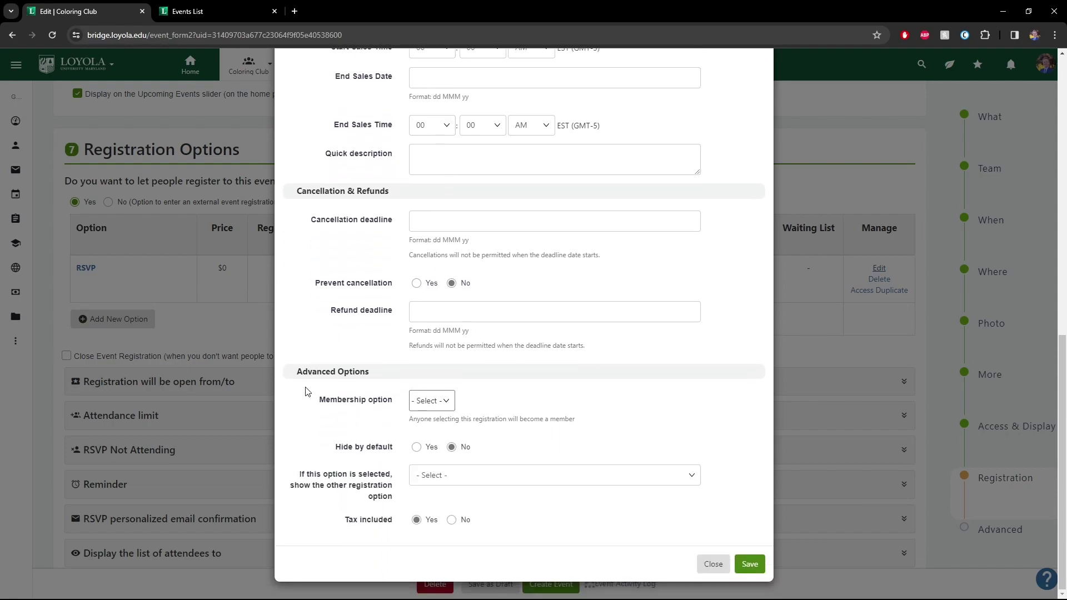
left_click(822, 345)
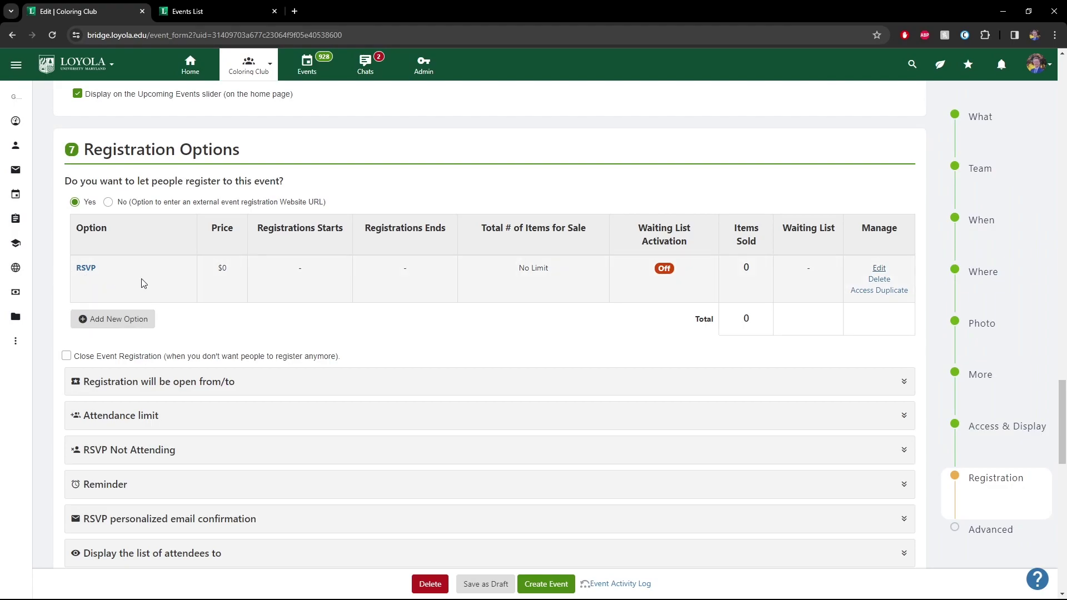
left_click(104, 321)
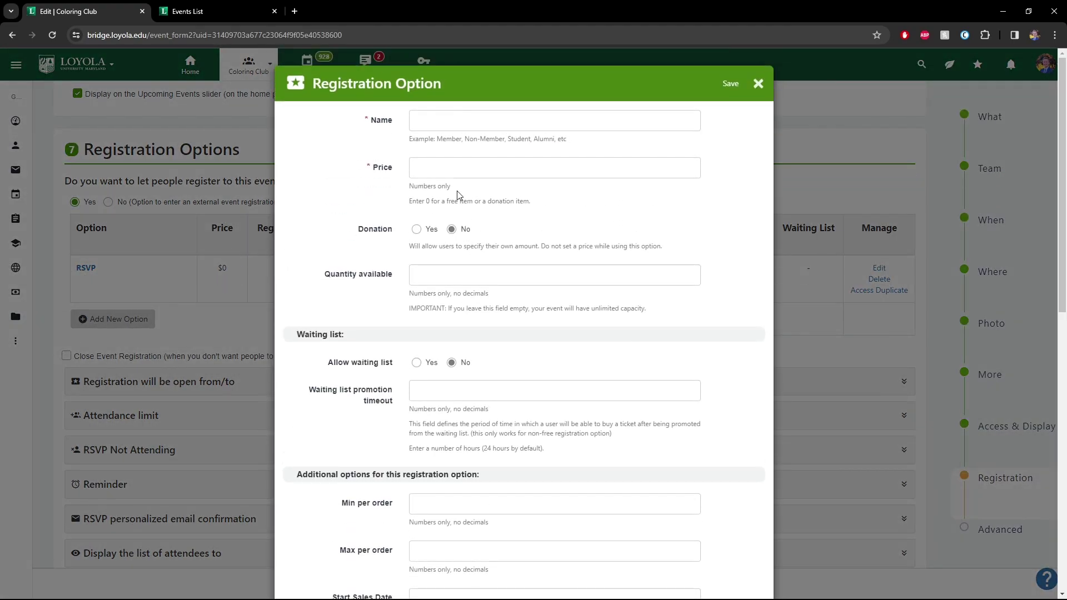
left_click(821, 351)
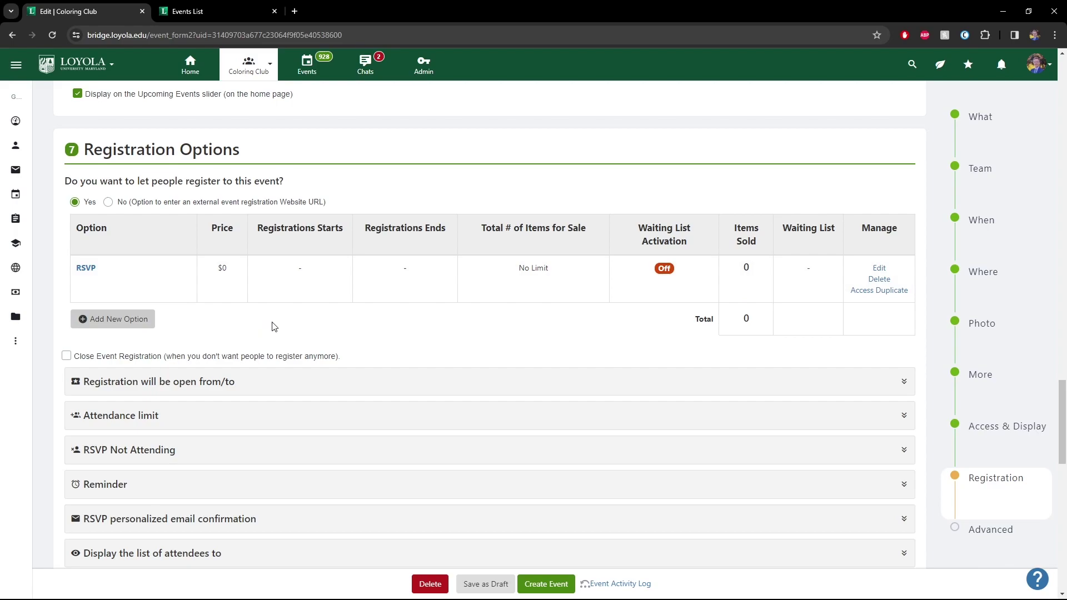
Review the remaining Registration Options, including the feedback request settings, and the list of Advanced Options.
scroll(274, 328, "down", 2)
scroll(284, 311, "down", 2)
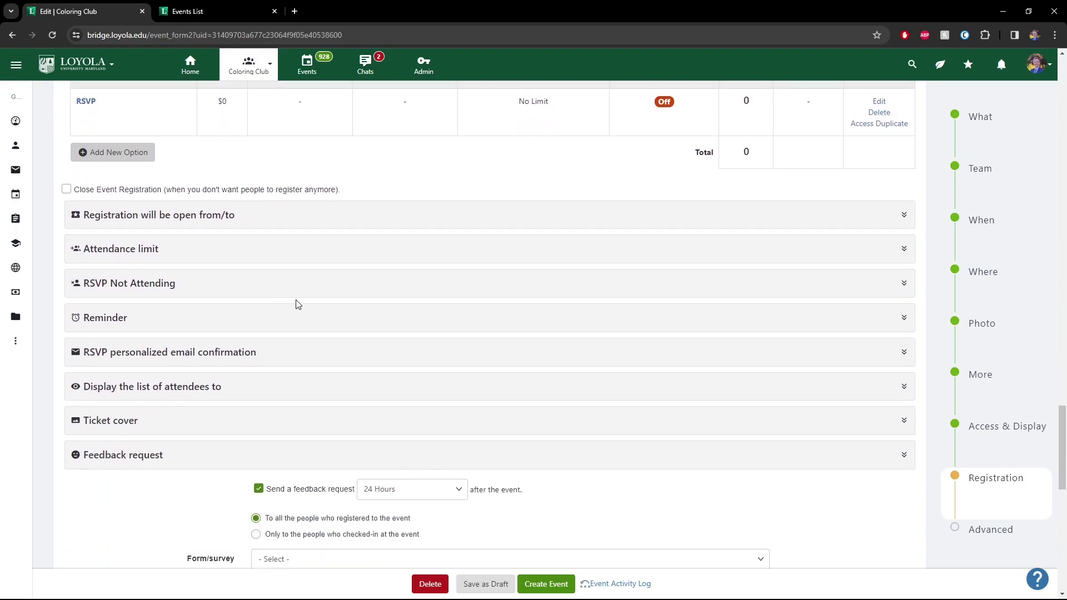
scroll(301, 314, "down", 7)
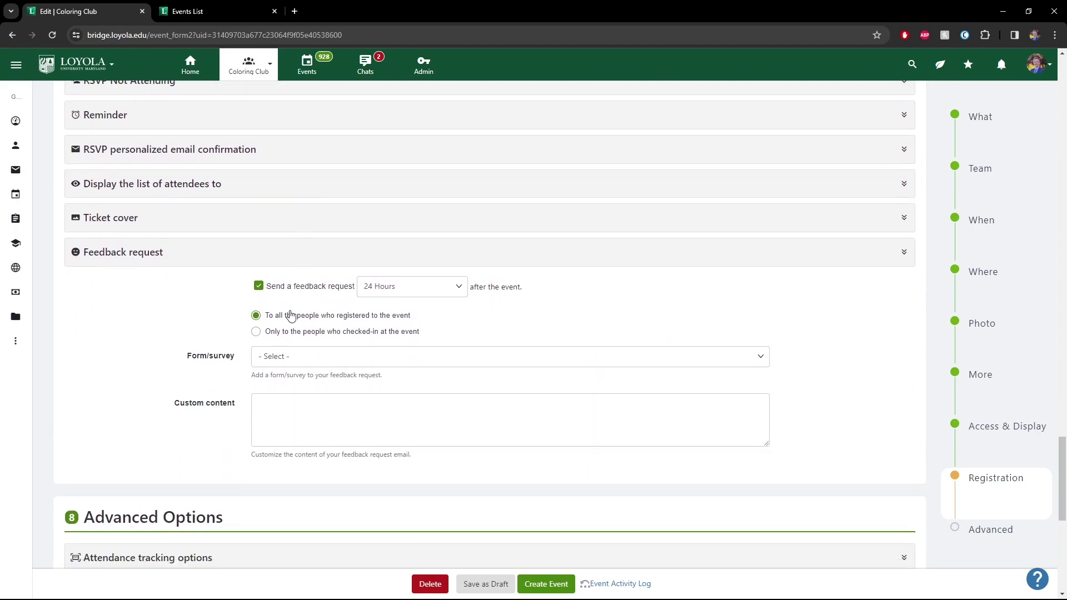
scroll(203, 322, "down", 4)
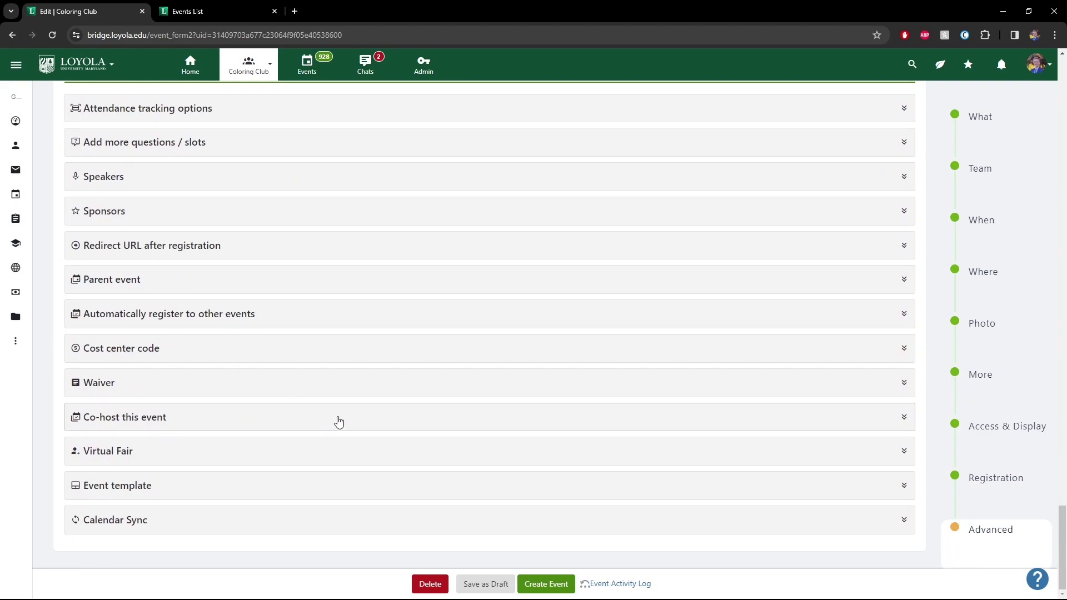
scroll(332, 396, "up", 4)
scroll(234, 429, "up", 2)
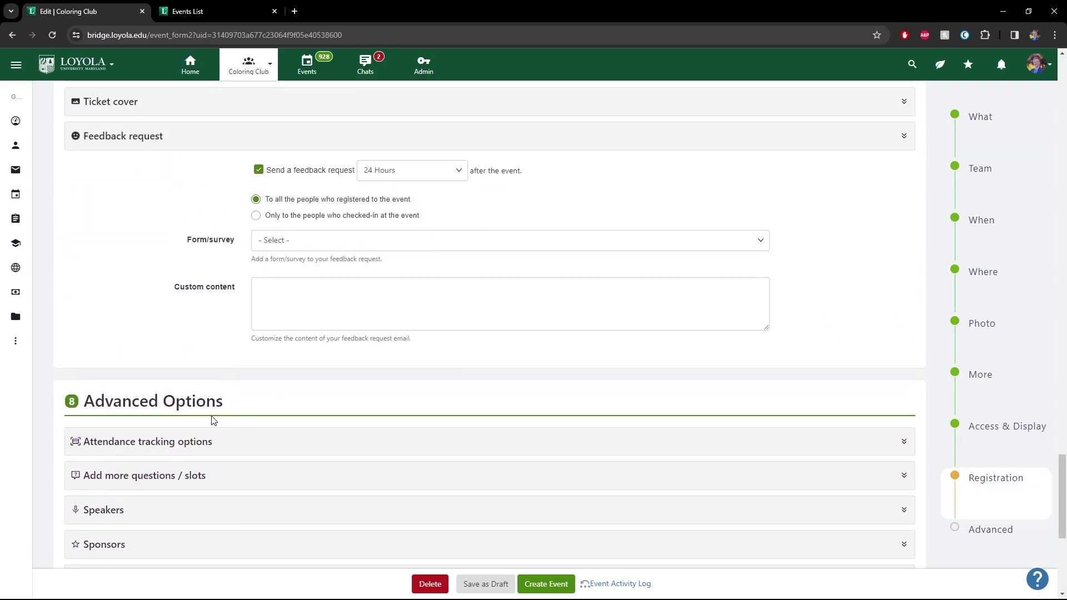
scroll(262, 469, "down", 3)
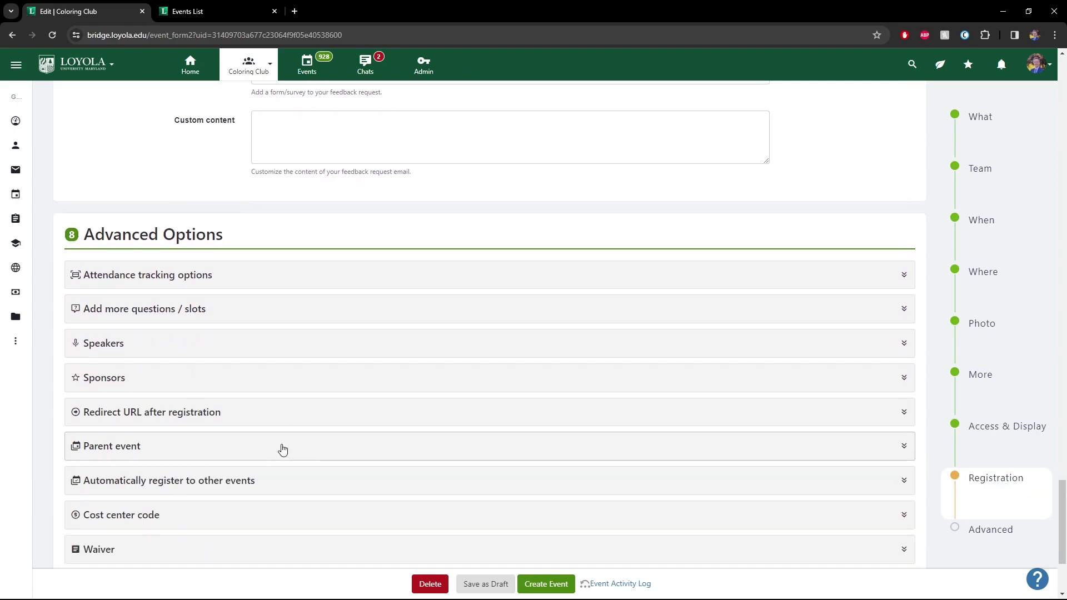
scroll(272, 389, "down", 2)
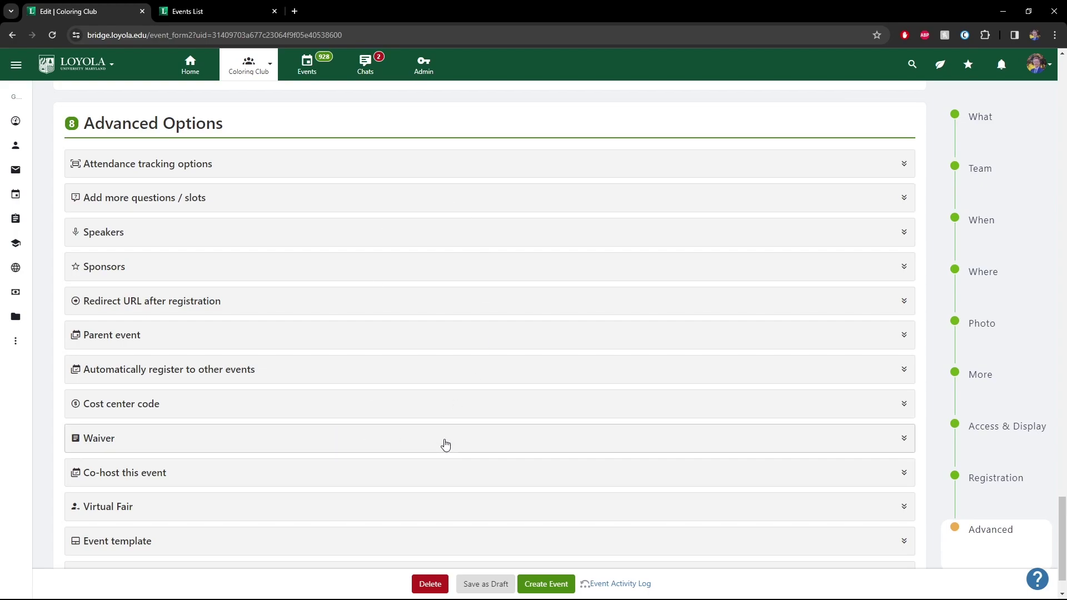
scroll(444, 445, "down", 1)
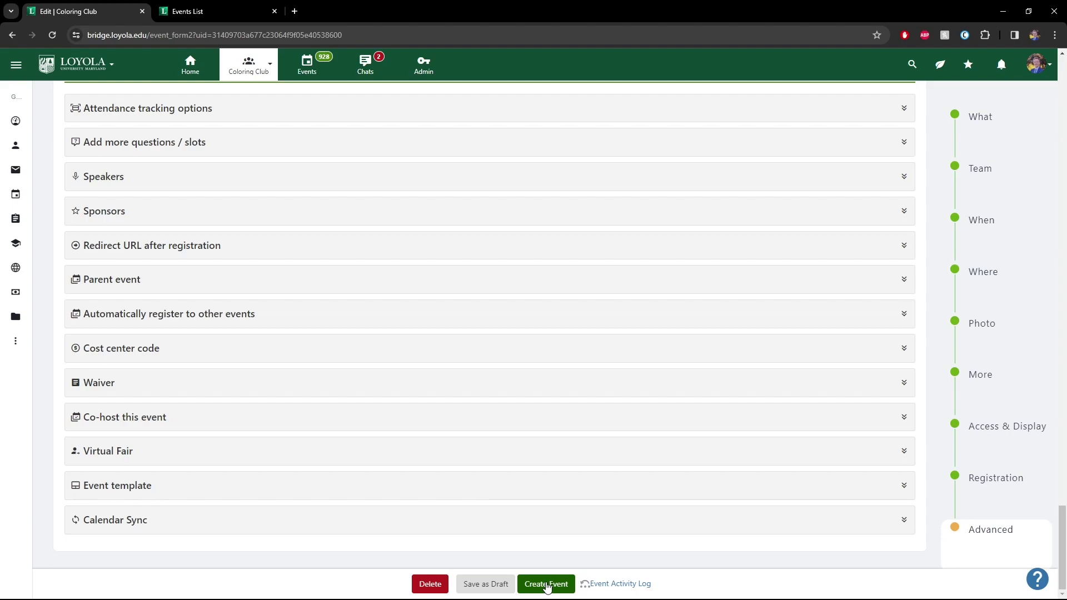
Save the event as a draft, and reopen Cars Movie Night for editing from the group's draft events.
left_click(484, 588)
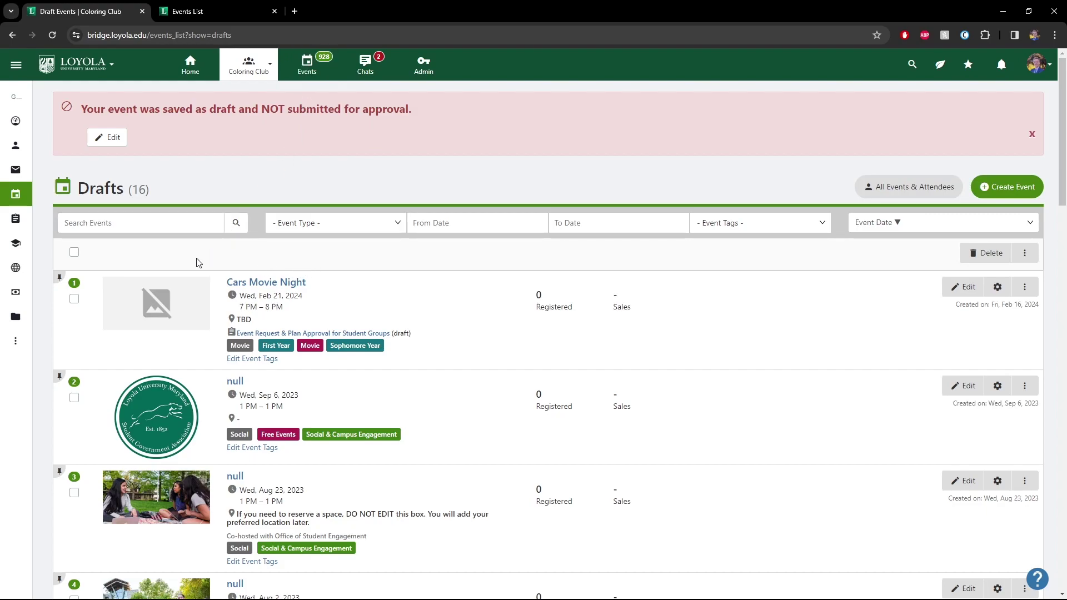
mouse_move(19, 199)
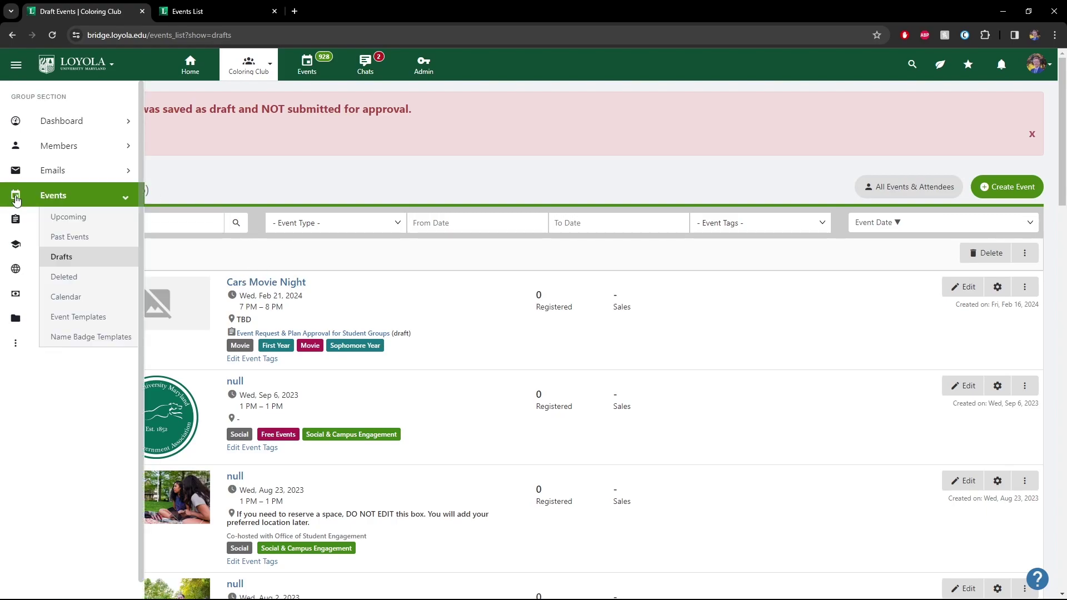
left_click(70, 217)
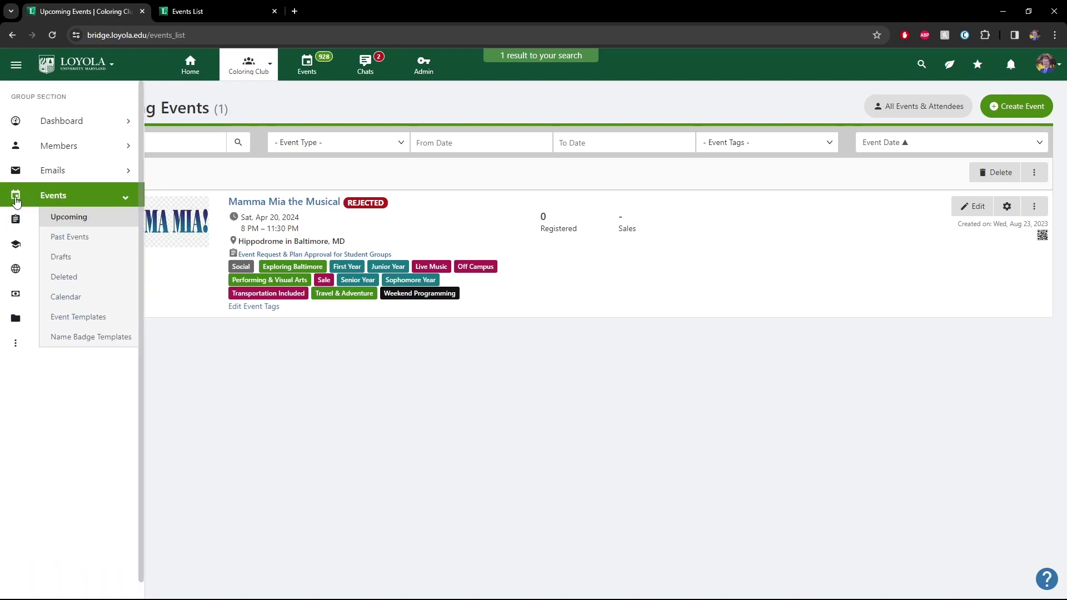
left_click(63, 235)
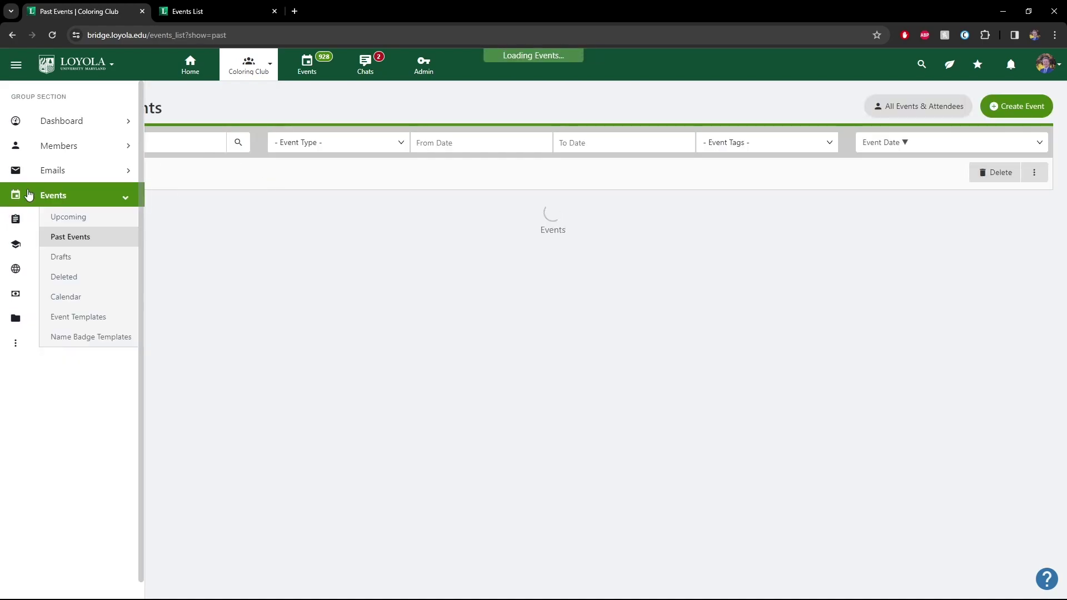
left_click(62, 257)
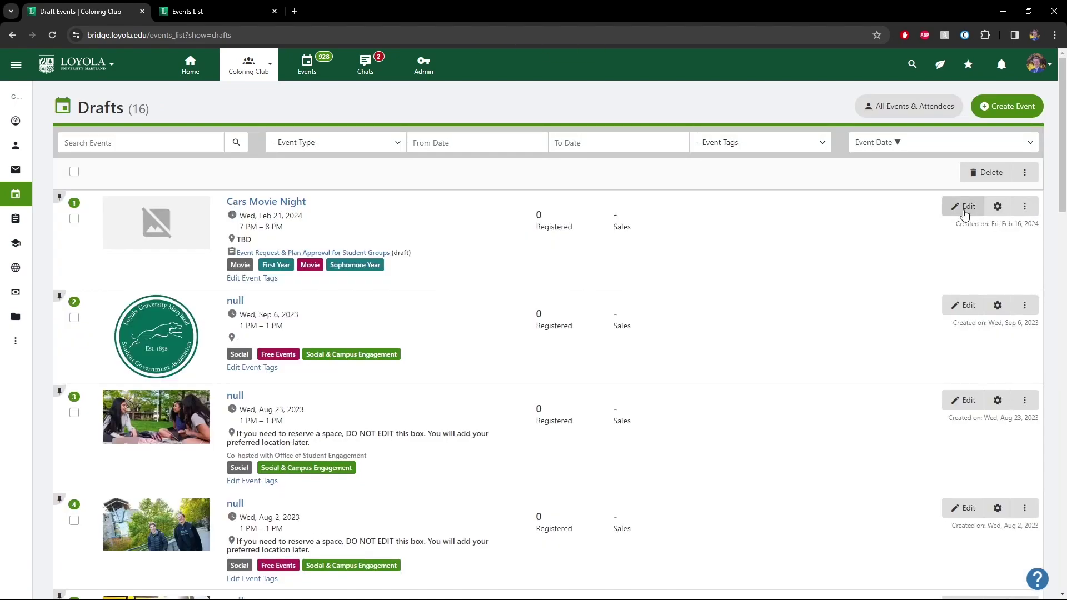
left_click(961, 207)
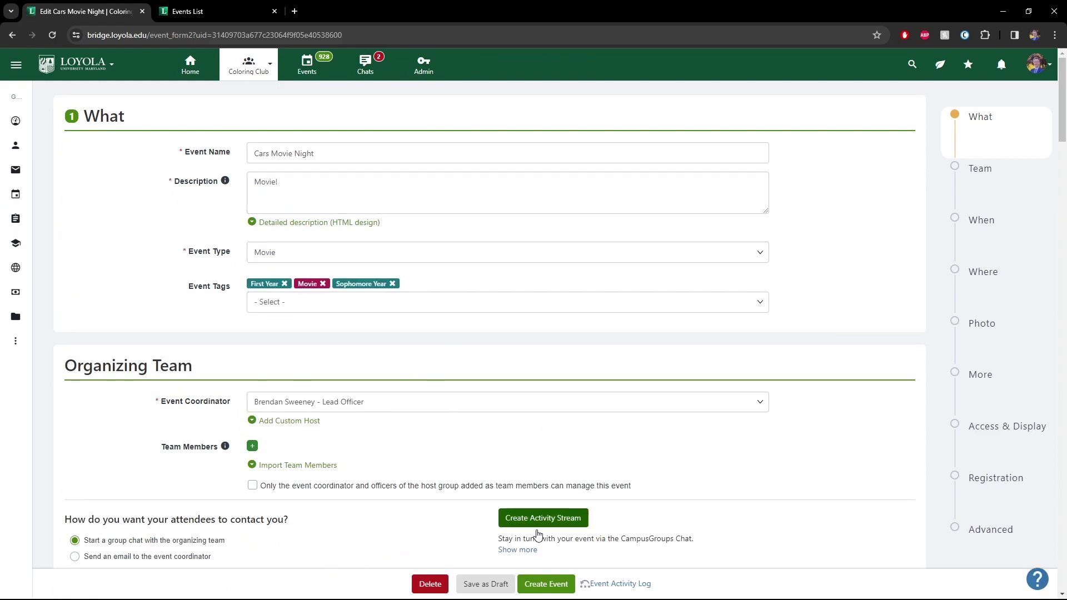
Create the event and read the instructions and questions on the Event Request & Plan Approval for Student Groups form.
left_click(534, 587)
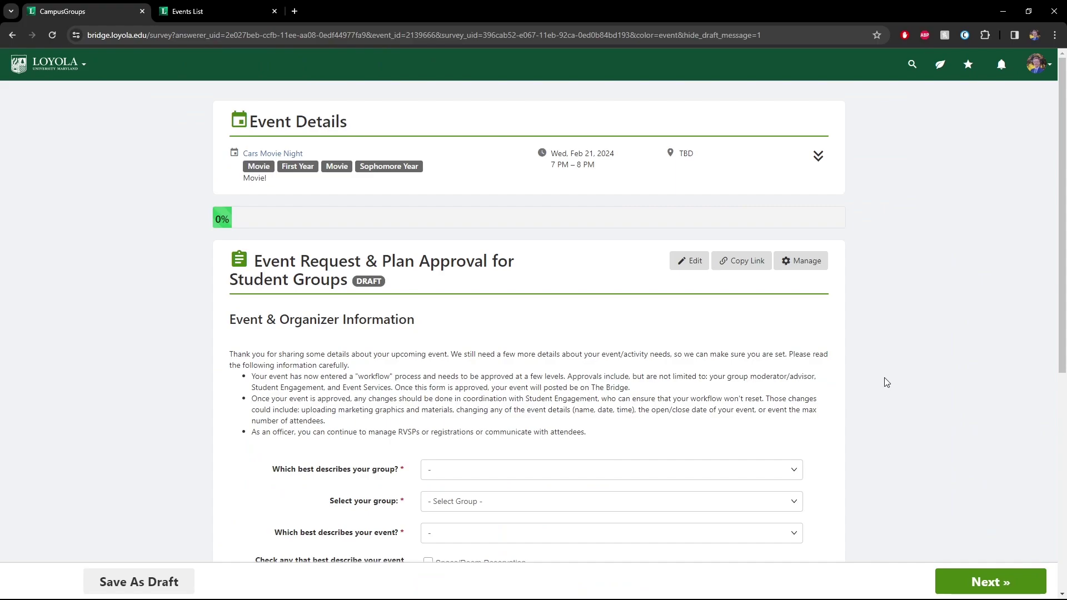
scroll(887, 382, "down", 4)
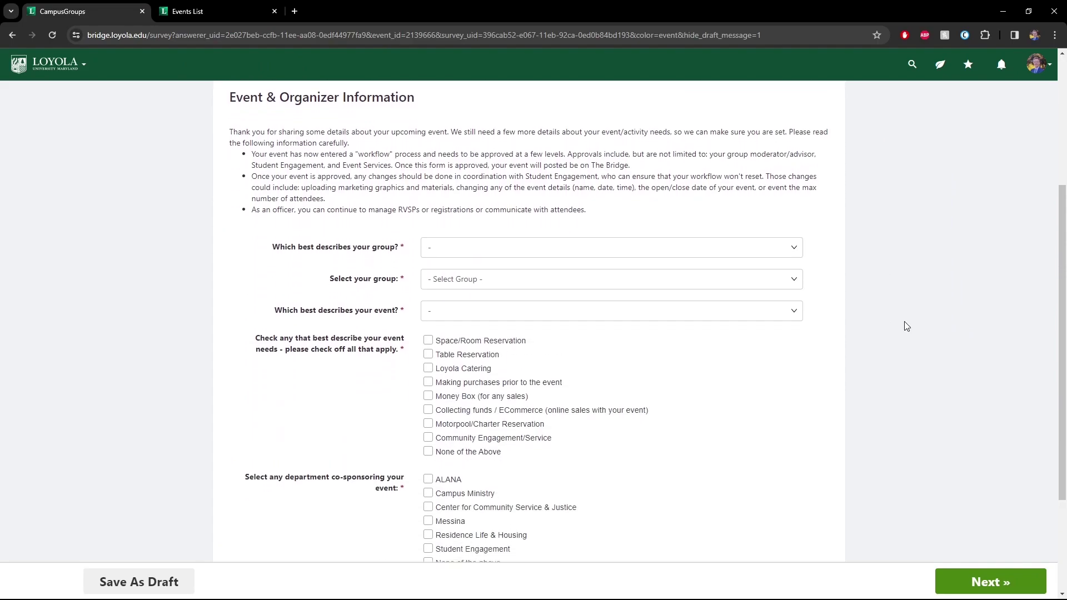
scroll(905, 322, "down", 1)
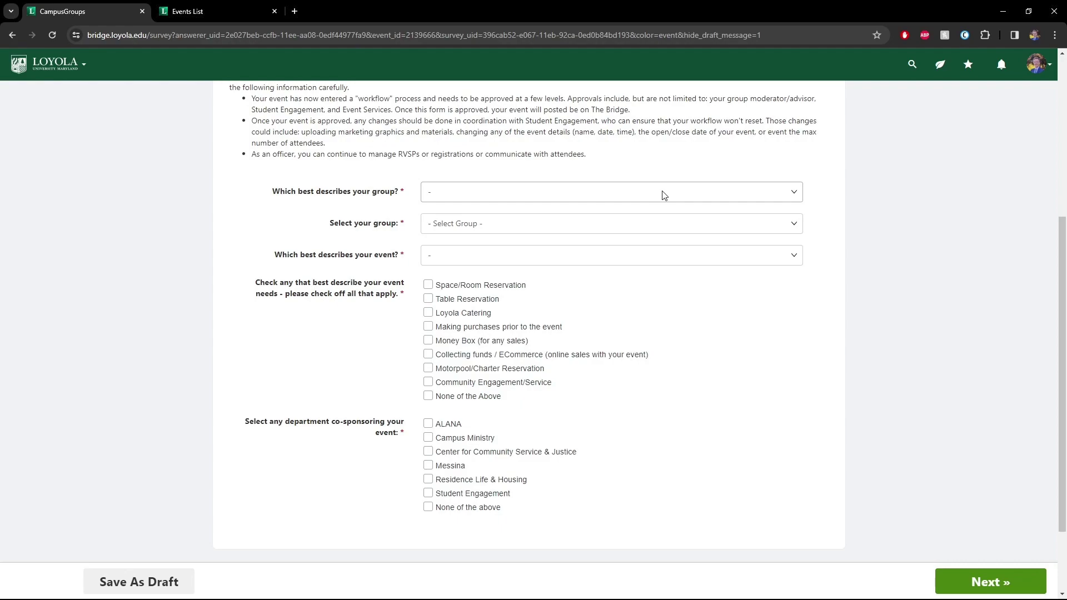
Describe the group as Registered Student Club or Organization (RSO), choose Class of 2027, and set the event to On Campus, In-Person Event/Activity.
left_click(489, 196)
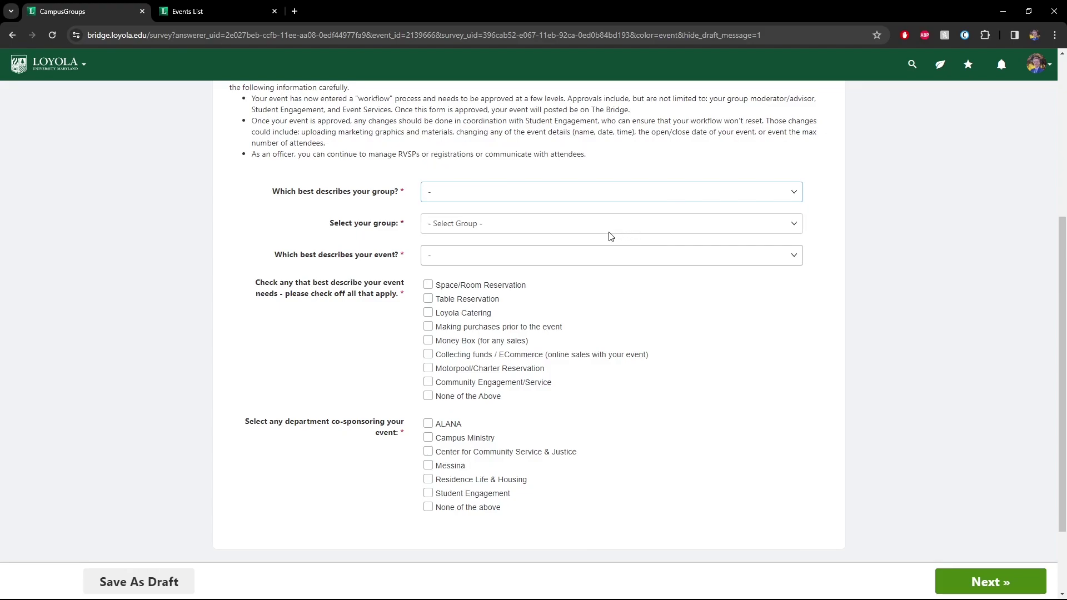
key("Down")
key("Tab")
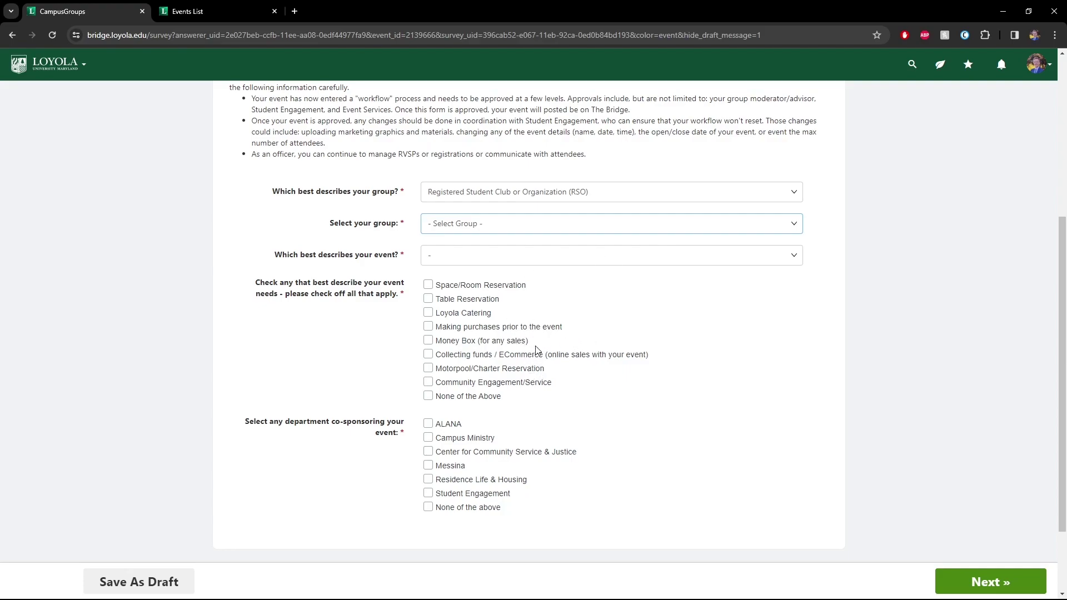
key("Down")
key("Tab")
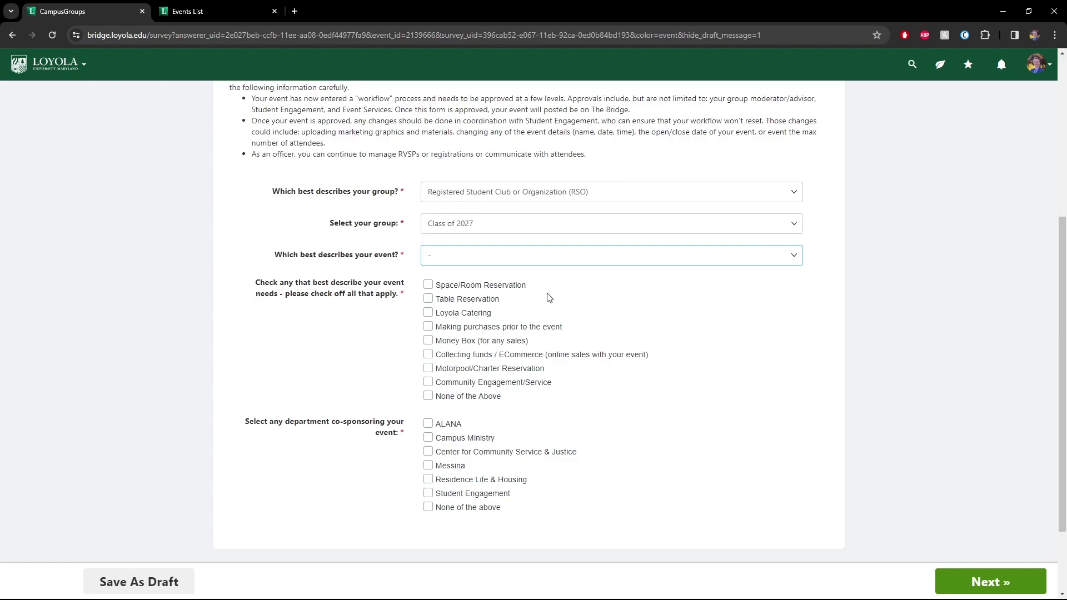
key("Down")
Try the Space/Room Reservation and Table Reservation options under the event needs, and clear both.
scroll(733, 341, "down", 1)
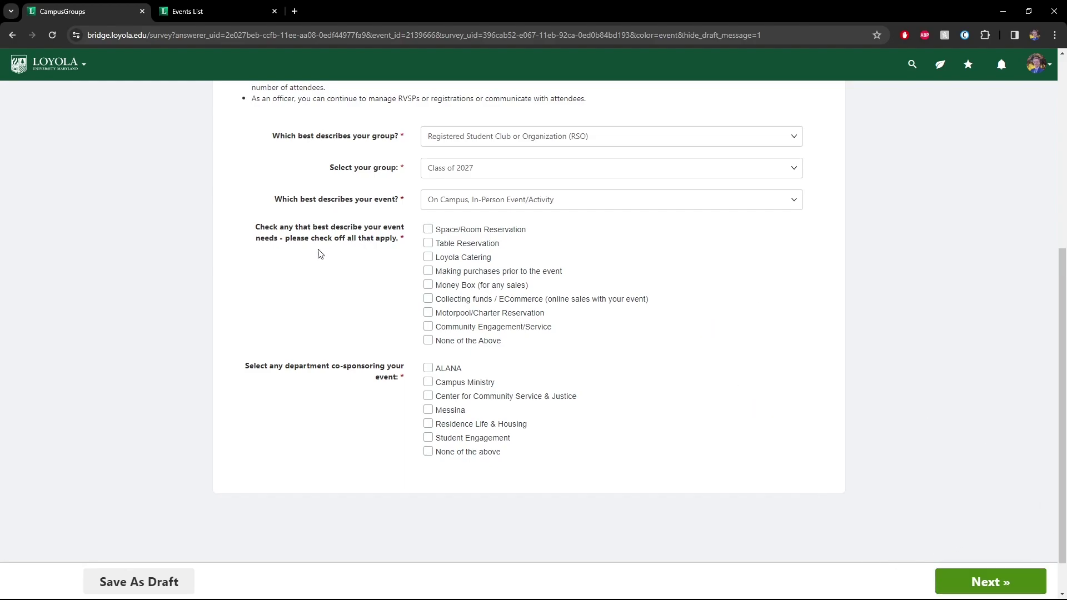
left_click(428, 232)
left_click(429, 229)
left_click(428, 244)
left_click(428, 245)
scroll(815, 423, "up", 2)
scroll(814, 422, "down", 1)
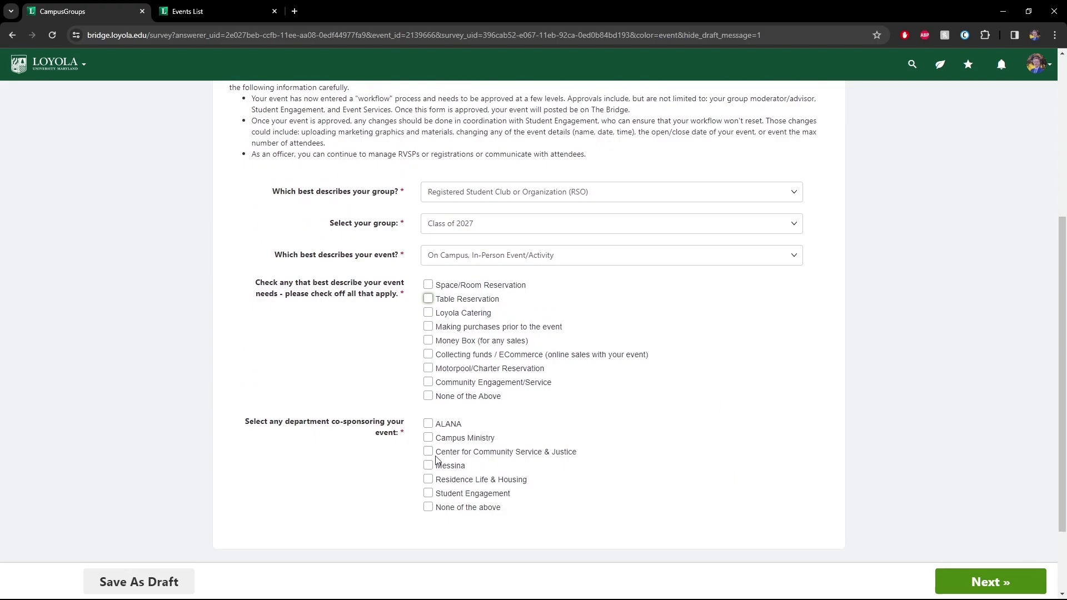
Save the Event Request & Plan Approval form as a draft, and open the list of personal upcoming events.
left_click(125, 583)
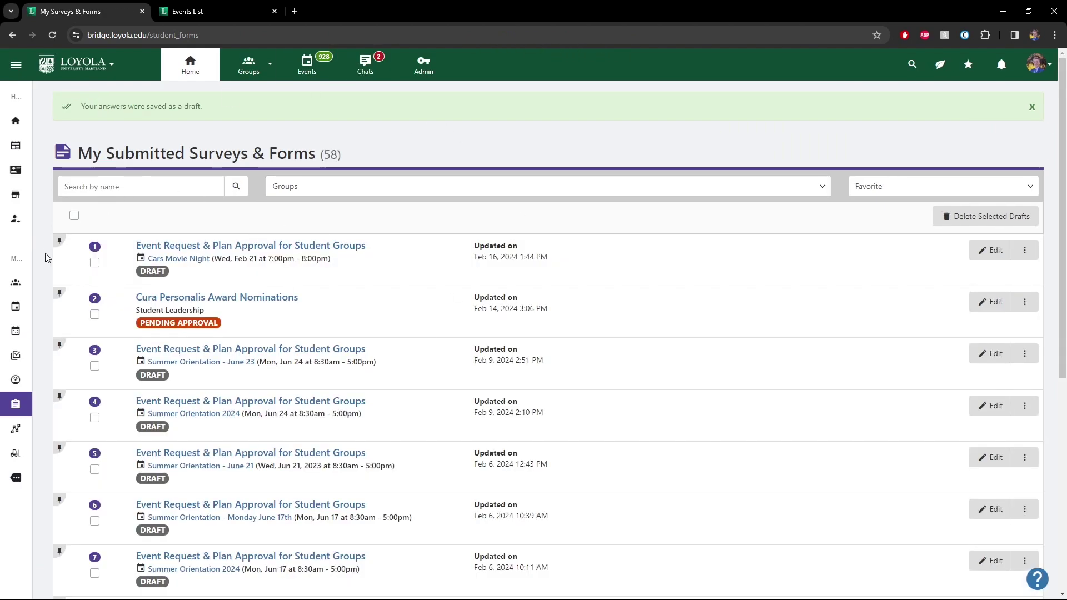
mouse_move(35, 207)
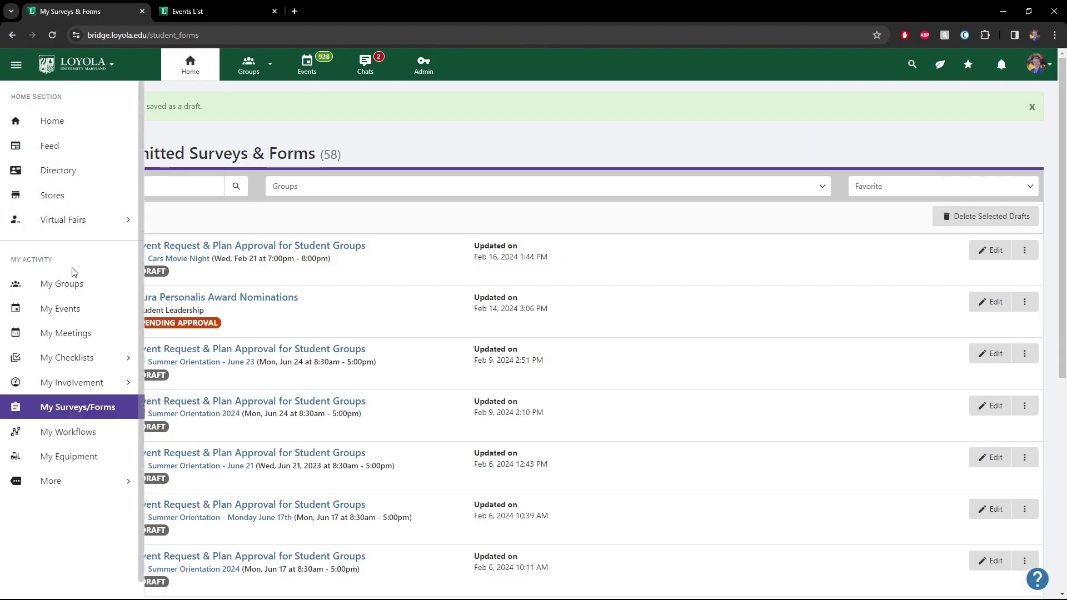
left_click(72, 312)
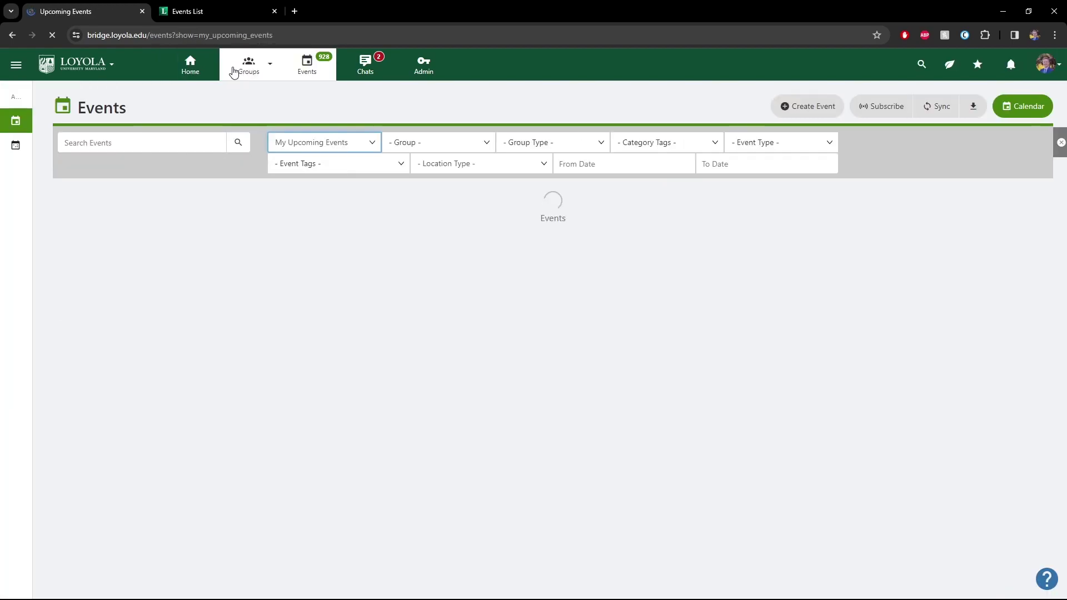
Open Cars Movie Night from the Coloring Club's upcoming events, and look over its registration options and attendees.
left_click(231, 74)
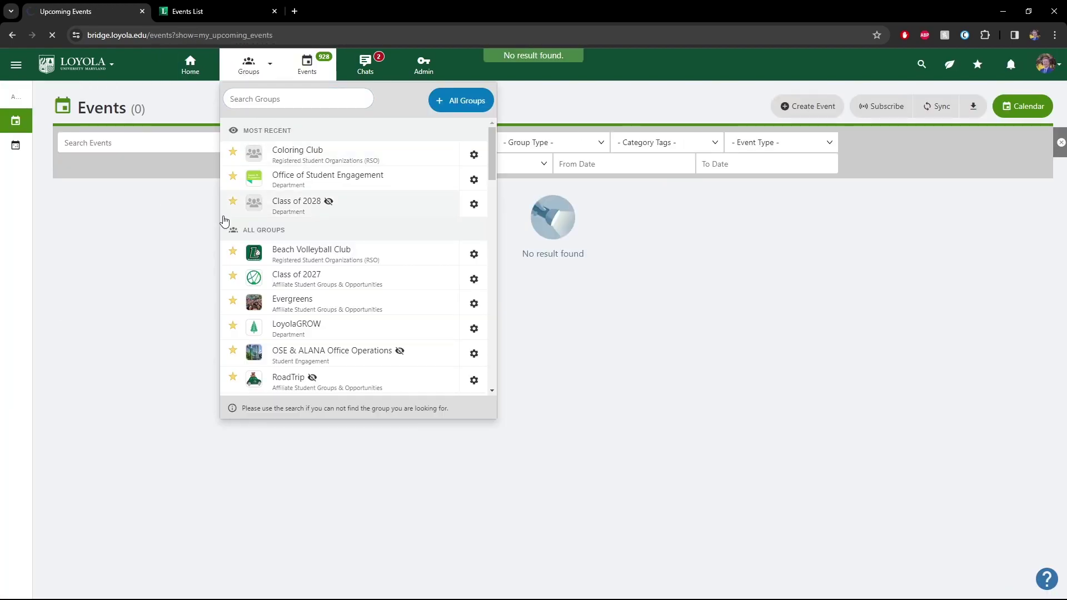
left_click(325, 150)
left_click(127, 213)
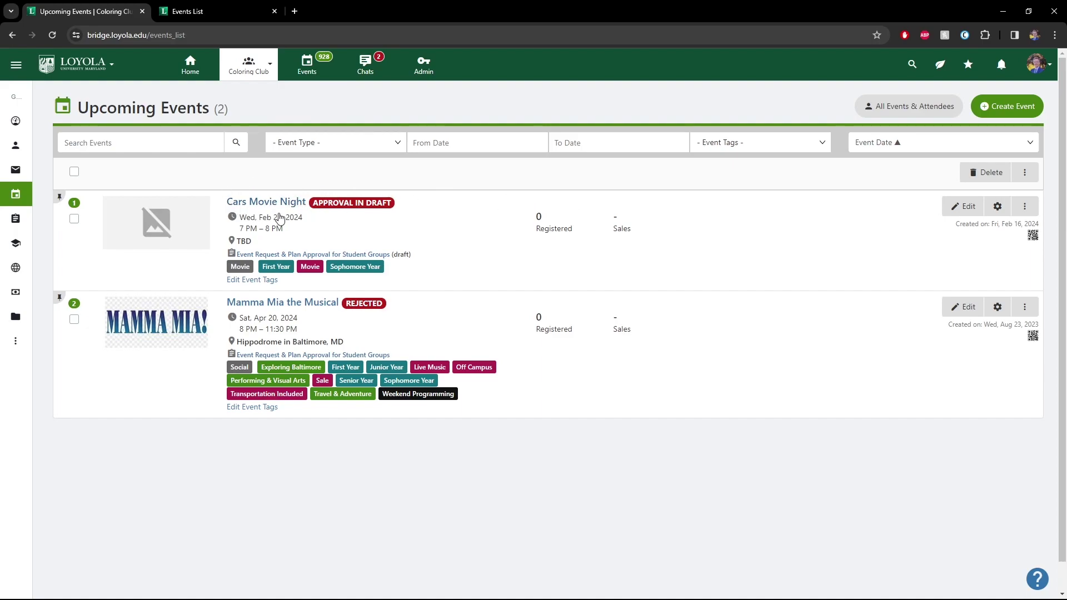
left_click(262, 202)
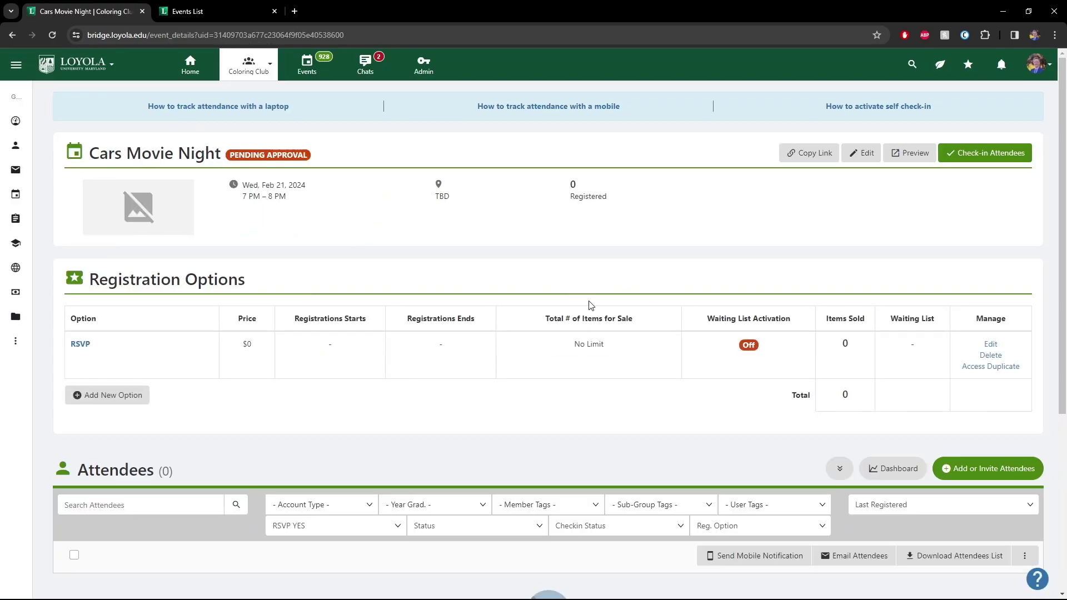
scroll(595, 307, "down", 4)
scroll(565, 378, "up", 4)
Preview the public Cars Movie Night page in its own browser tab, and examine its registration and details sections.
left_click(914, 154)
left_click(350, 20)
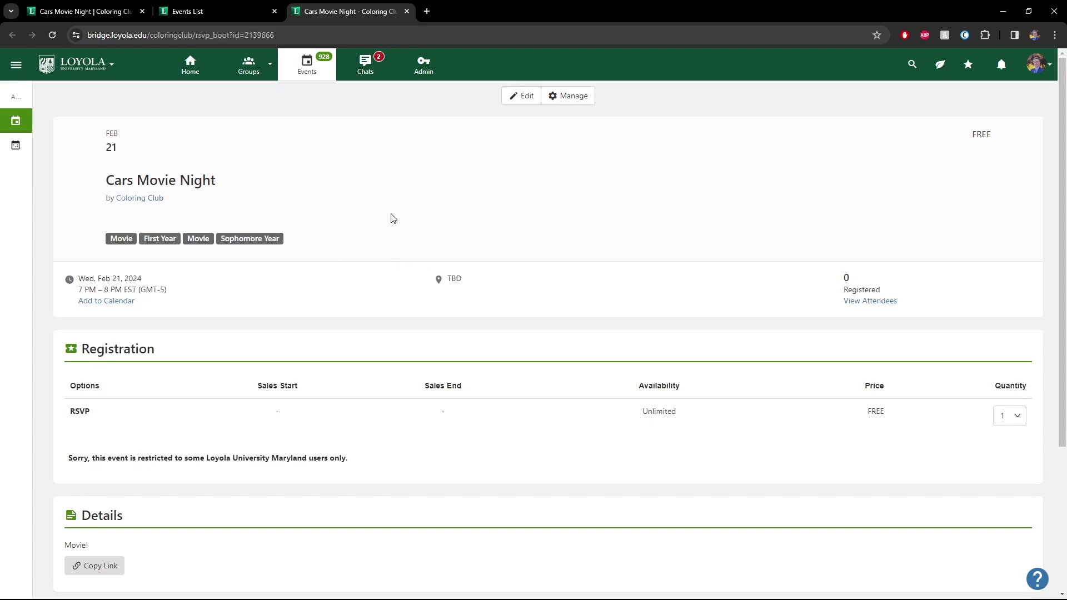
scroll(457, 410, "down", 3)
scroll(401, 395, "up", 3)
scroll(347, 356, "down", 4)
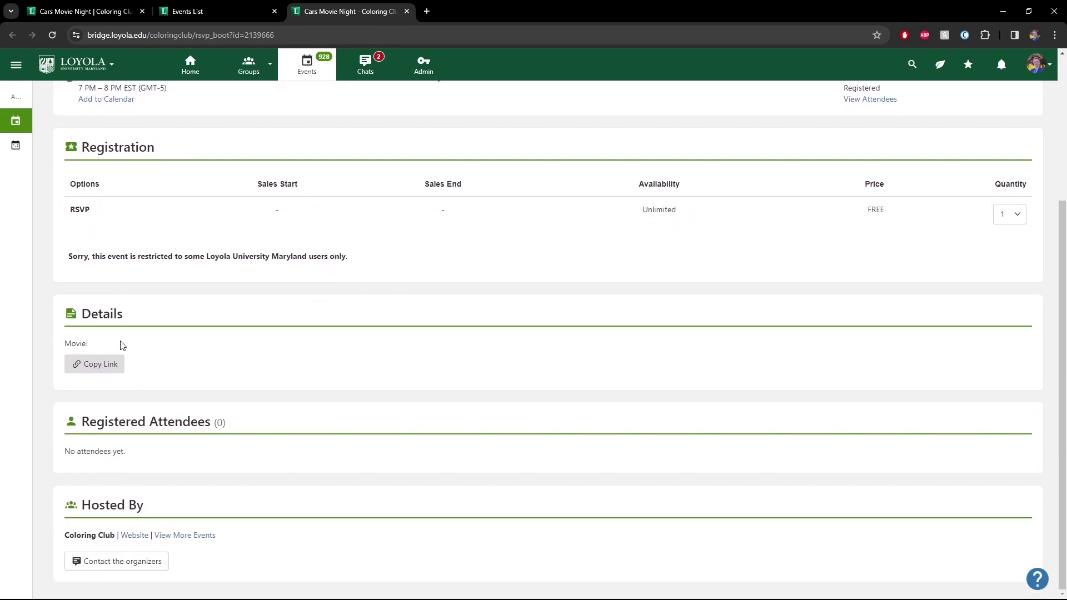
left_click_drag(93, 345, 66, 345)
left_click(105, 342)
scroll(358, 395, "up", 4)
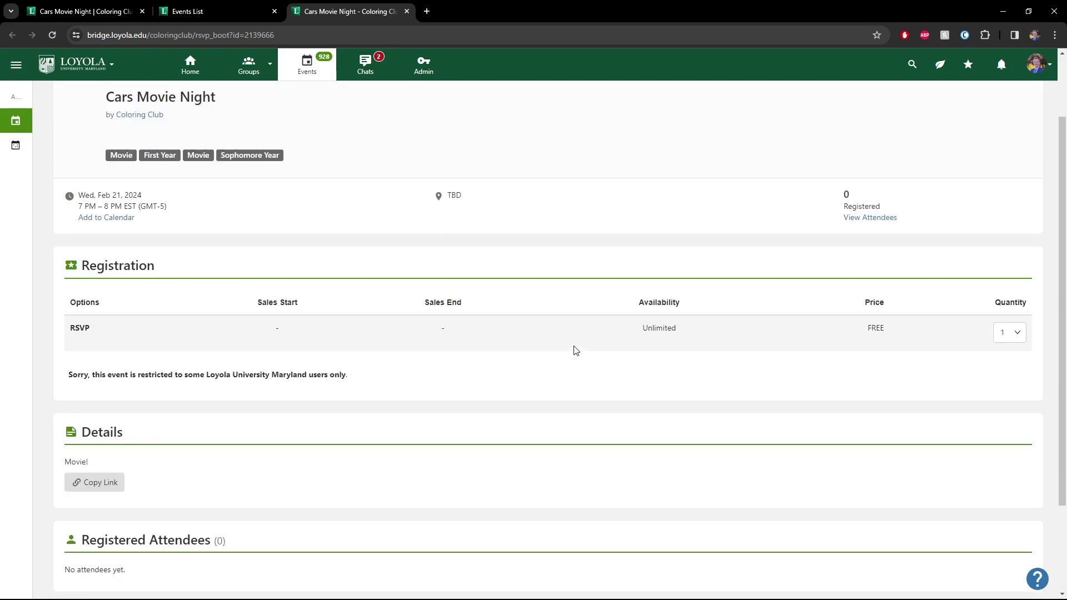
Examine the Monty Python Movie Night page as an example of a finished event listing.
left_click(196, 11)
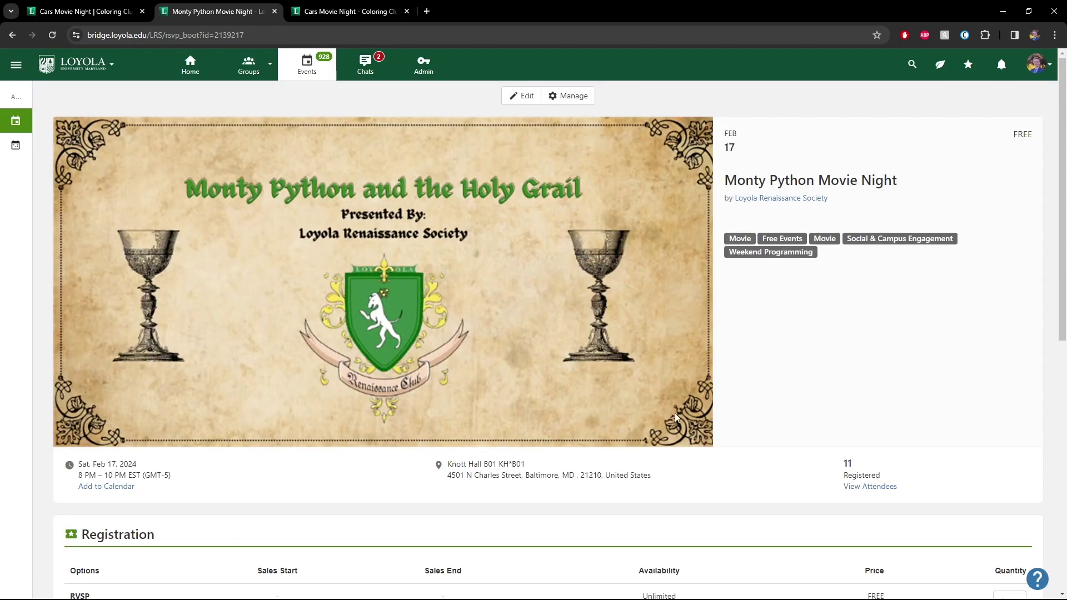
scroll(578, 349, "down", 9)
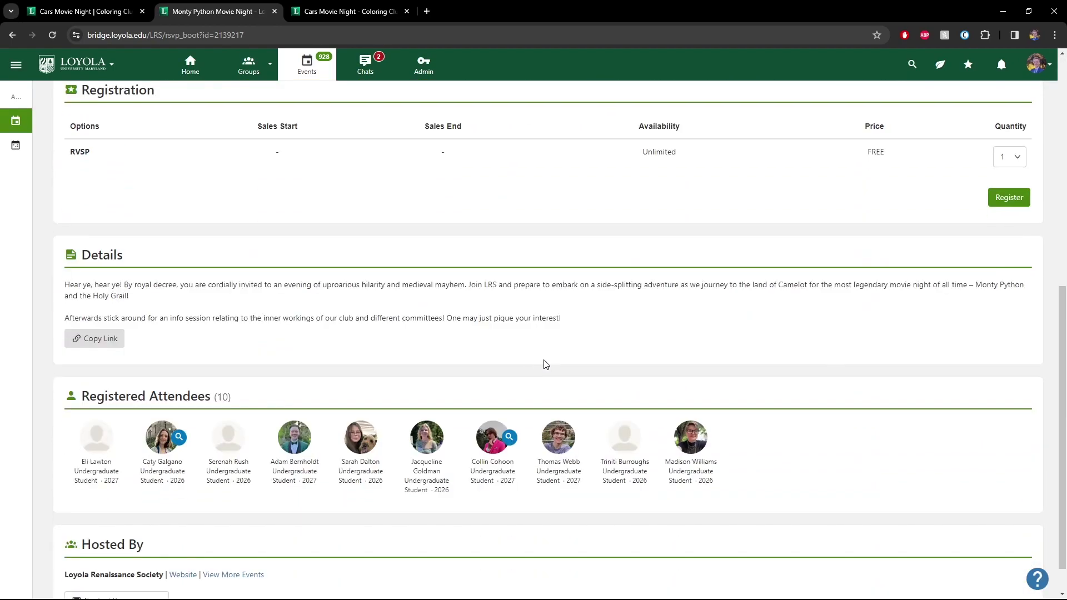
scroll(500, 439, "up", 9)
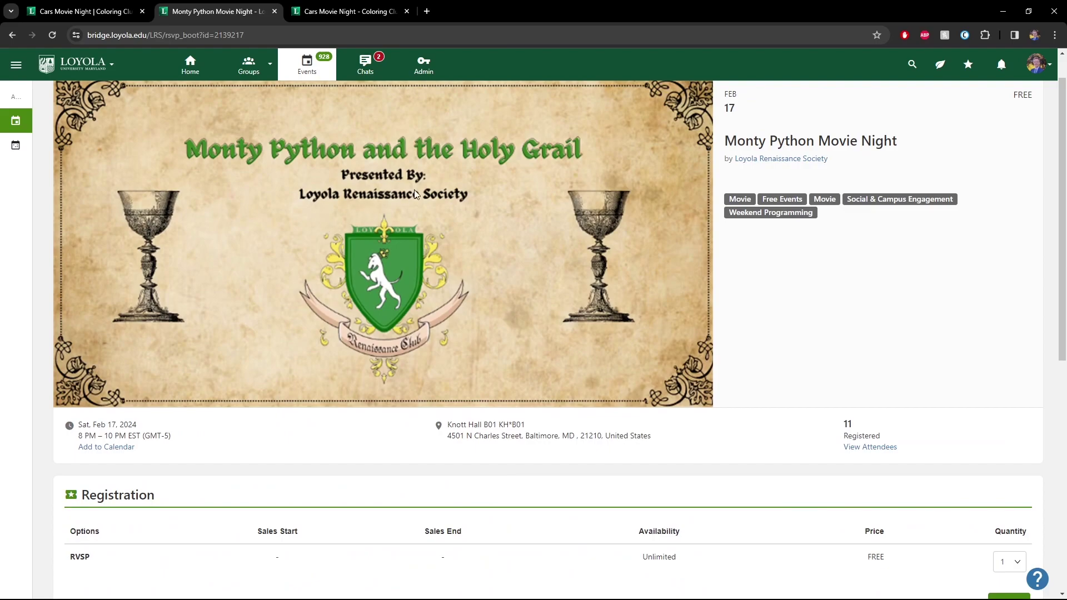
Return to the Cars Movie Night management page, and check its registered count and share link.
left_click(92, 12)
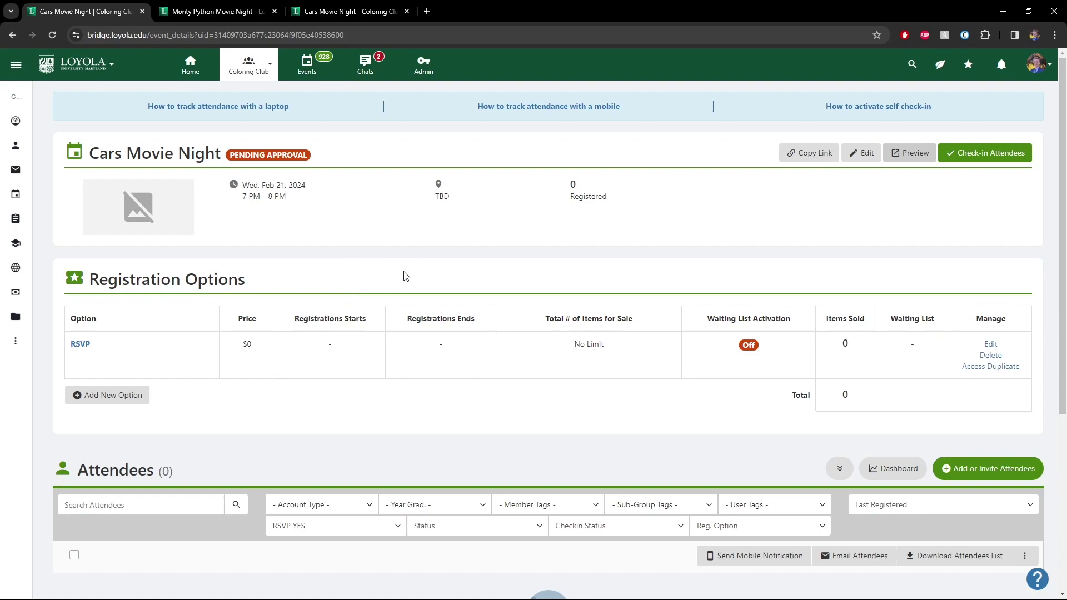
double_click(574, 185)
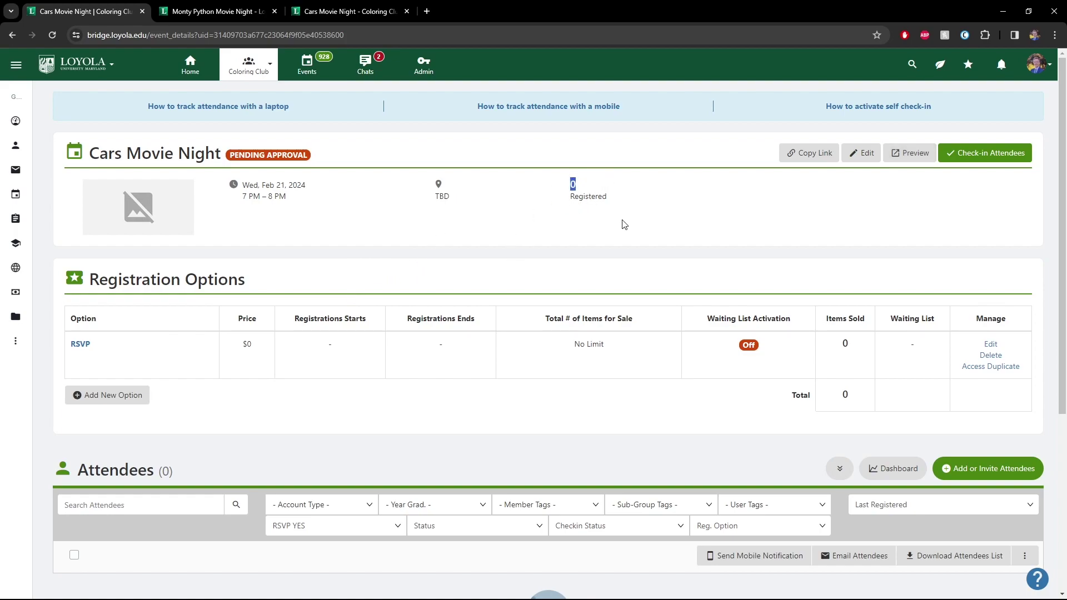
left_click(810, 159)
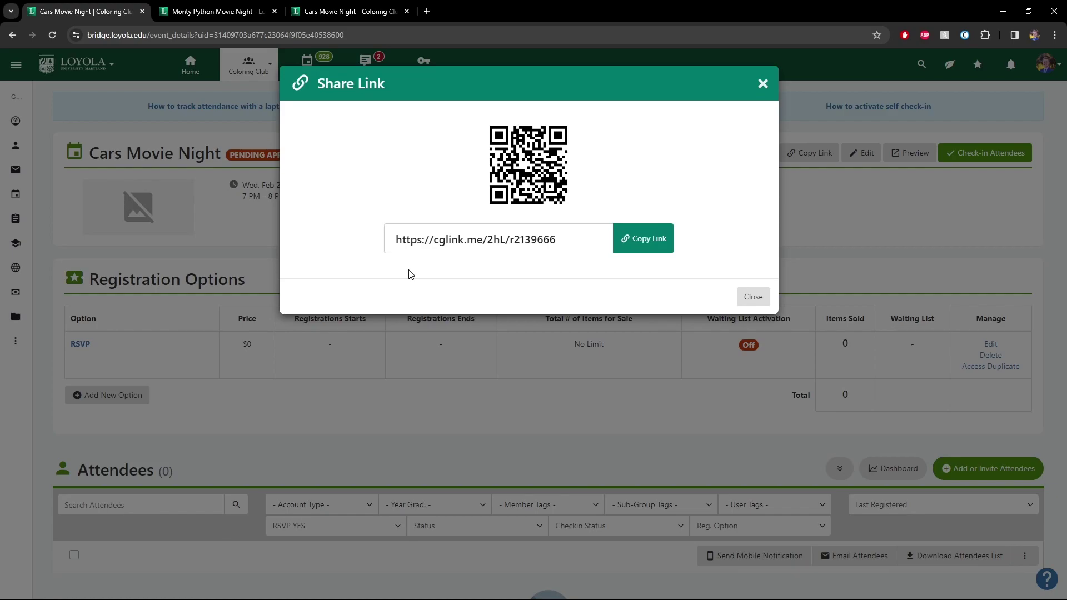
left_click(753, 296)
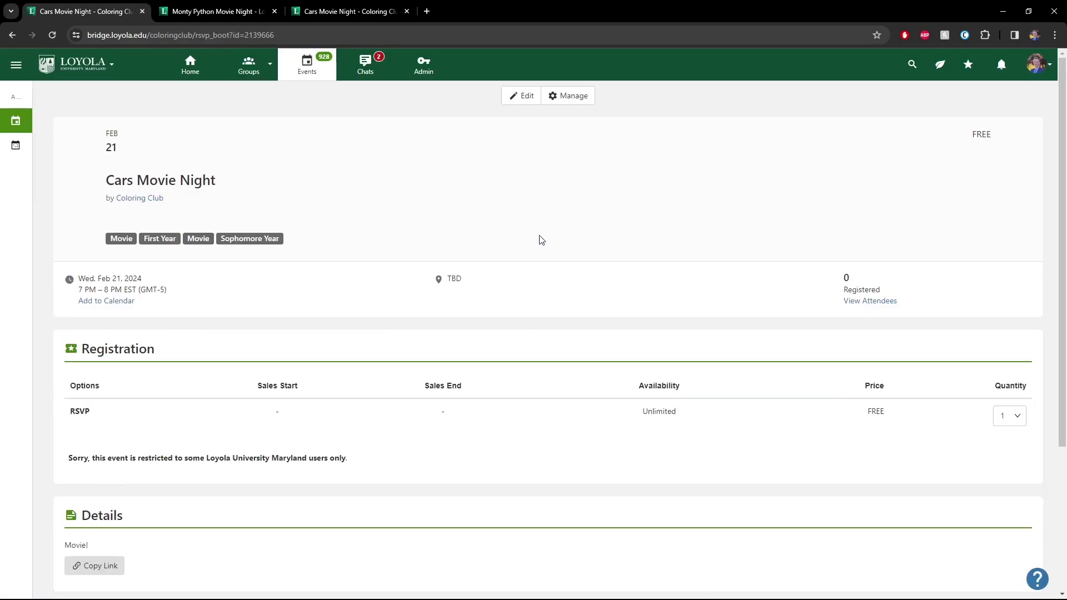
Look over the event preview, and view the QR code and share link from the management page.
scroll(300, 542, "down", 1)
scroll(294, 522, "up", 1)
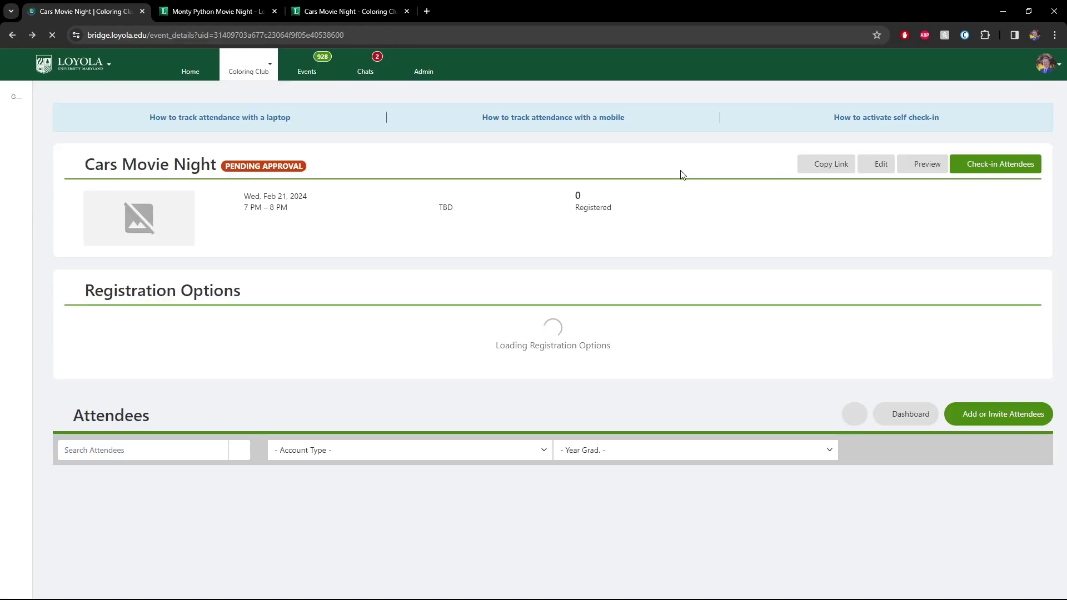
left_click(817, 153)
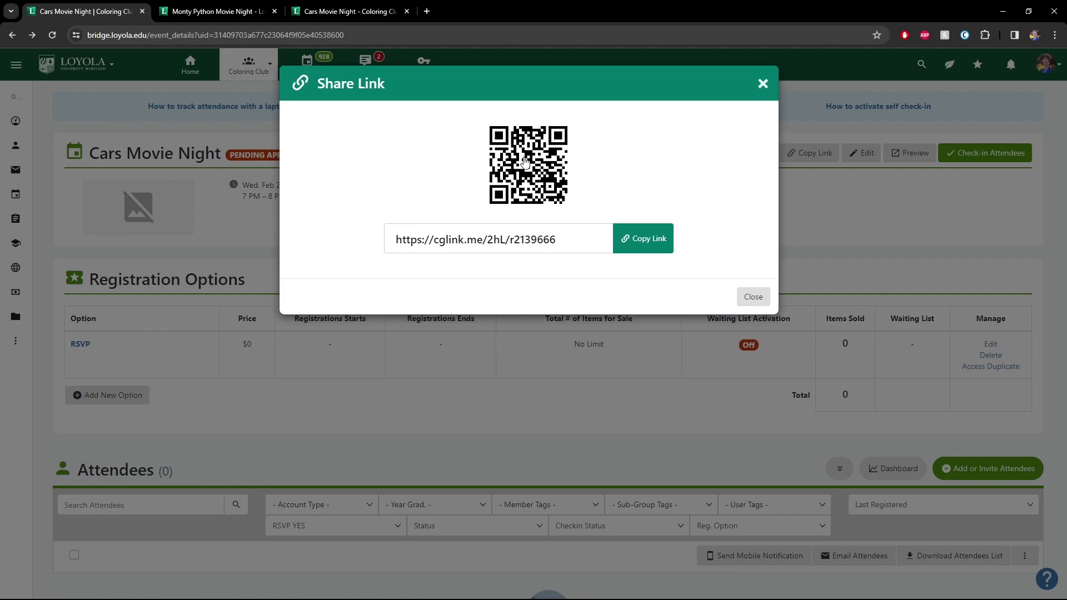
left_click(846, 222)
Preview Cars Movie Night again and highlight the web address of its event page.
left_click(902, 155)
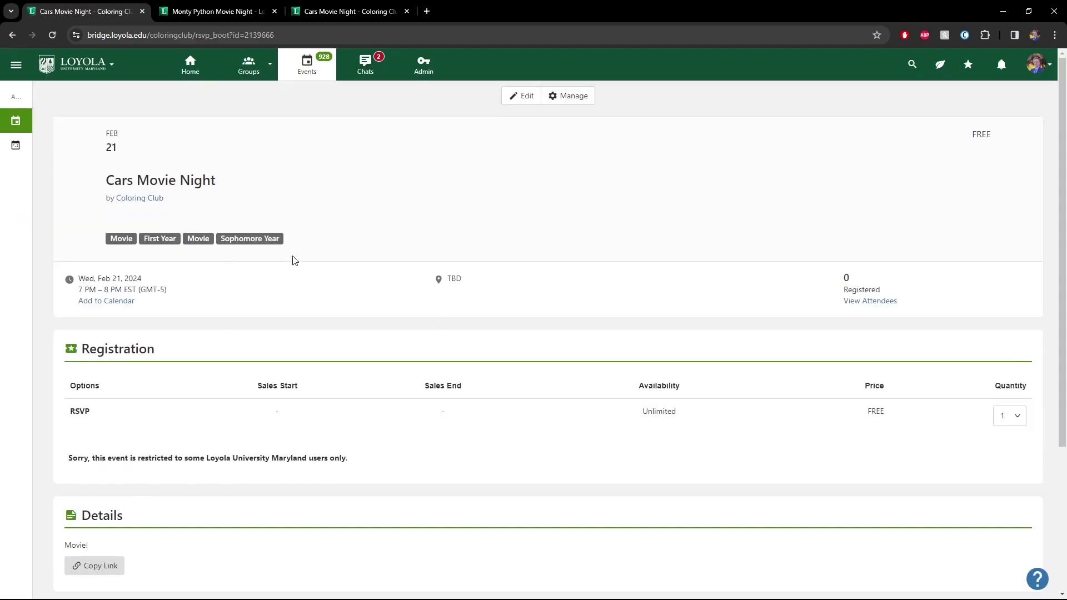
left_click(297, 36)
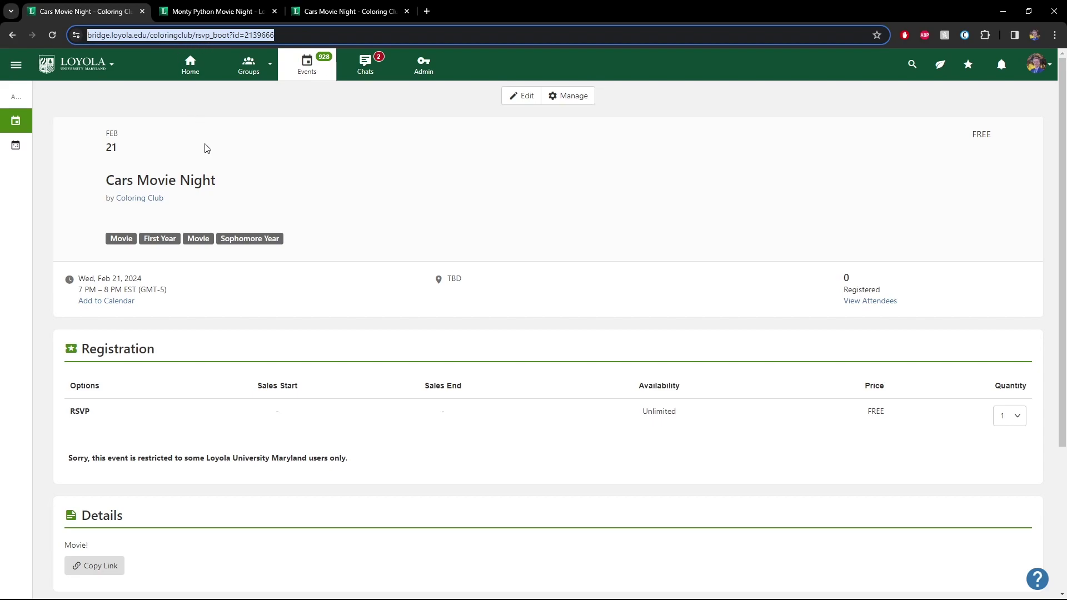
left_click(453, 114)
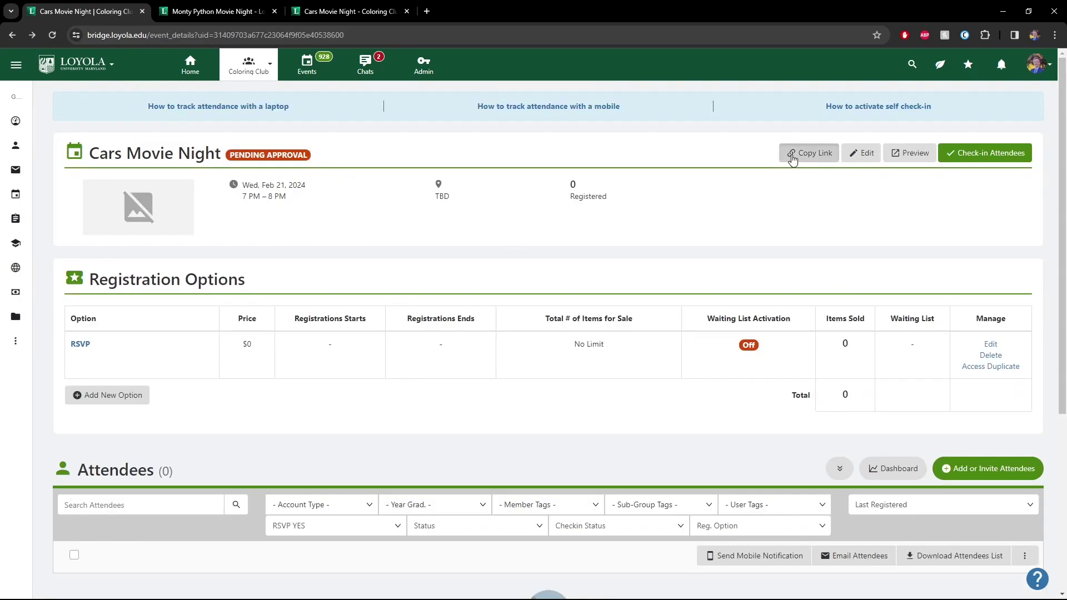
View the event's share link once more, and look through the attendees section of the management page.
left_click(795, 155)
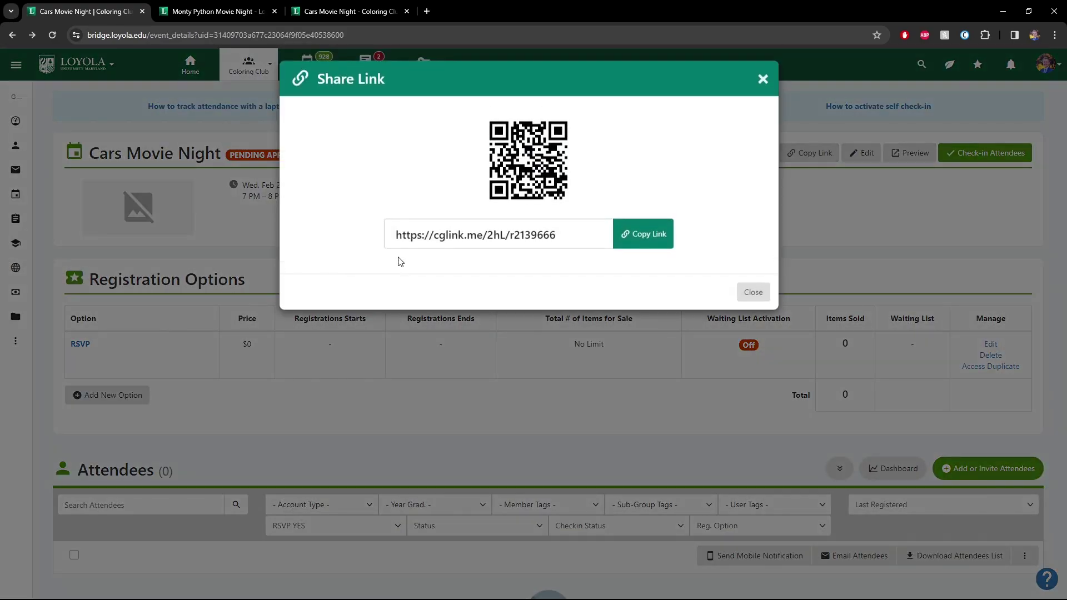
left_click(855, 248)
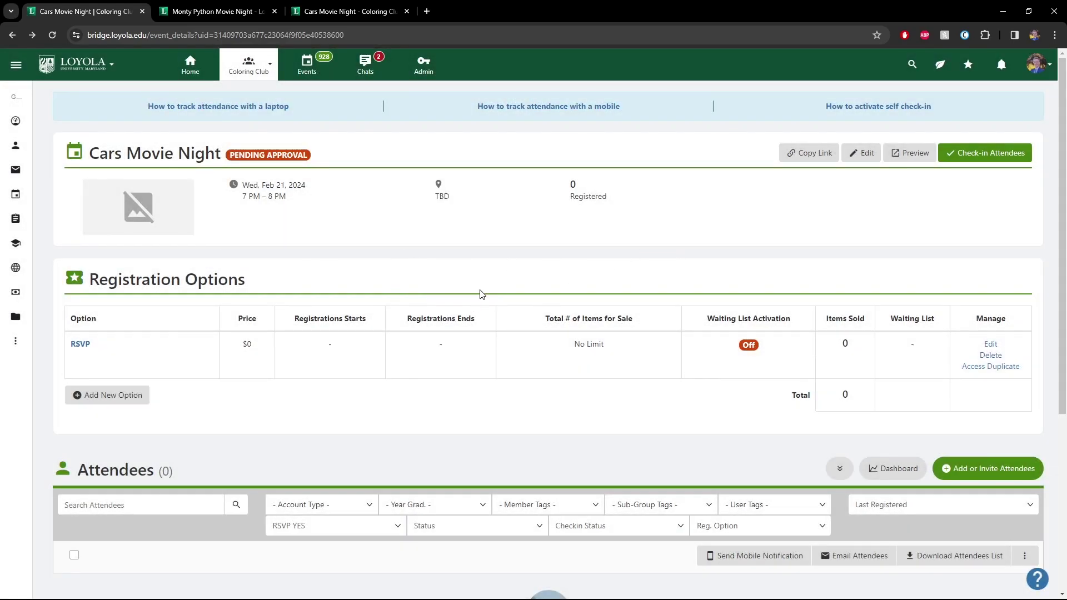
scroll(458, 348, "down", 3)
scroll(492, 443, "down", 2)
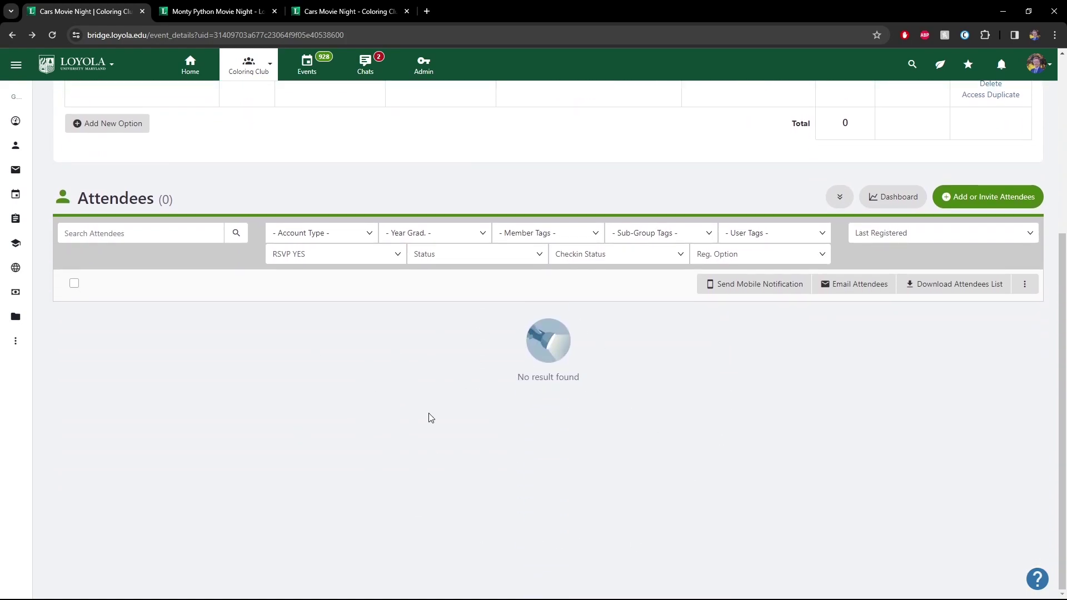
scroll(440, 428, "up", 3)
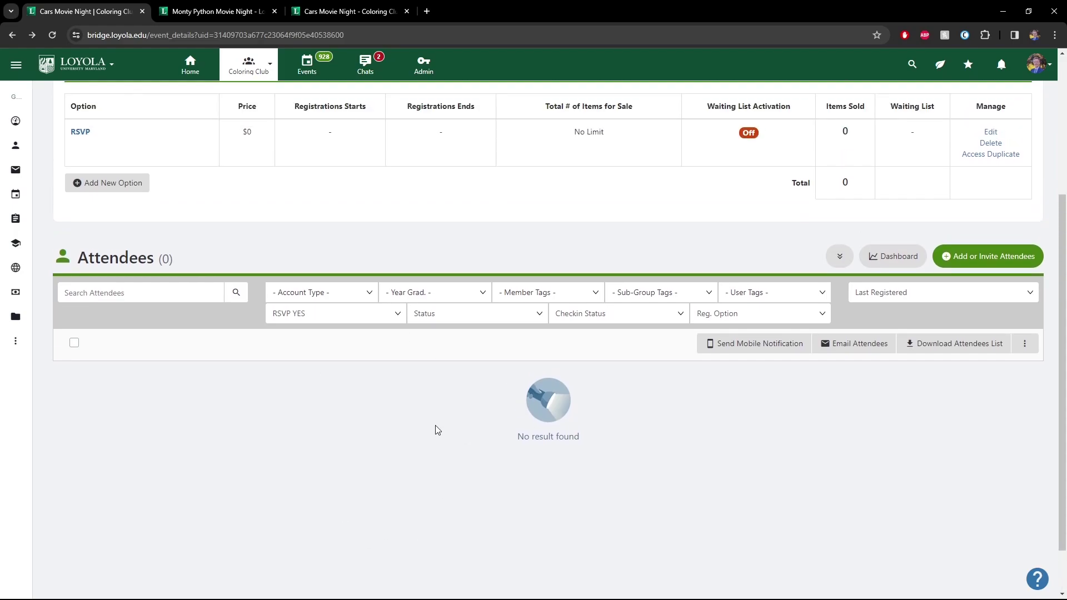
scroll(438, 429, "up", 2)
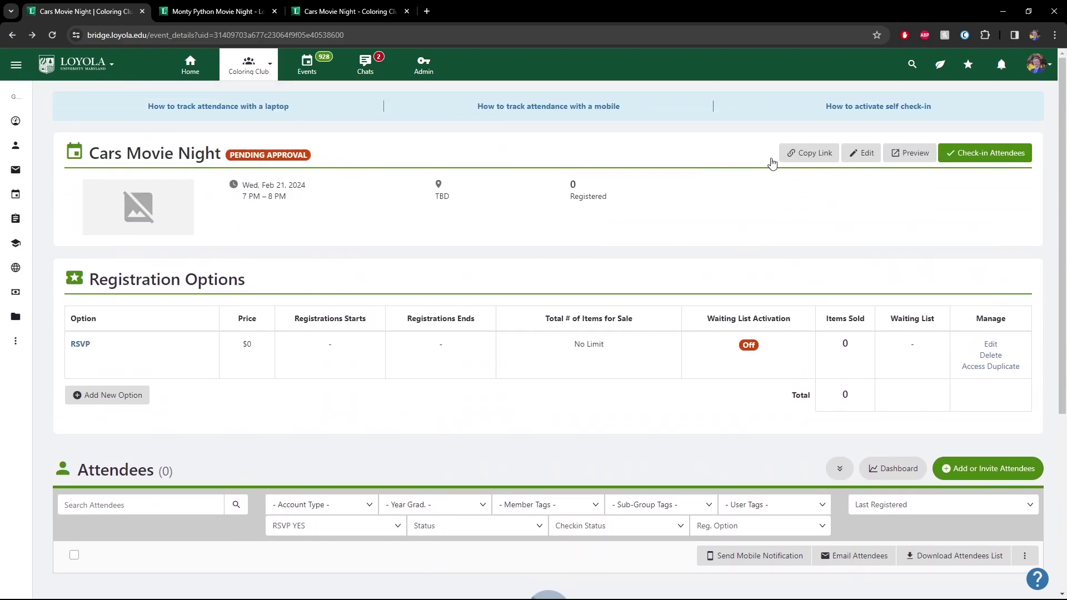
Examine the Cars Movie Night QR code and share link, and review the attendee list between the two viewings.
left_click(799, 160)
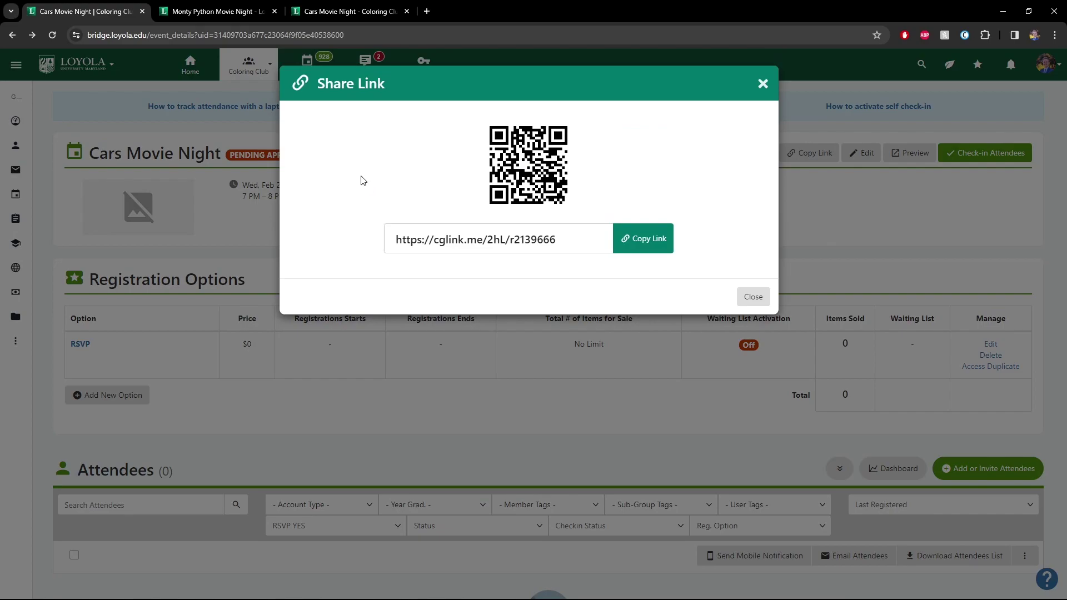
left_click(253, 264)
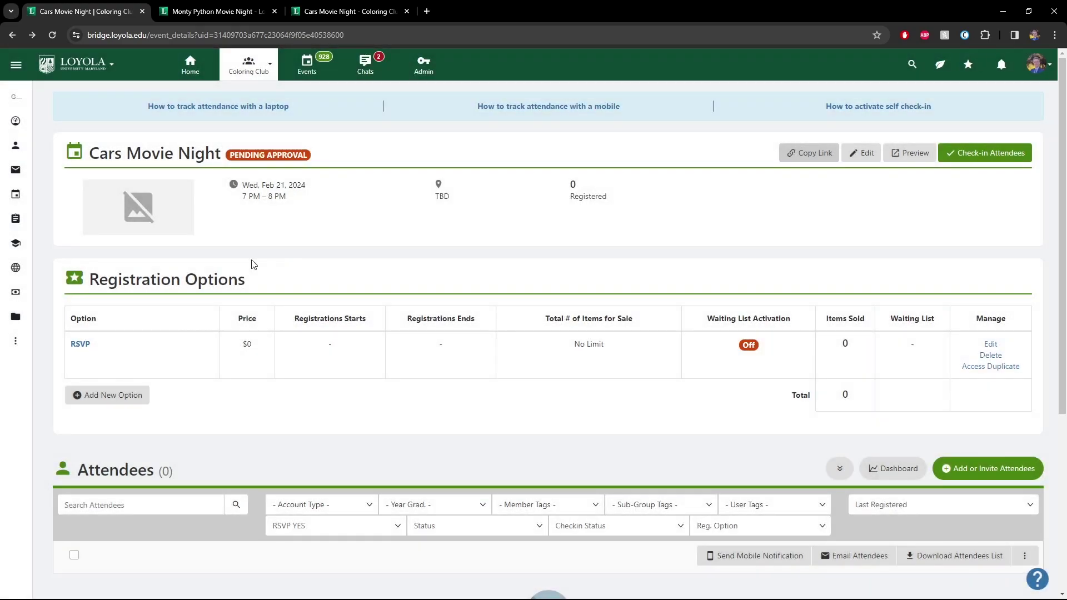
scroll(386, 358, "down", 4)
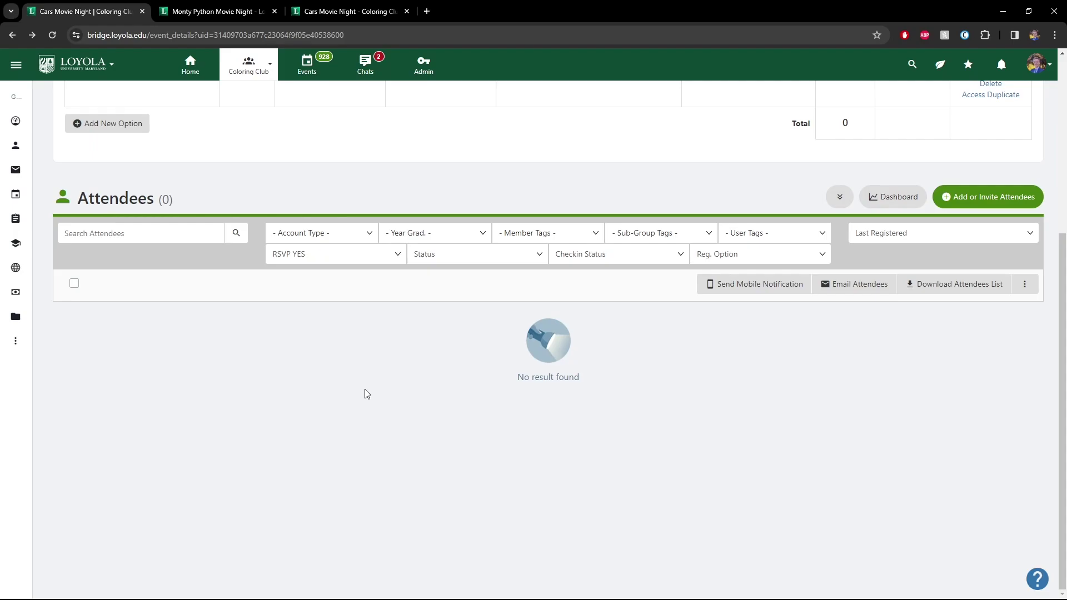
scroll(386, 401, "up", 5)
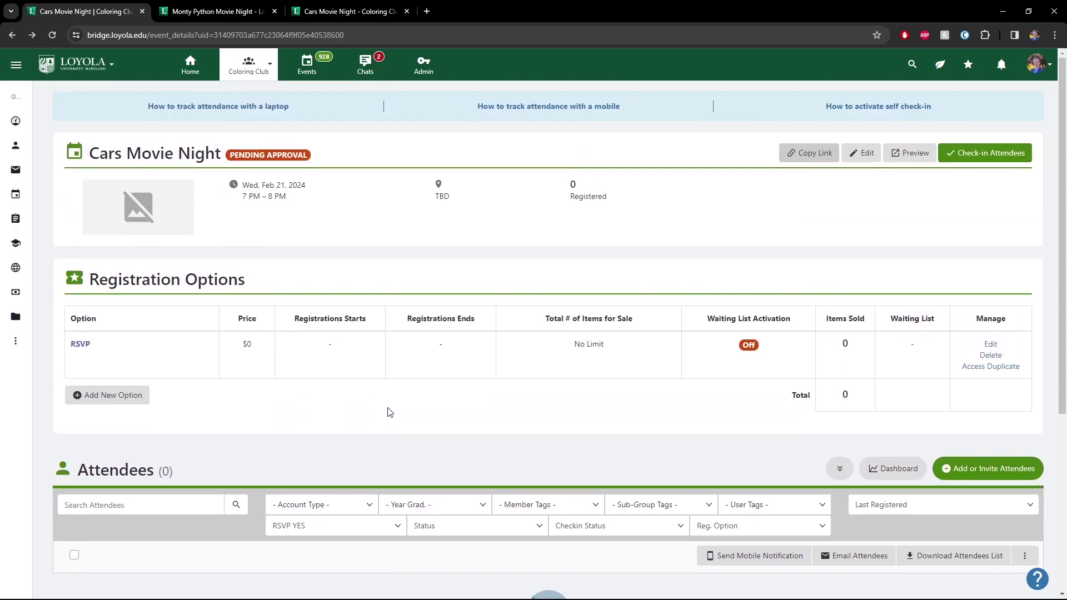
left_click(795, 152)
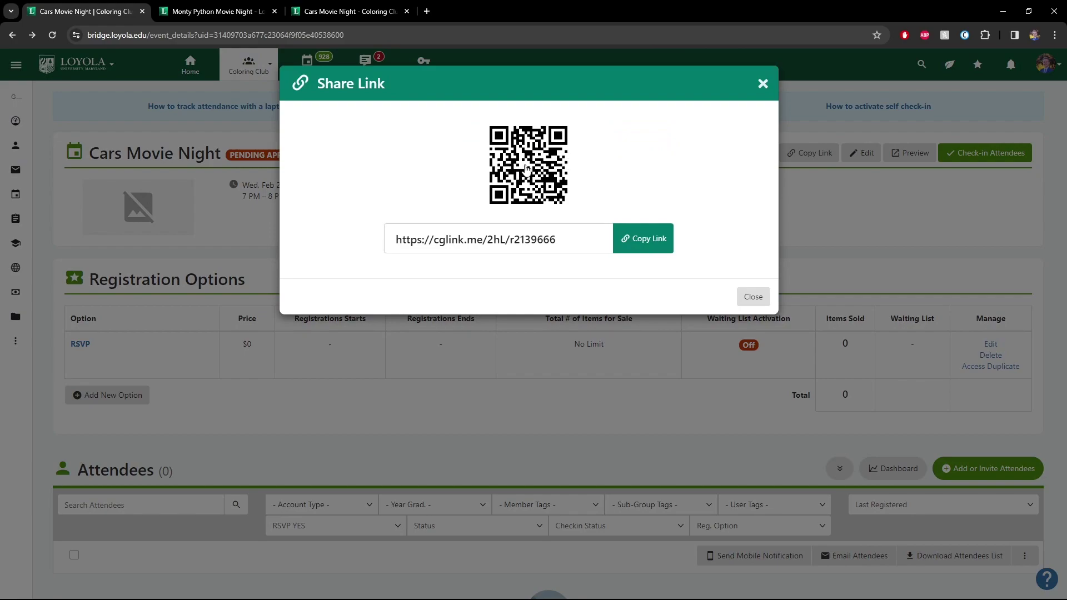
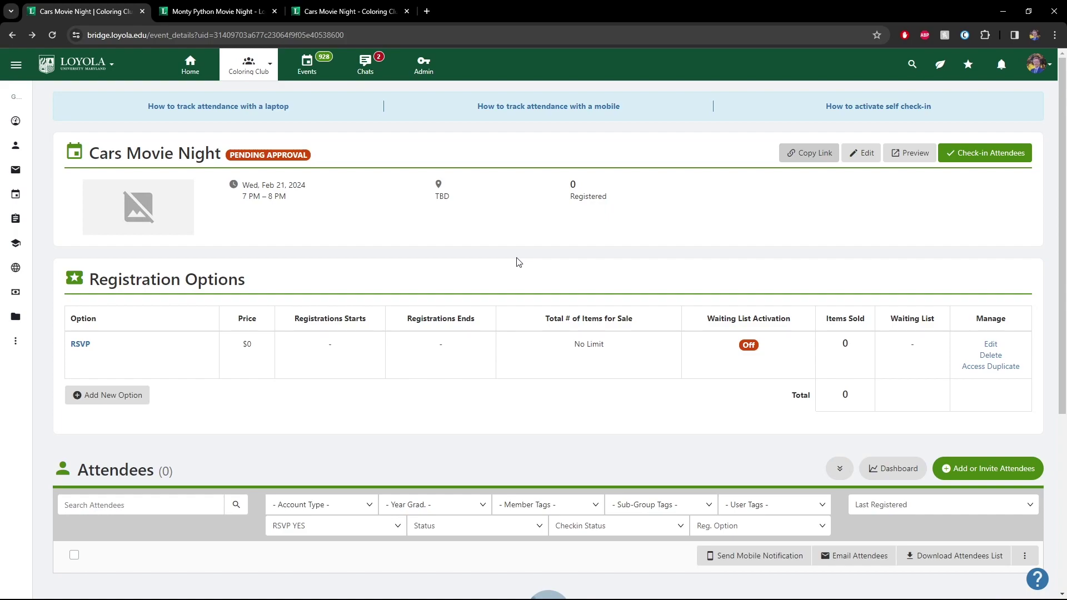
Open My Workflows from the home page's My Activity resources and filter the list to Active Workflows.
left_click(190, 68)
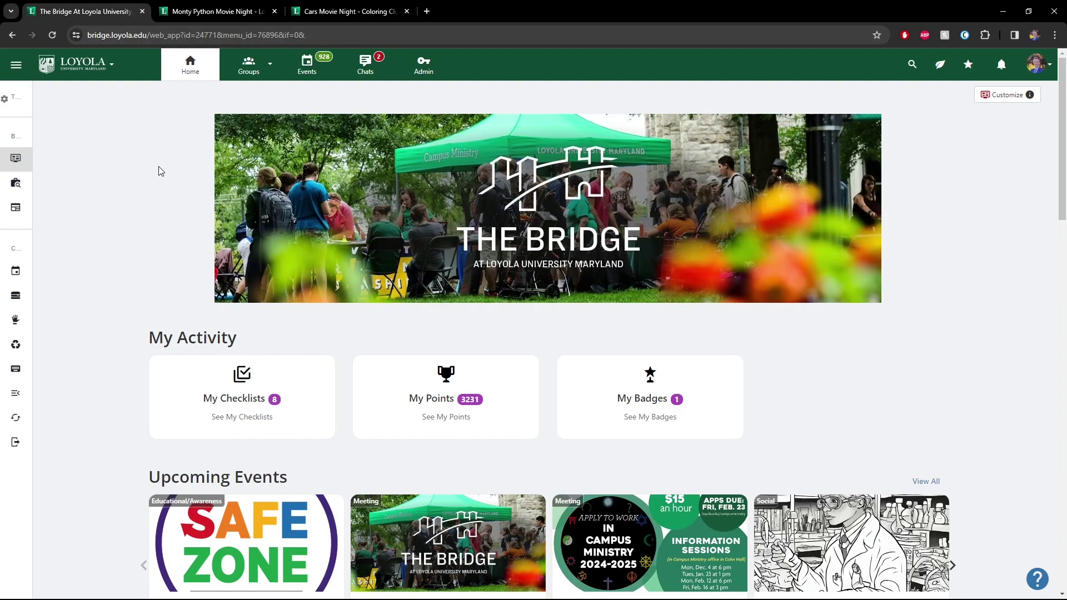
mouse_move(17, 170)
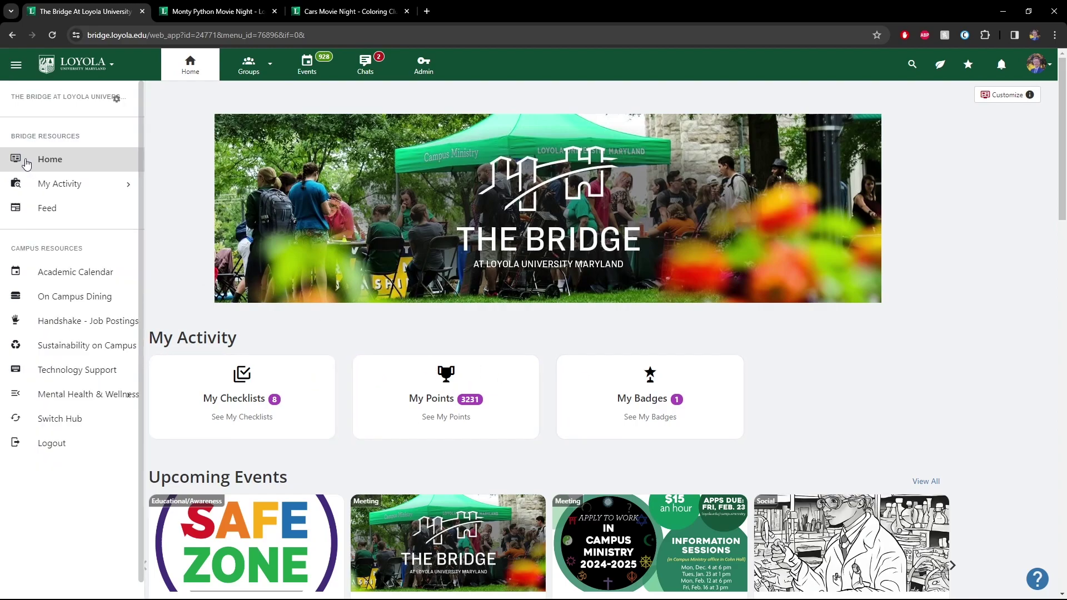
mouse_move(90, 190)
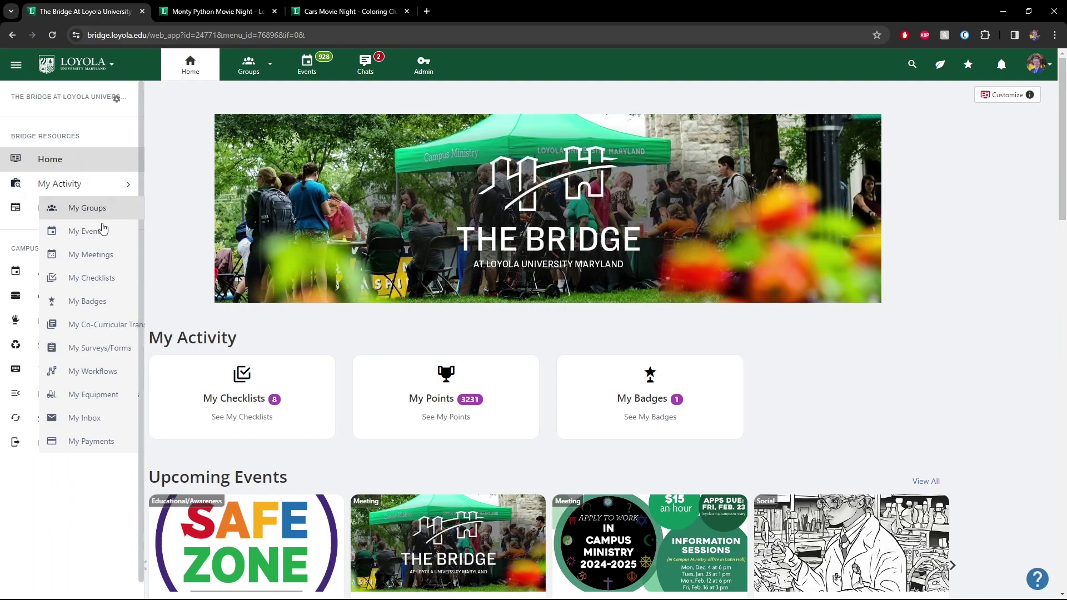
left_click(93, 373)
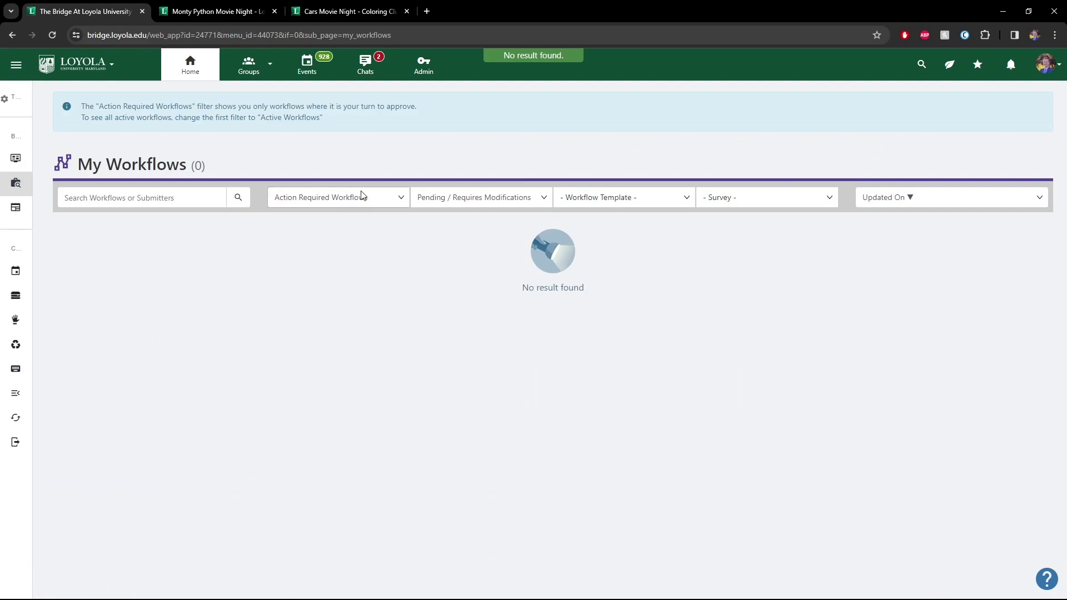
left_click(330, 199)
left_click(340, 232)
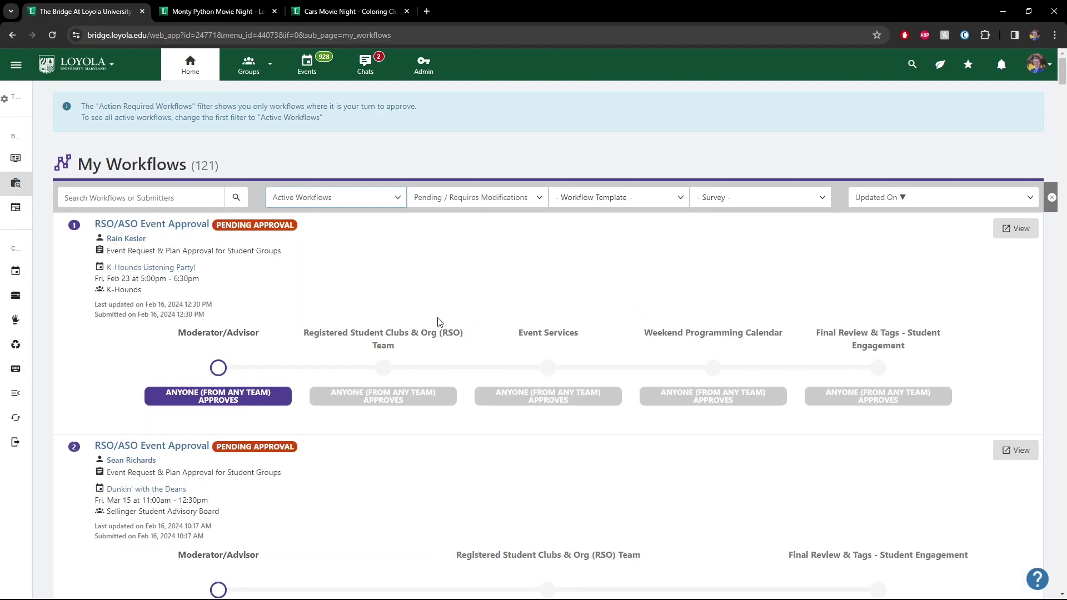
View the K-Hounds Listening Party! approval workflow, examine its stages, approver teams and submitter chat options, and close it.
left_click(1009, 229)
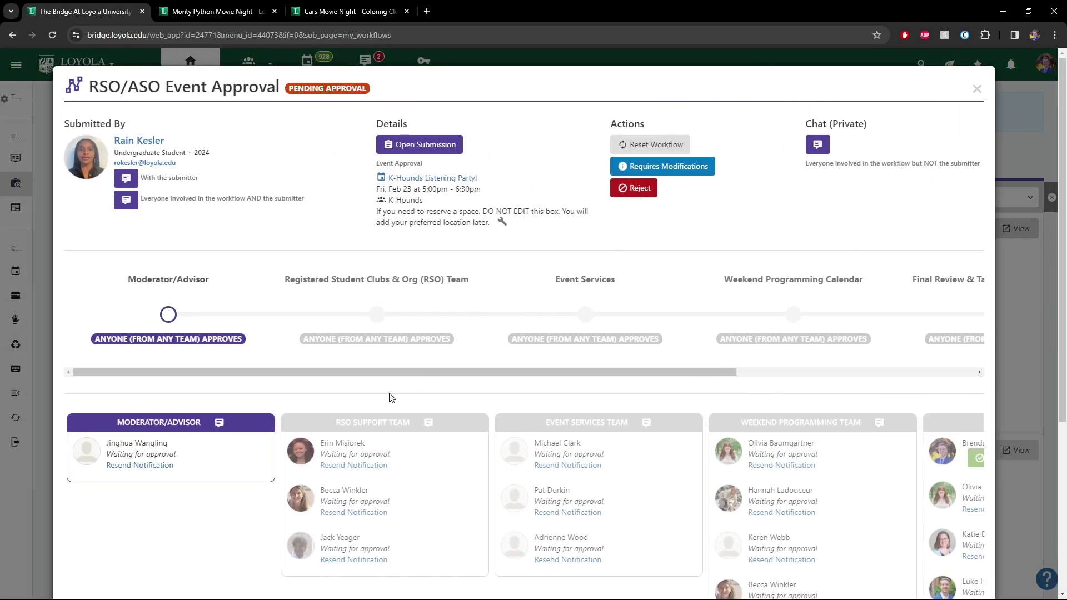
scroll(365, 378, "down", 2)
scroll(365, 378, "down", 1)
scroll(374, 386, "up", 1)
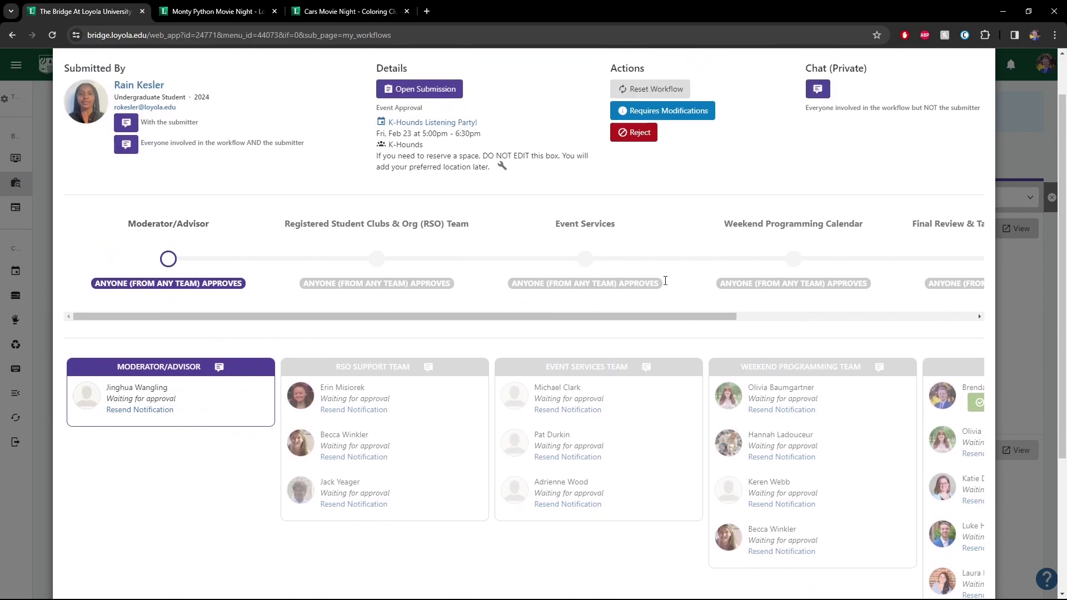
scroll(425, 345, "up", 1)
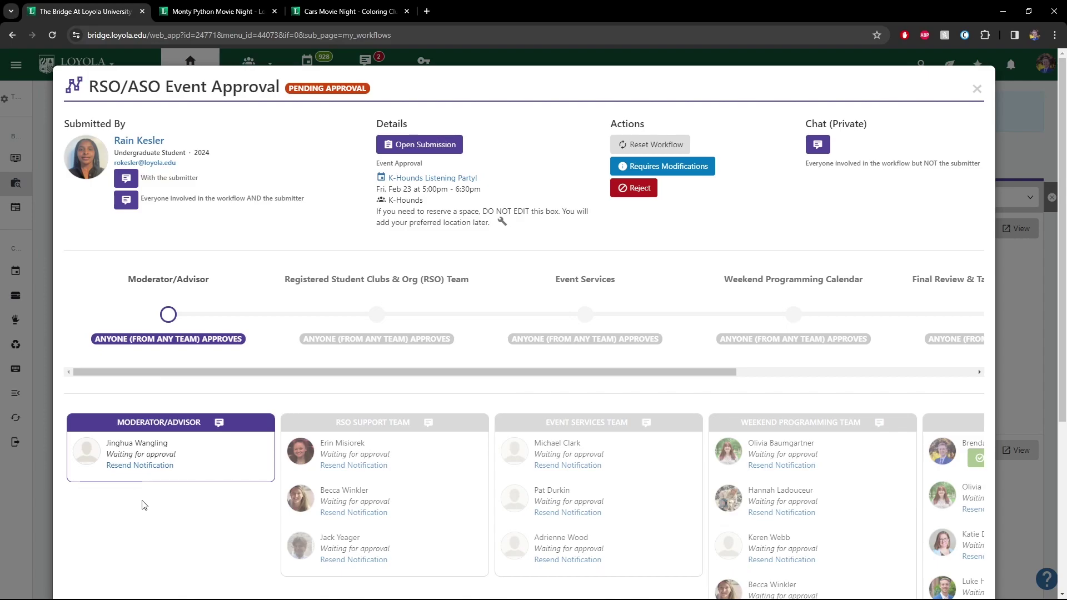
scroll(577, 543, "down", 4)
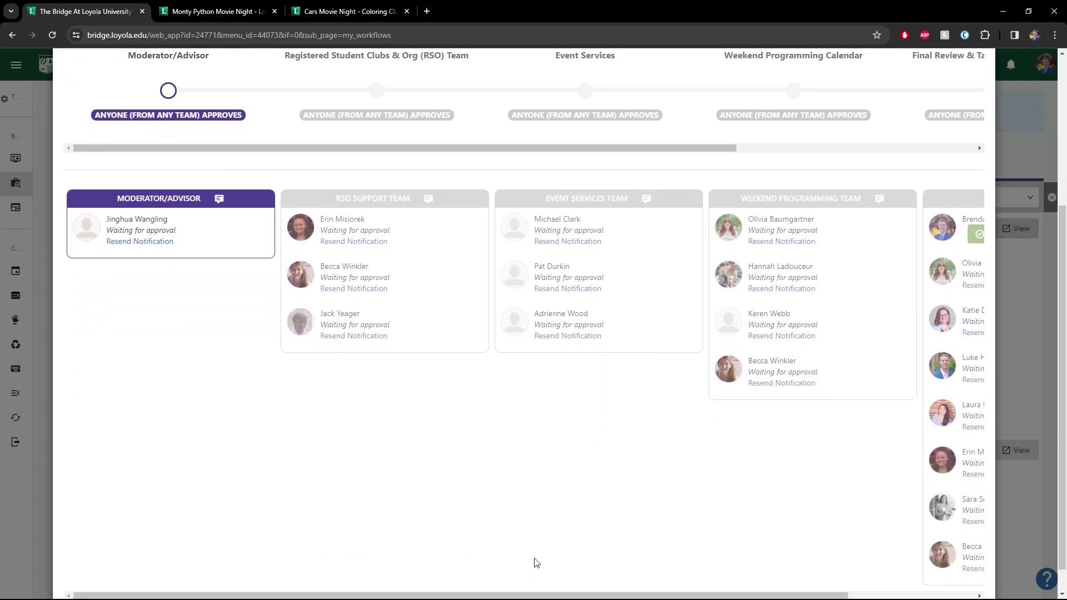
left_click_drag(502, 565, 421, 565)
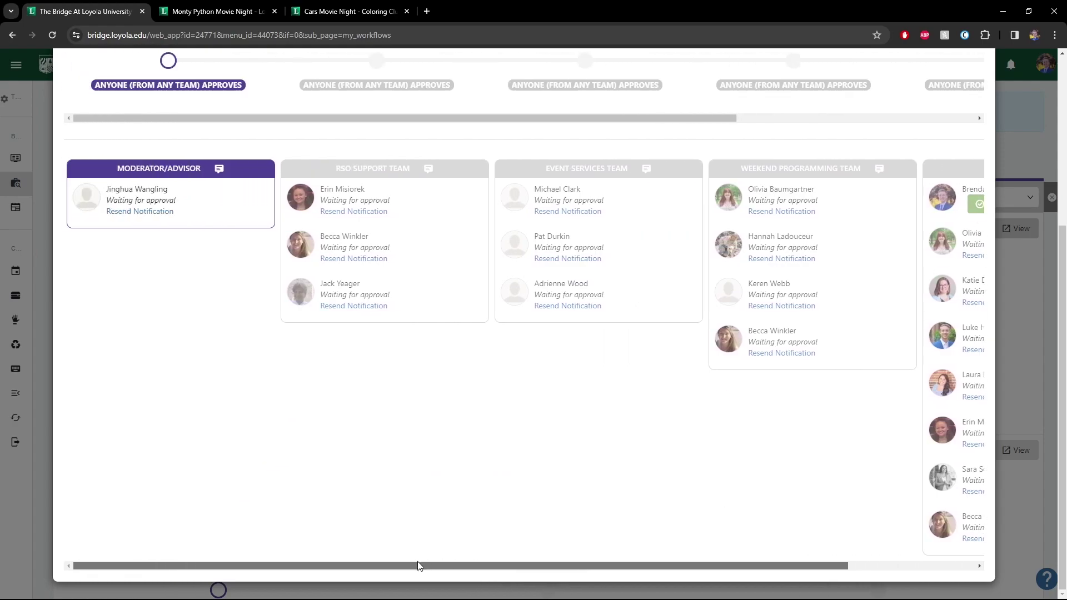
scroll(654, 273, "up", 3)
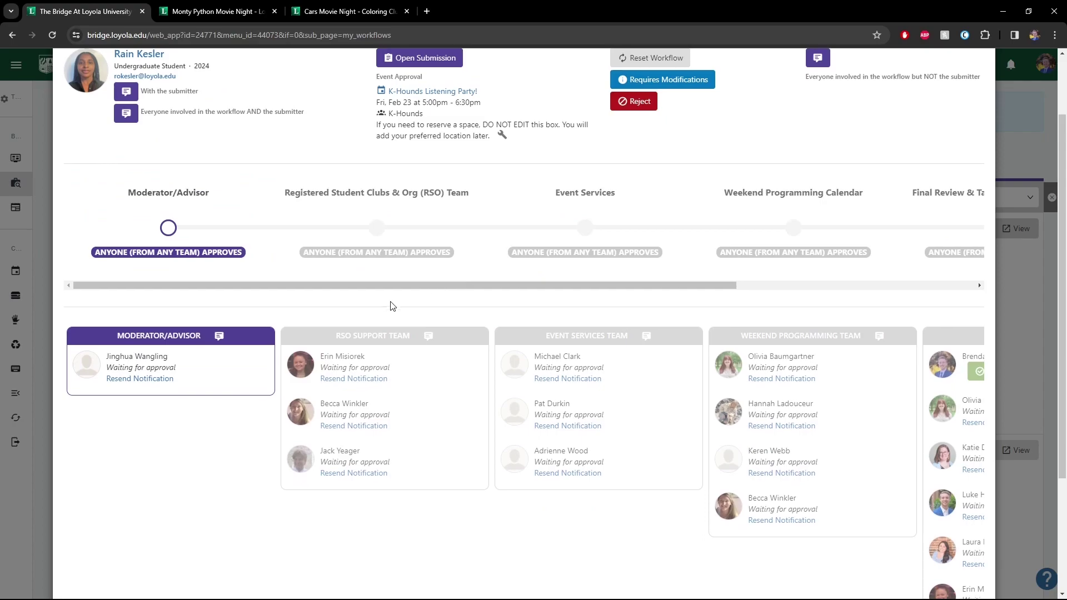
scroll(390, 306, "up", 1)
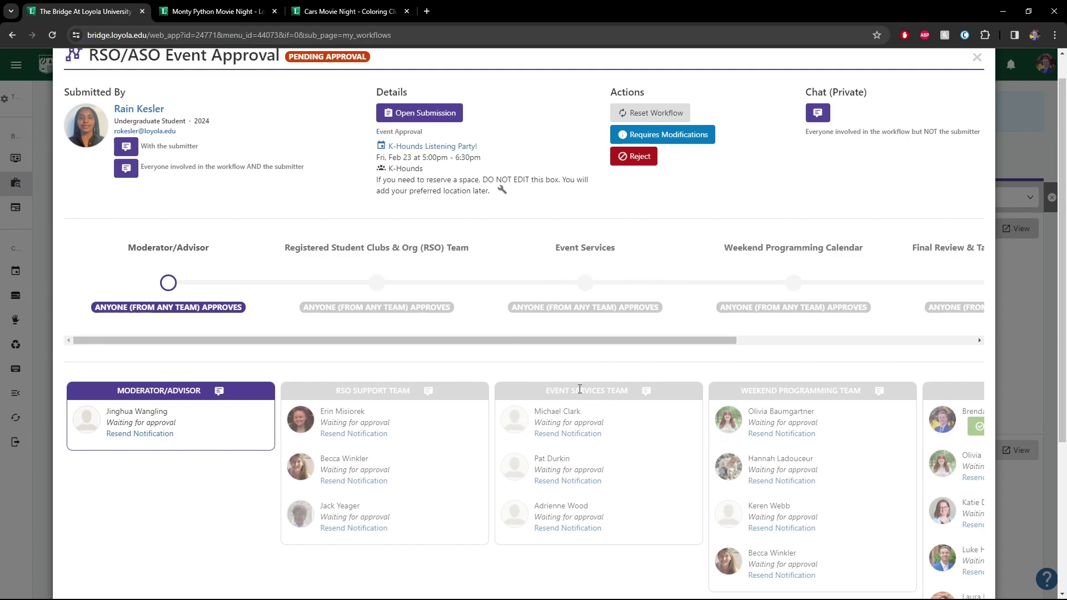
left_click_drag(555, 340, 595, 340)
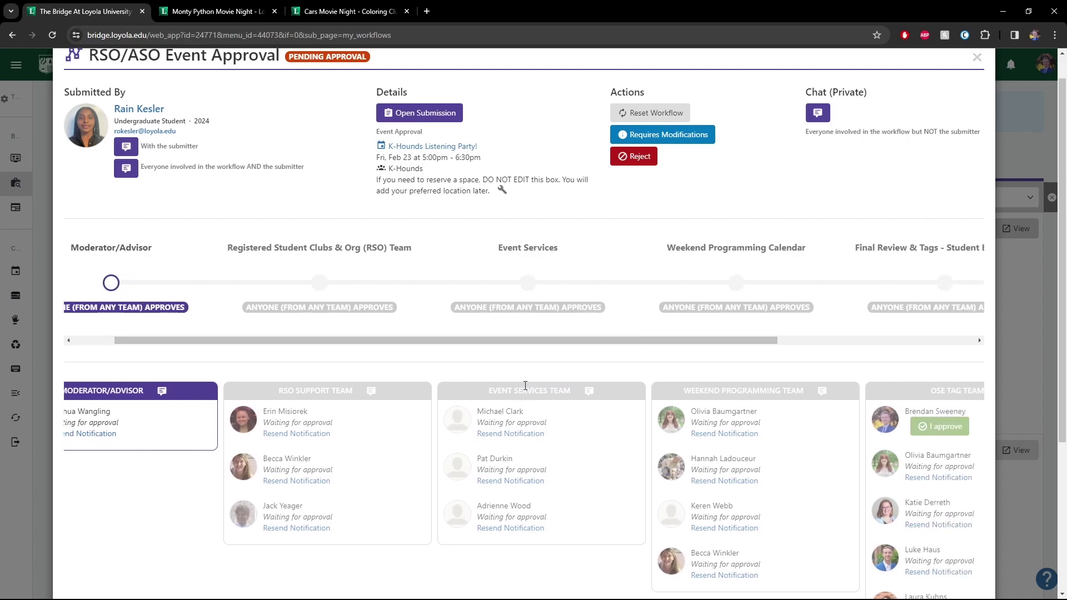
scroll(512, 335, "up", 1)
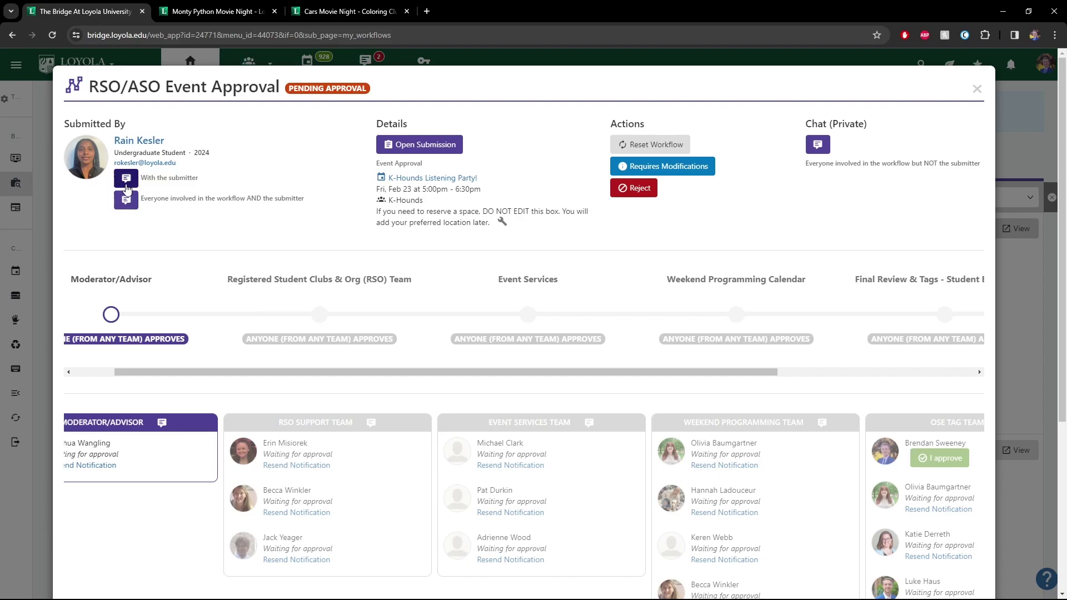
left_click(1028, 155)
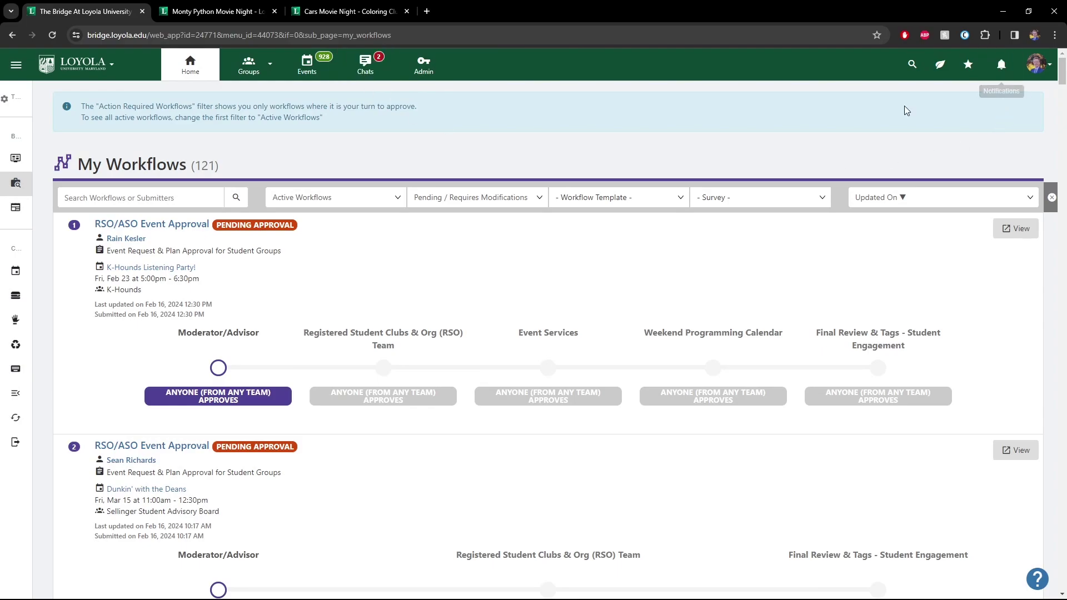
Reopen the K-Hounds Listening Party! workflow and review its approval stages from Moderator/Advisor through to the final review.
left_click(1016, 228)
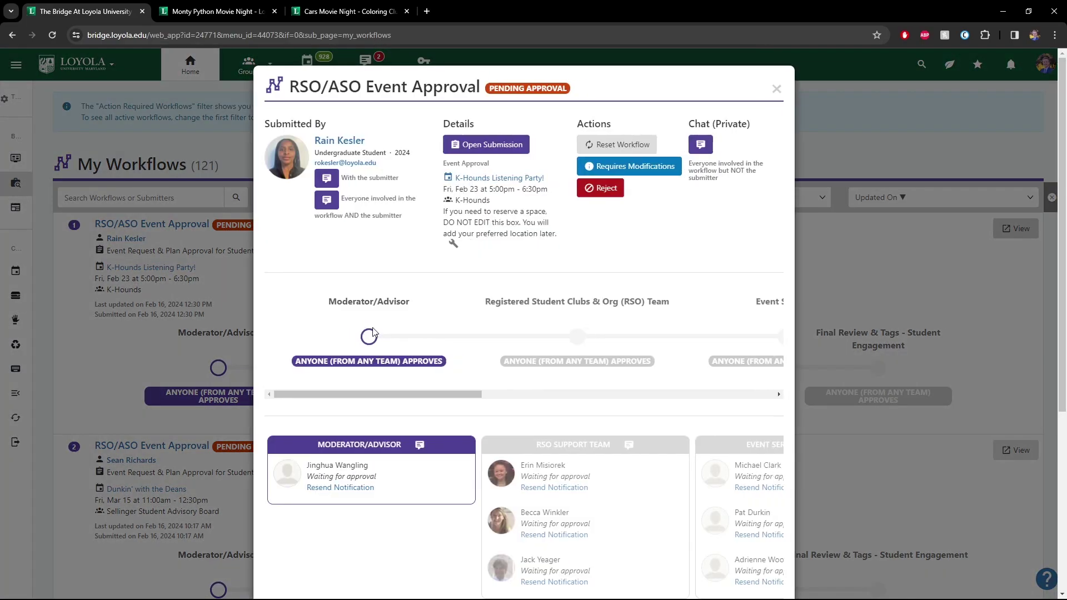
scroll(371, 331, "down", 1)
scroll(410, 286, "up", 1)
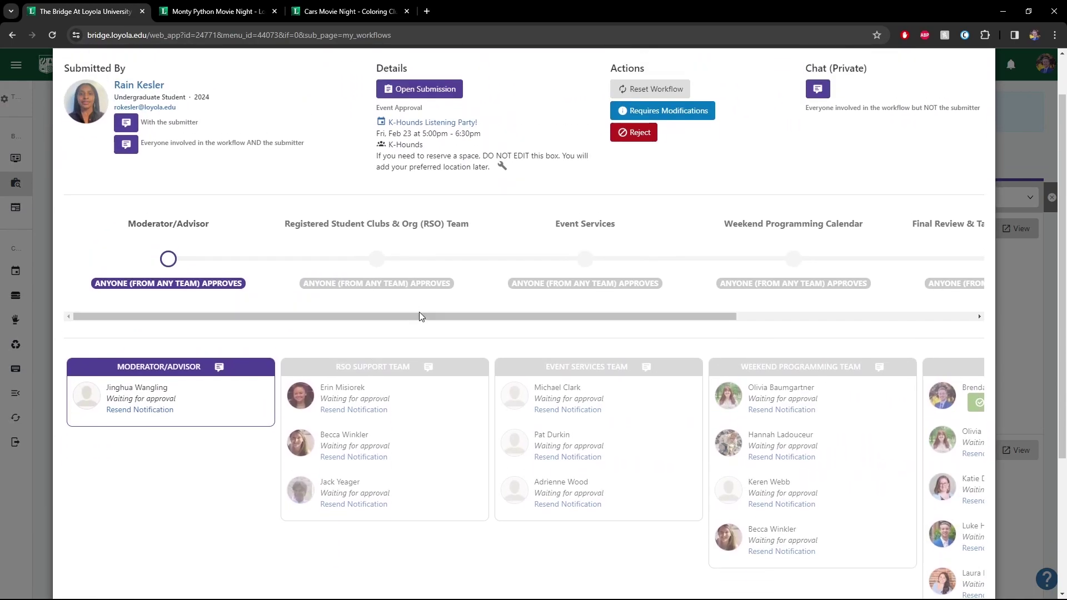
scroll(419, 316, "right", 1)
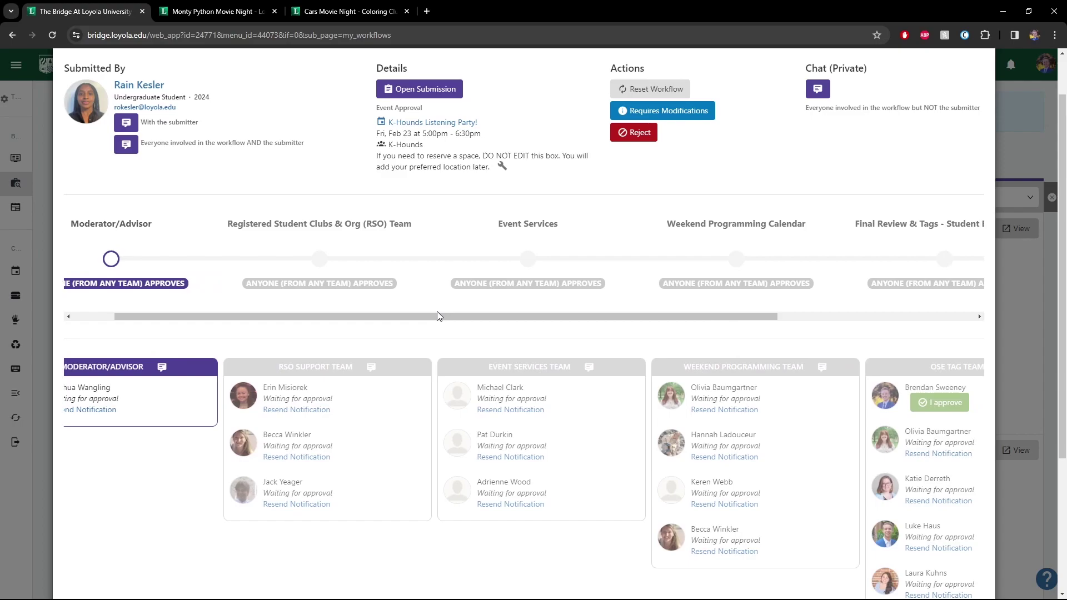
left_click_drag(510, 319, 523, 319)
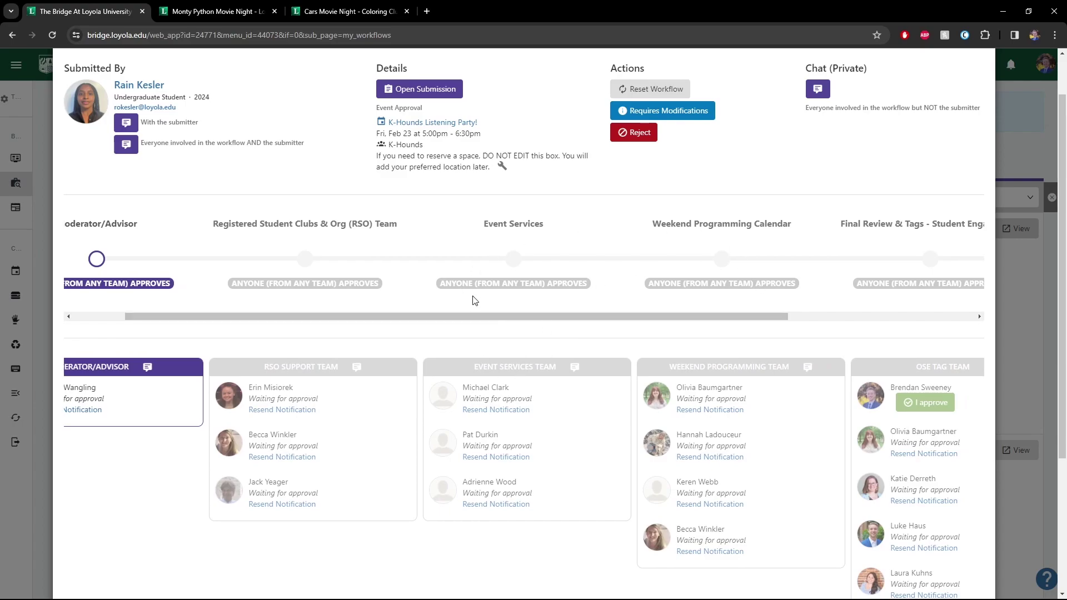
scroll(523, 317, "up", 1)
scroll(517, 334, "up", 1)
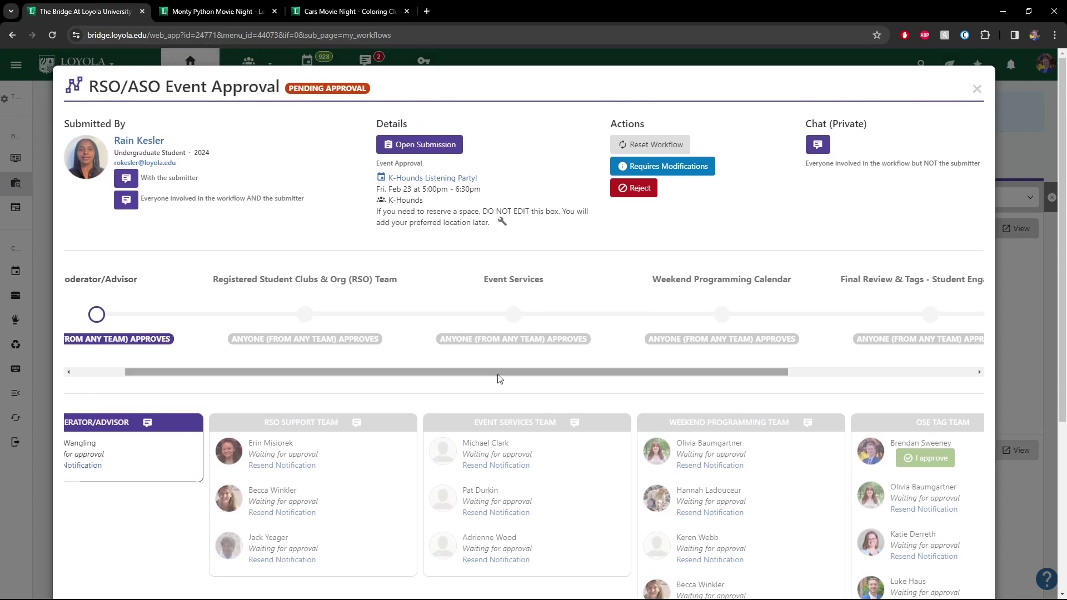
left_click_drag(500, 373, 456, 372)
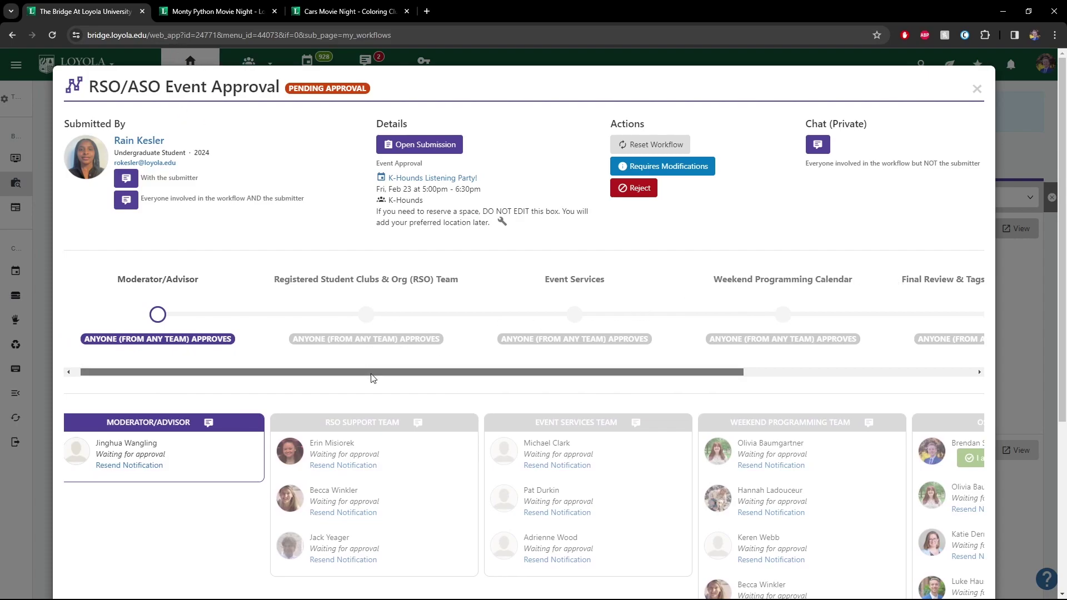
left_click_drag(372, 376, 353, 381)
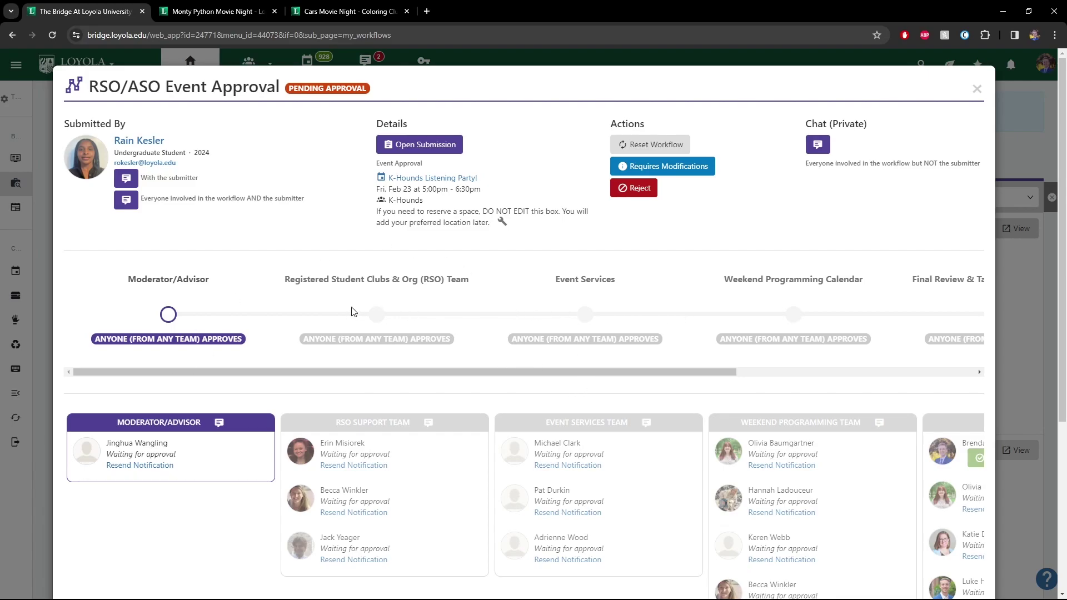
Open the event request submission attached to the K-Hounds Listening Party! workflow and look through its answers.
left_click(431, 179)
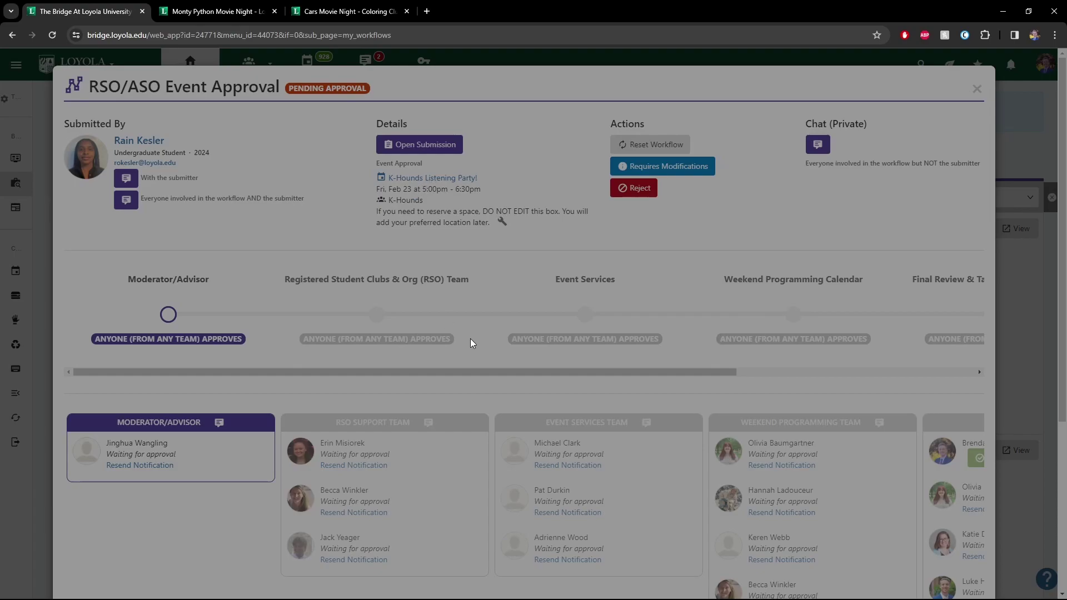
scroll(470, 408, "down", 5)
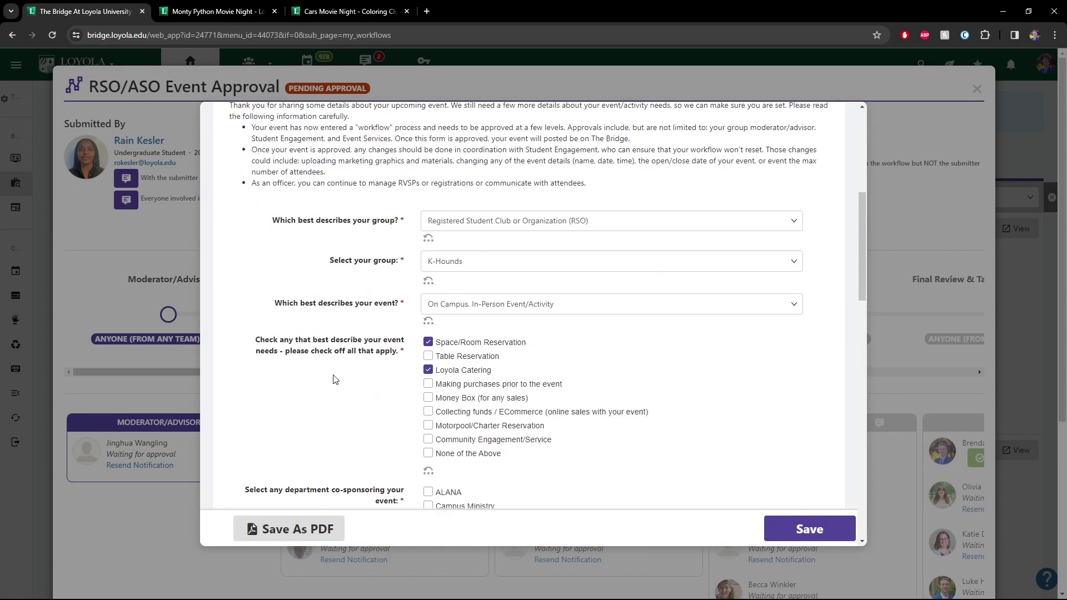
scroll(350, 378, "up", 5)
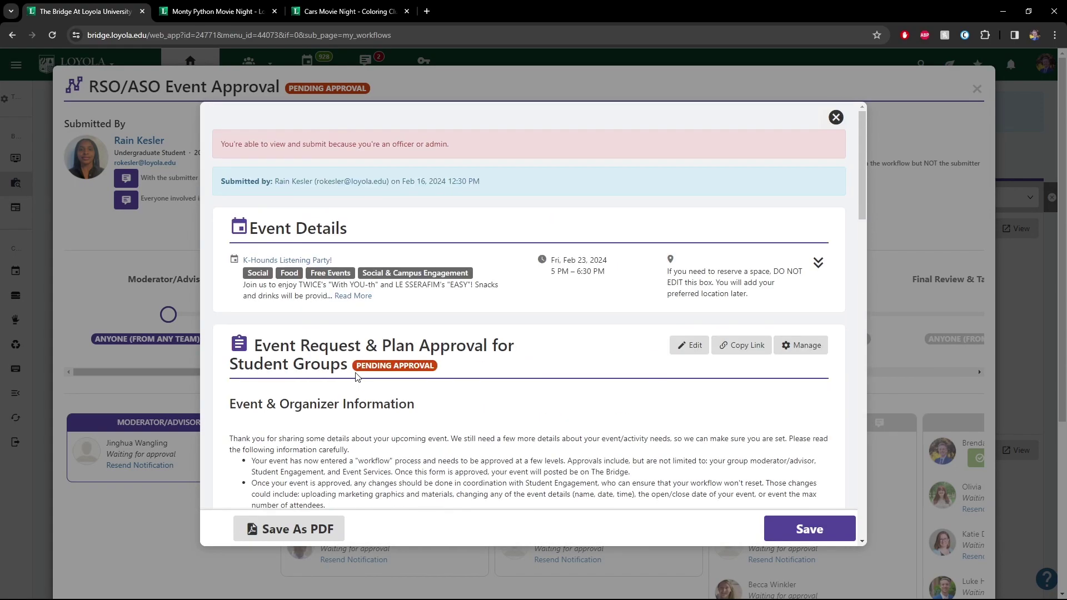
View the K-Hounds Listening Party! event page, check its registration, details and host sections, and return to the submission form.
left_click(273, 261)
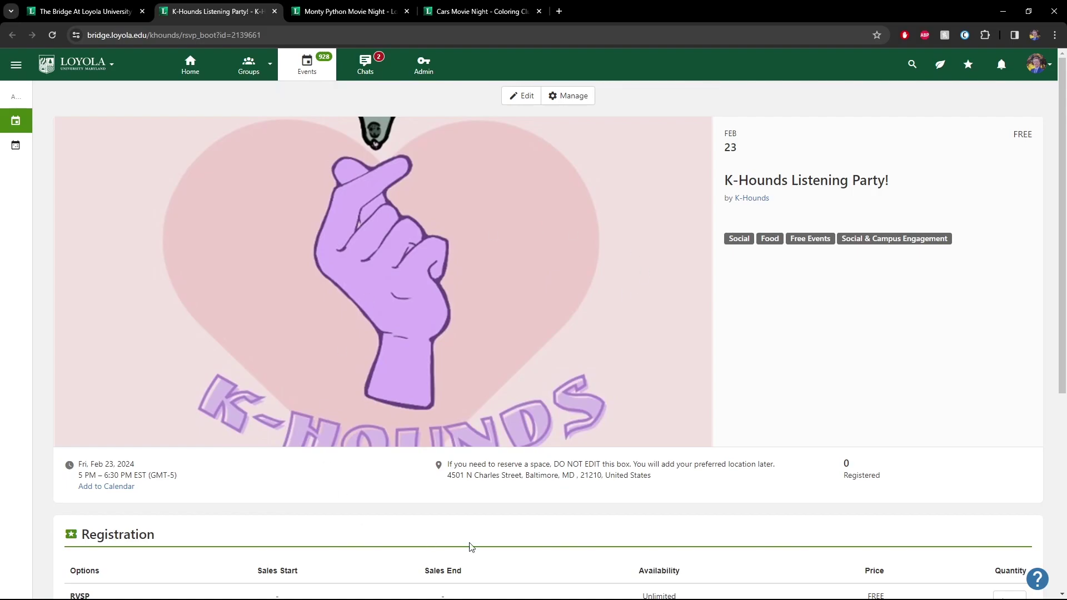
scroll(489, 420, "down", 5)
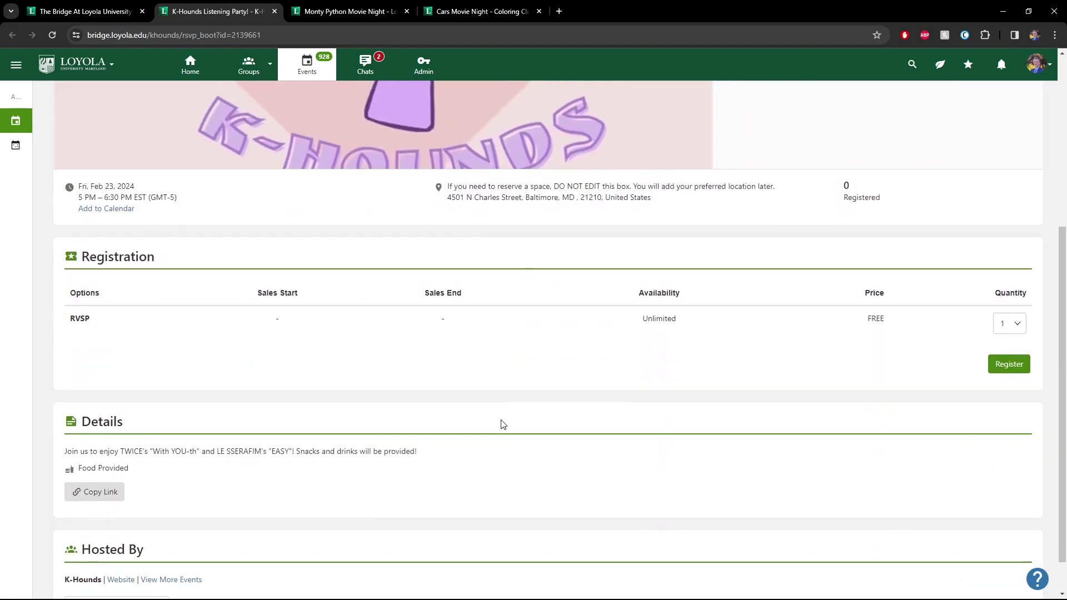
scroll(458, 367, "down", 1)
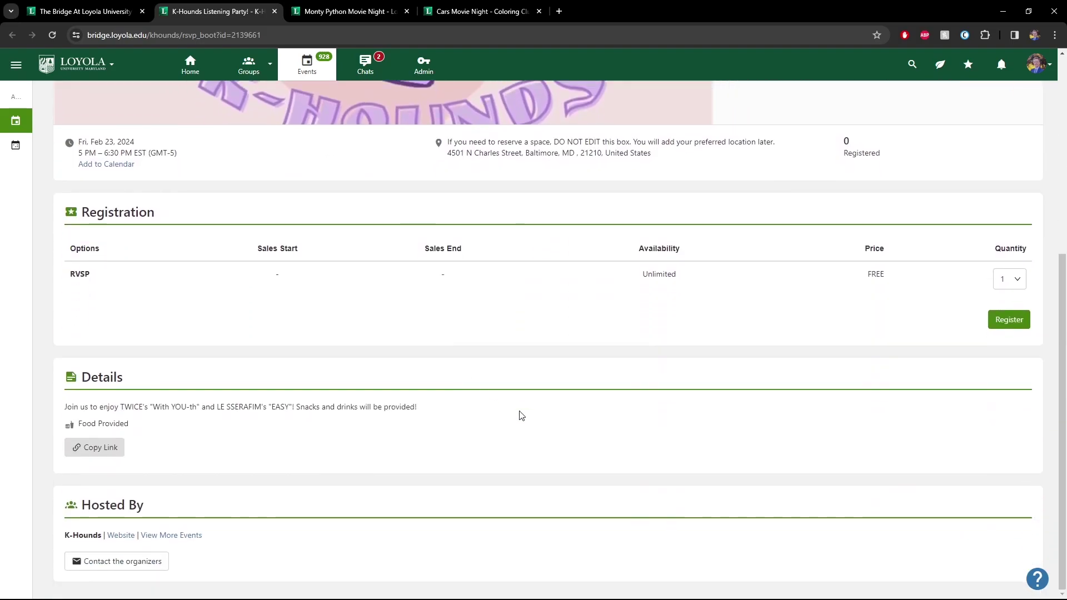
scroll(524, 414, "up", 6)
scroll(615, 374, "down", 6)
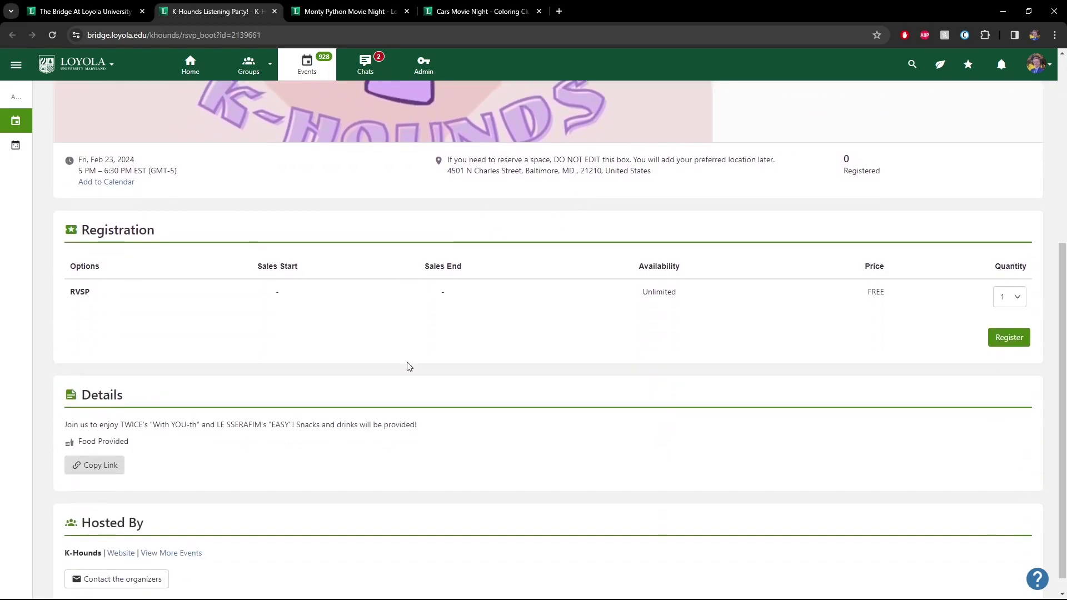
scroll(529, 430, "up", 6)
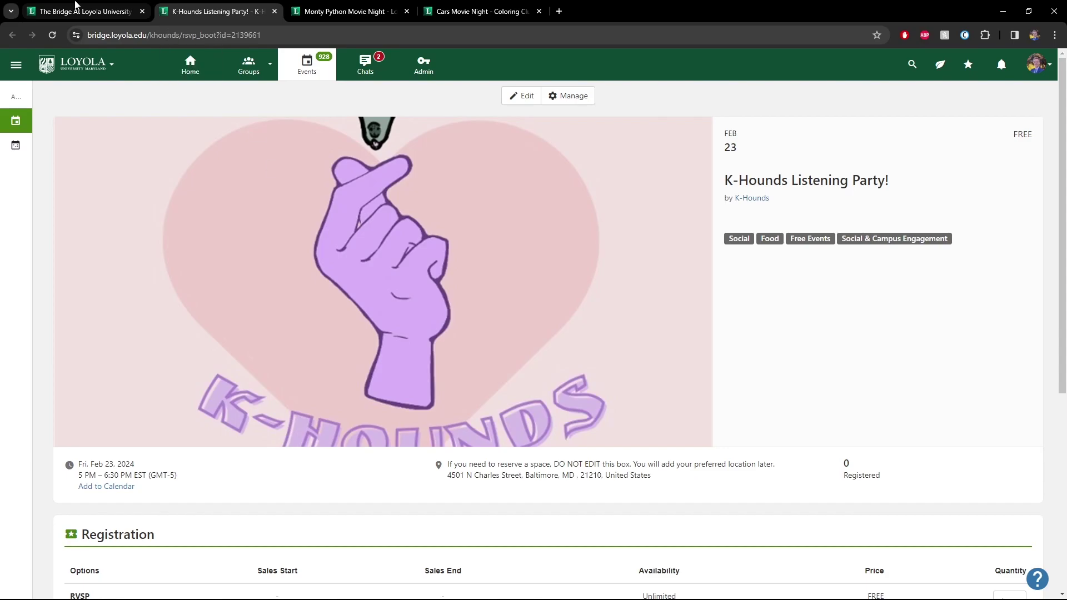
left_click(93, 14)
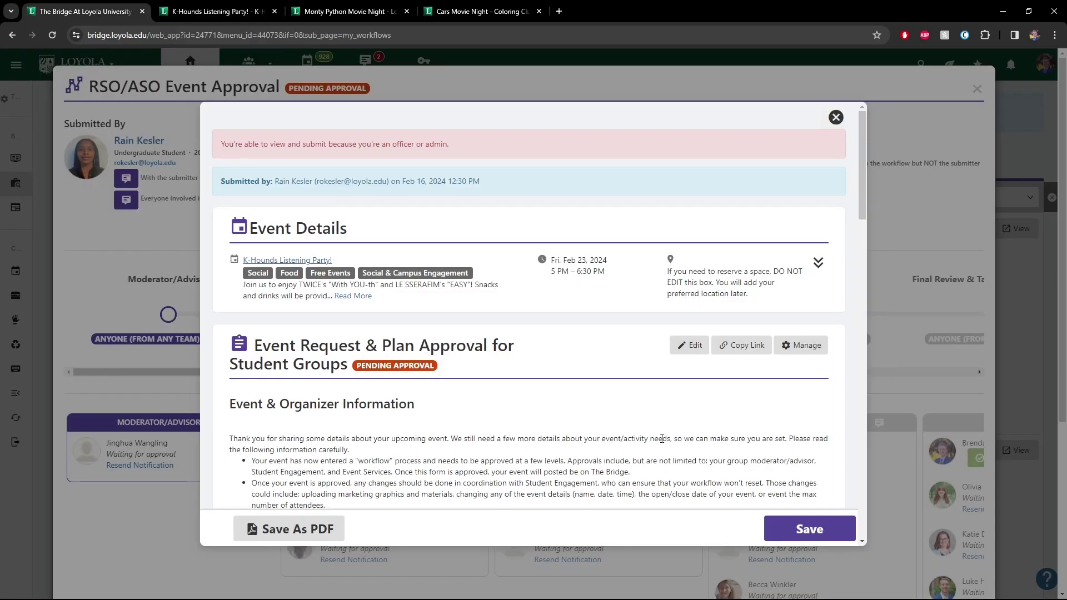